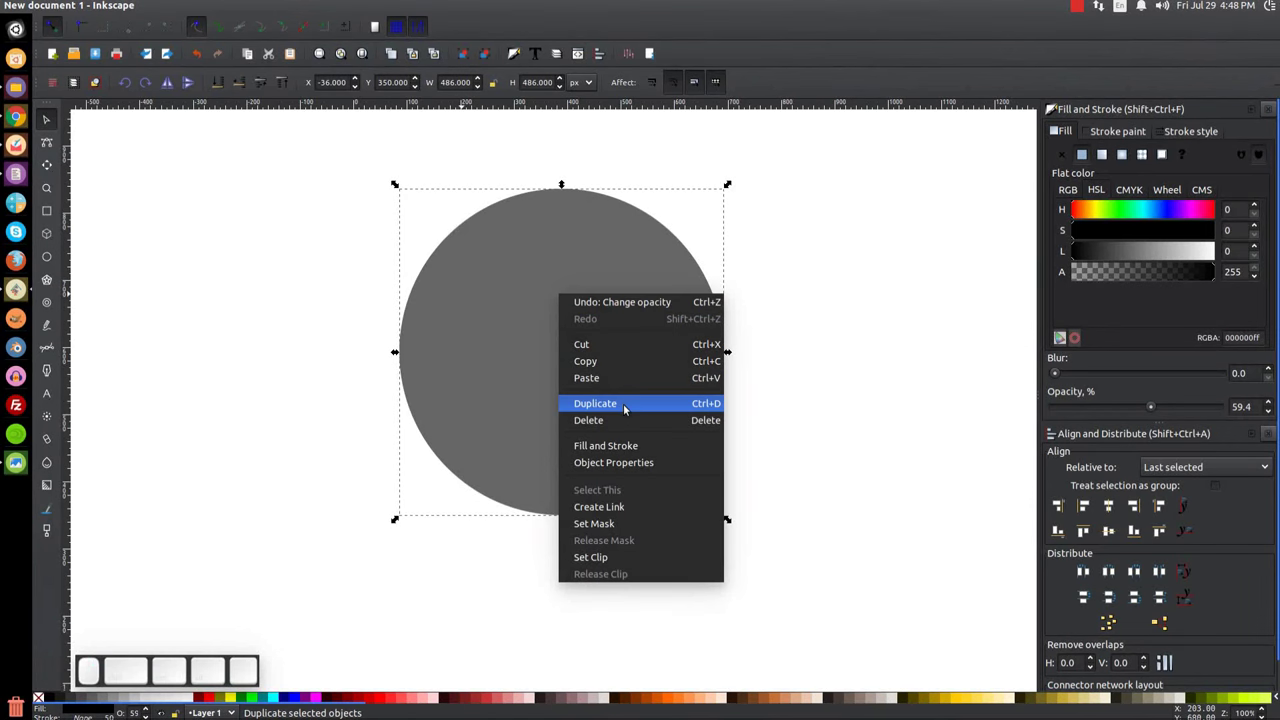
Step: Duplicate the grey circle, colour the copy red and shrink it around the centre
left_click(624, 406)
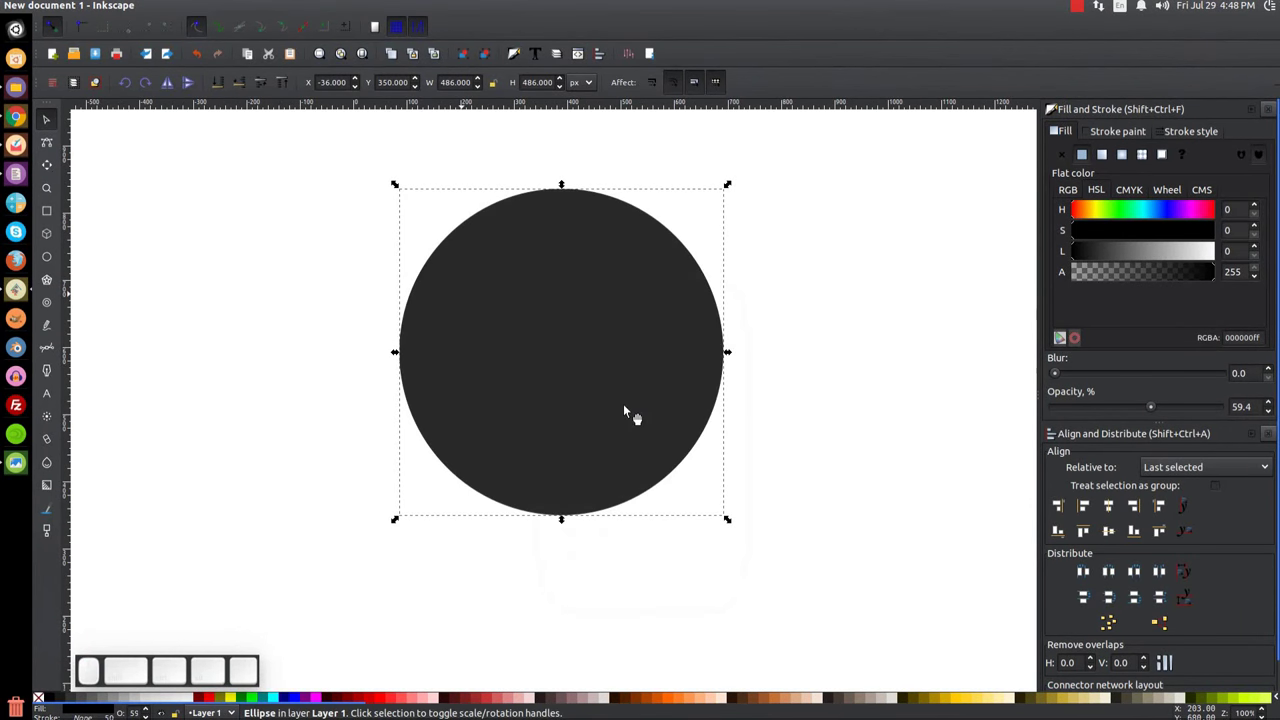
left_click(207, 697)
key("ctrl+shift")
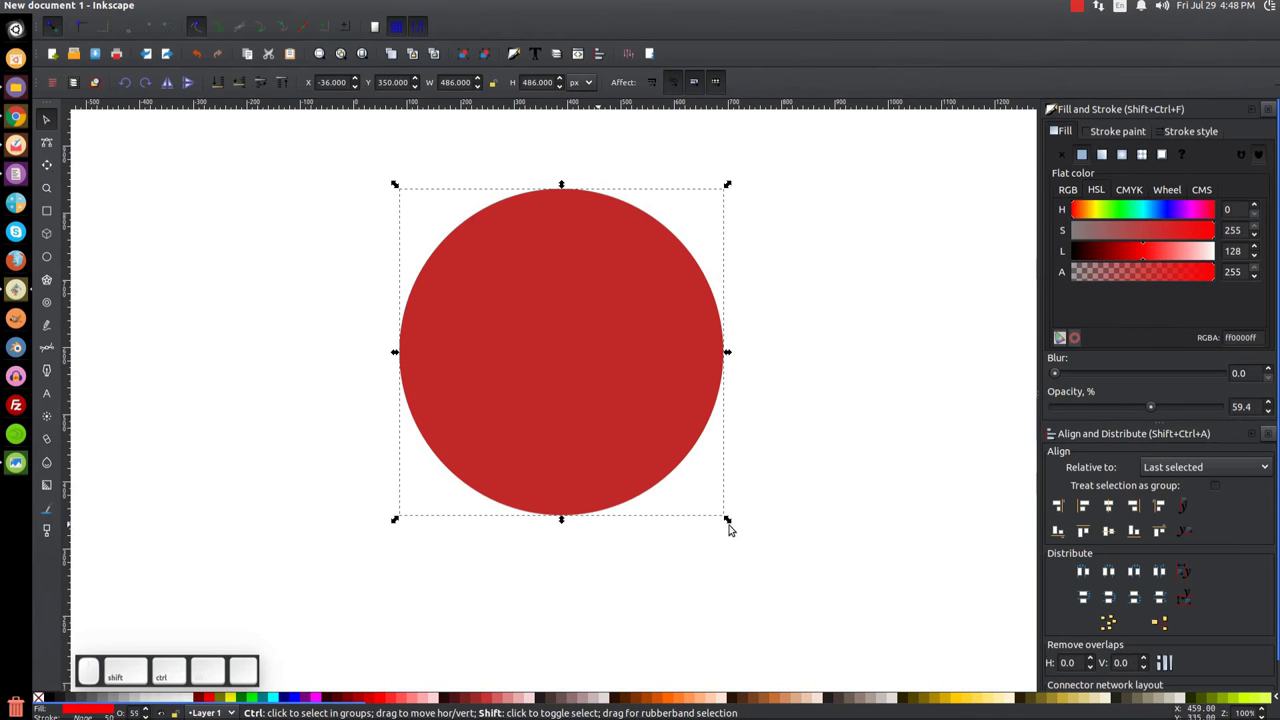
left_click_drag(727, 521, 629, 431)
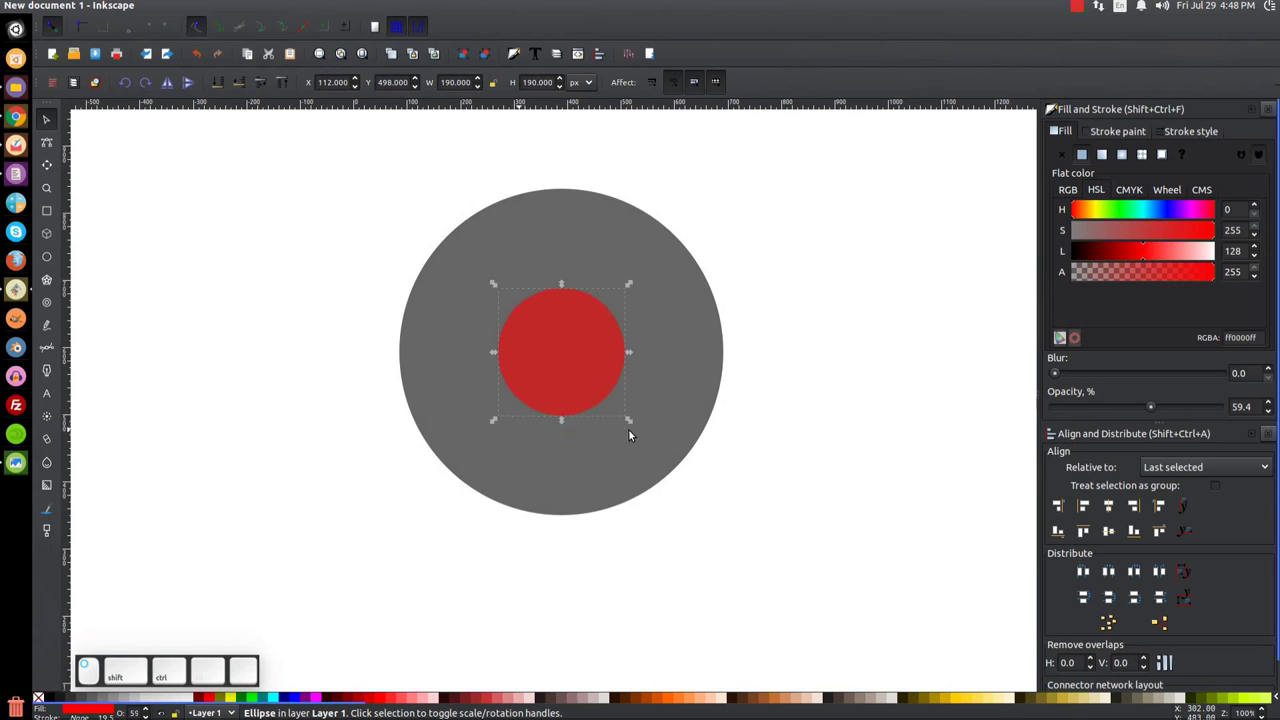
Step: Subtract the smaller red circle from the grey circle with Path > Difference
key("shift")
left_click(614, 237, "shift")
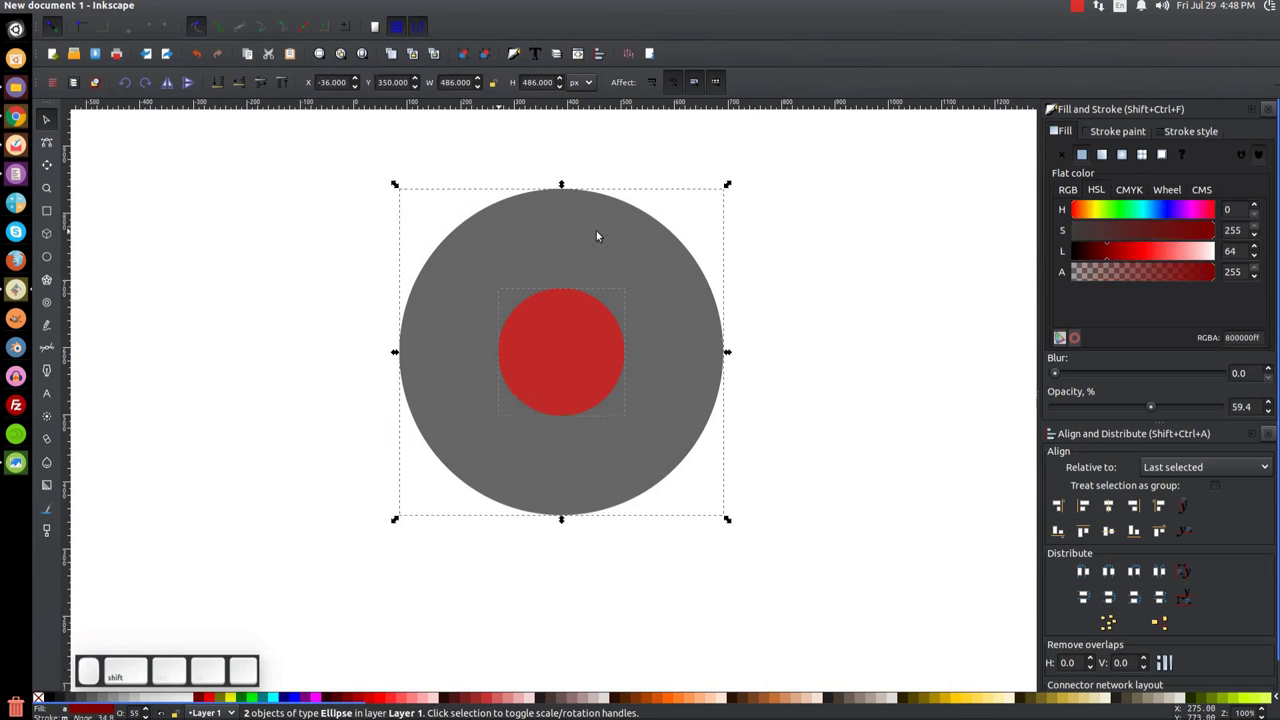
left_click(218, 6)
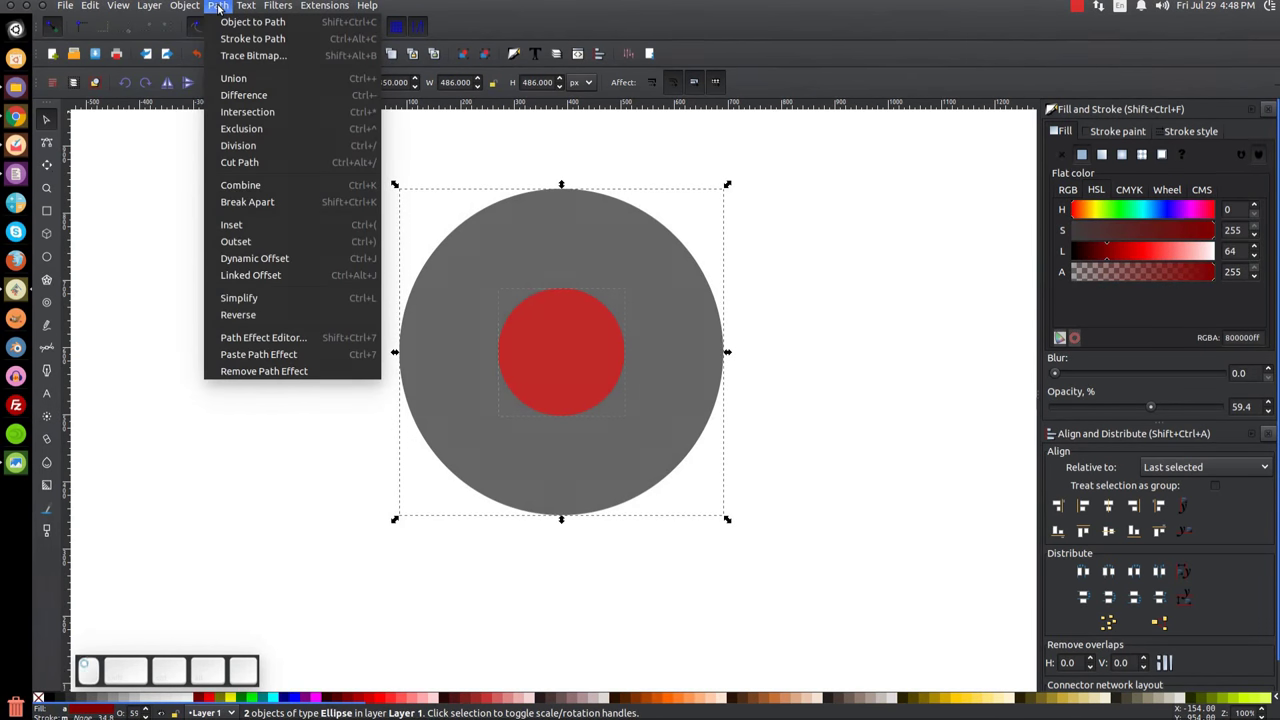
left_click(246, 95)
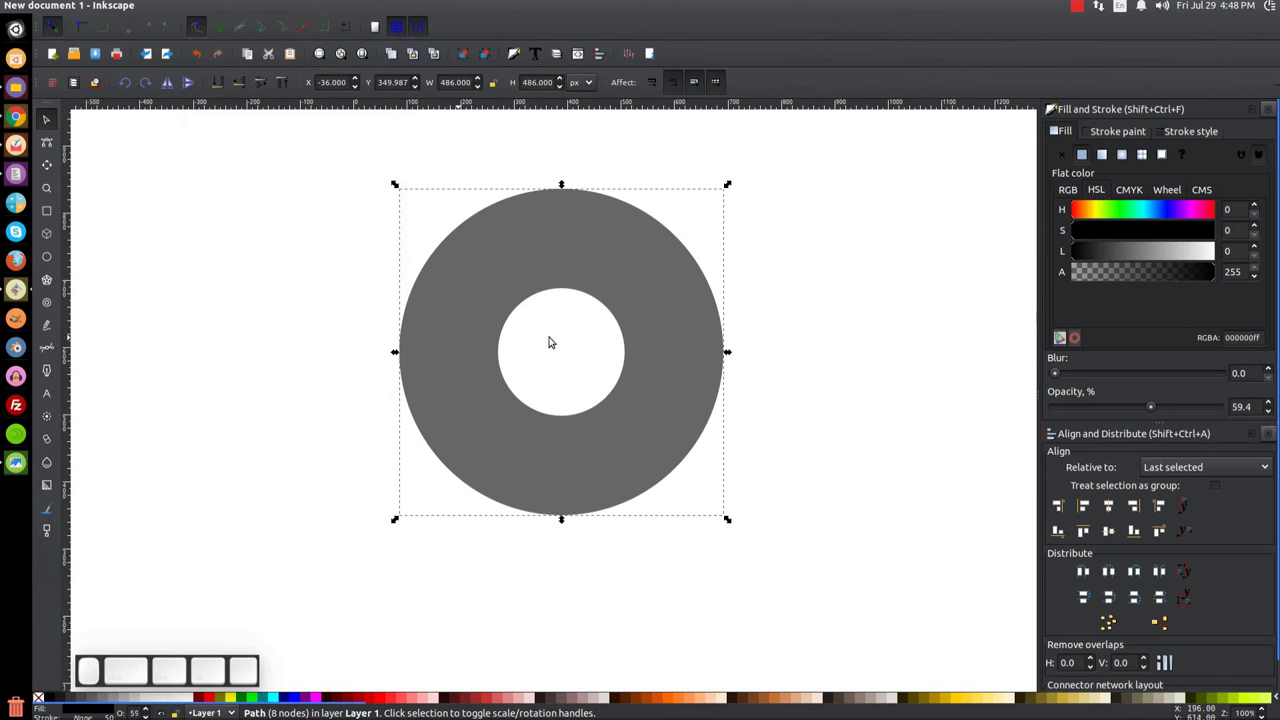
left_click(16, 462)
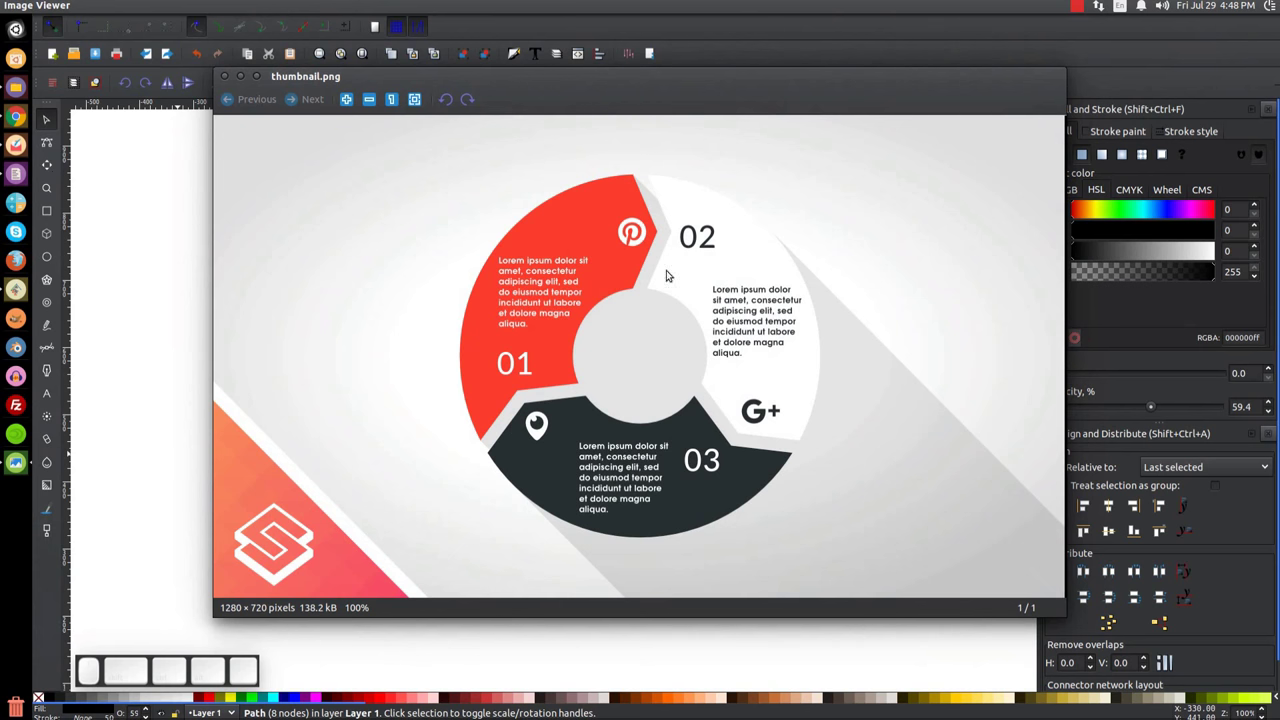
left_click(239, 79)
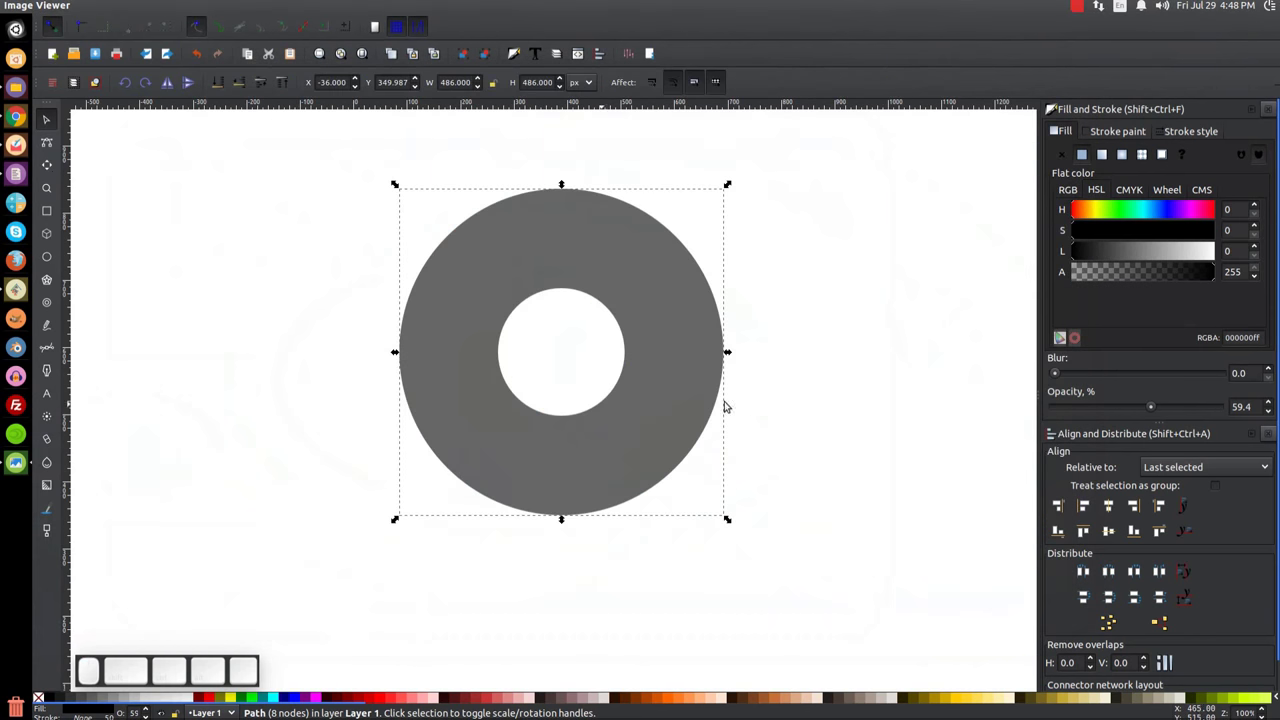
left_click(46, 210)
Step: Draw a thin red bar from above the ring down to the hole and duplicate it in green
left_click_drag(557, 151, 571, 336)
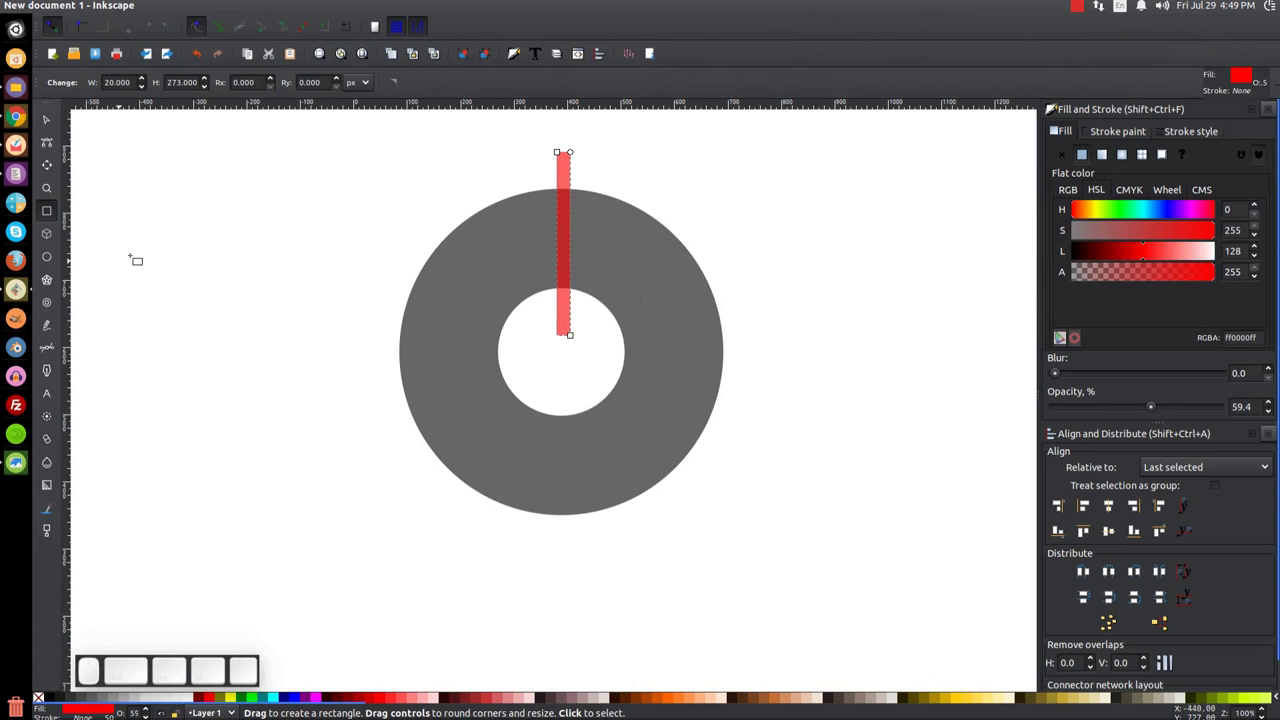
left_click(46, 118)
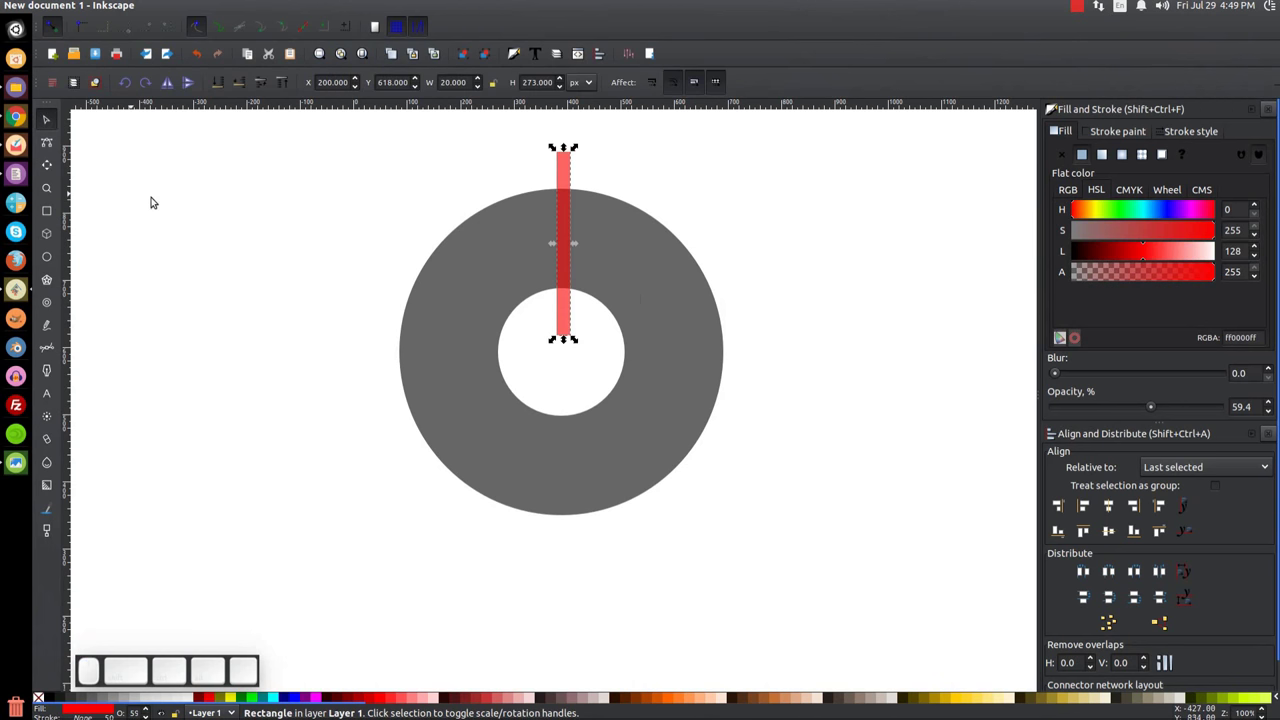
right_click(564, 197)
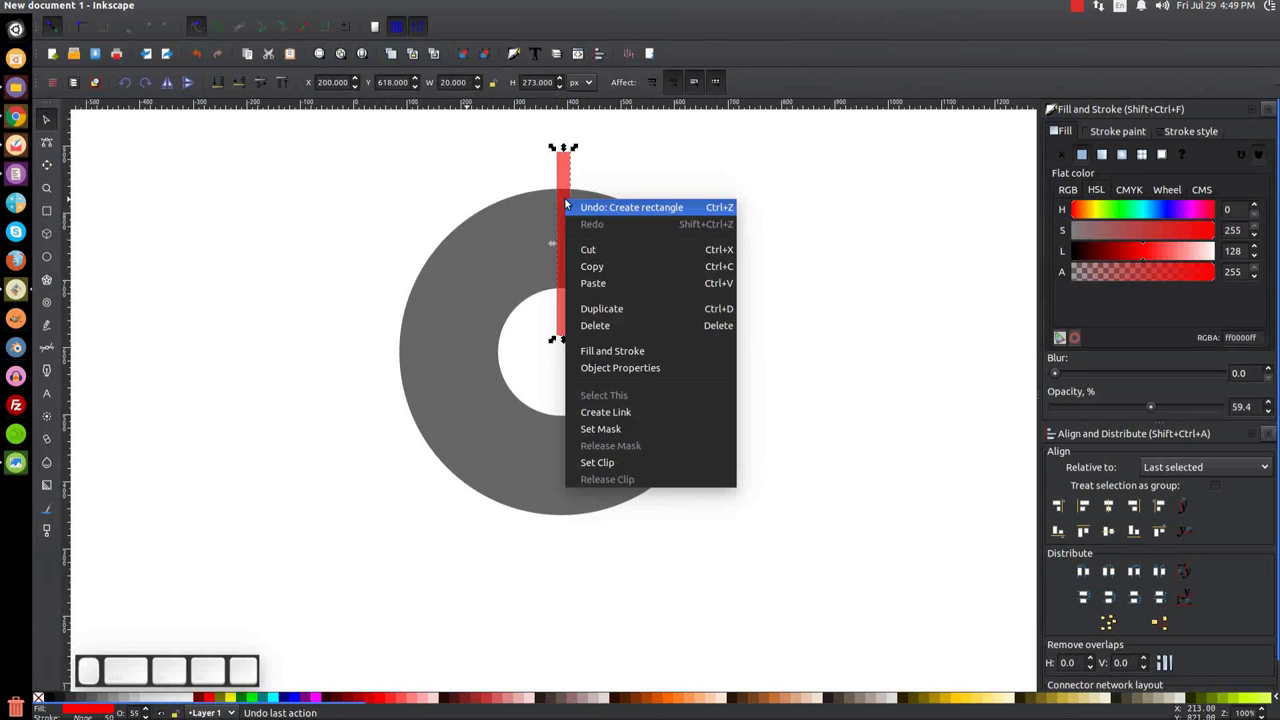
left_click(601, 308)
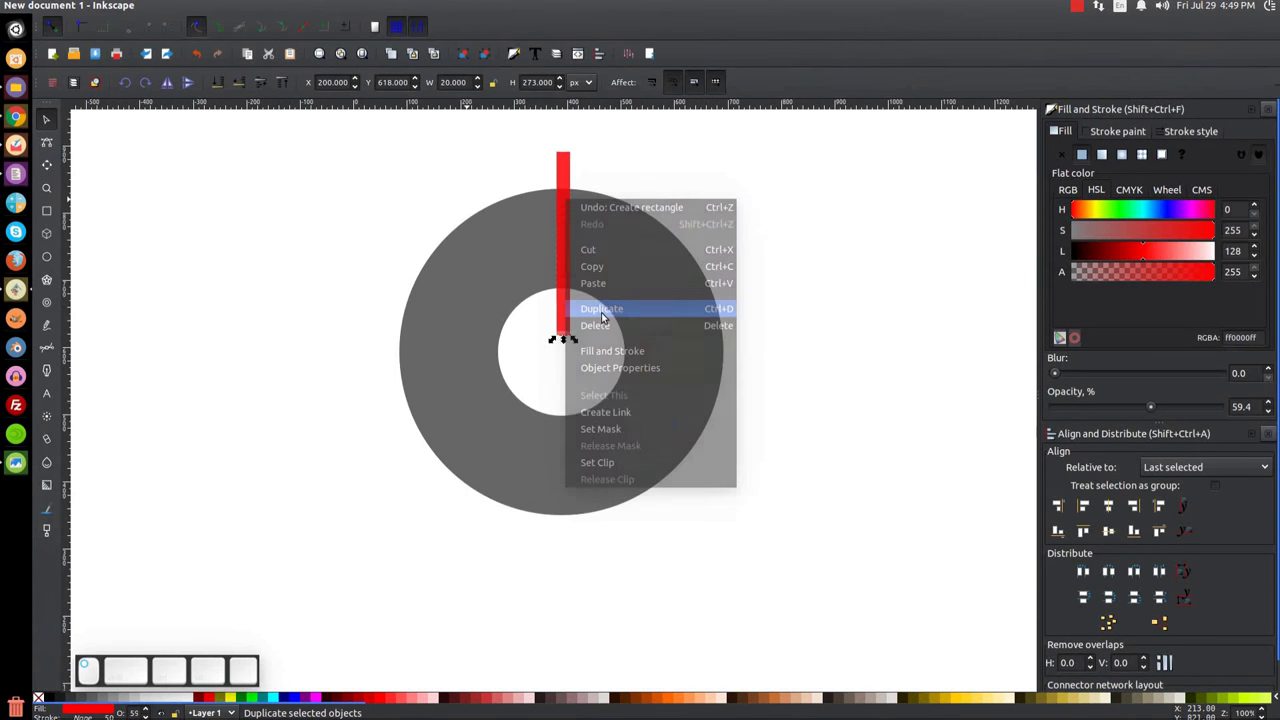
left_click(244, 697)
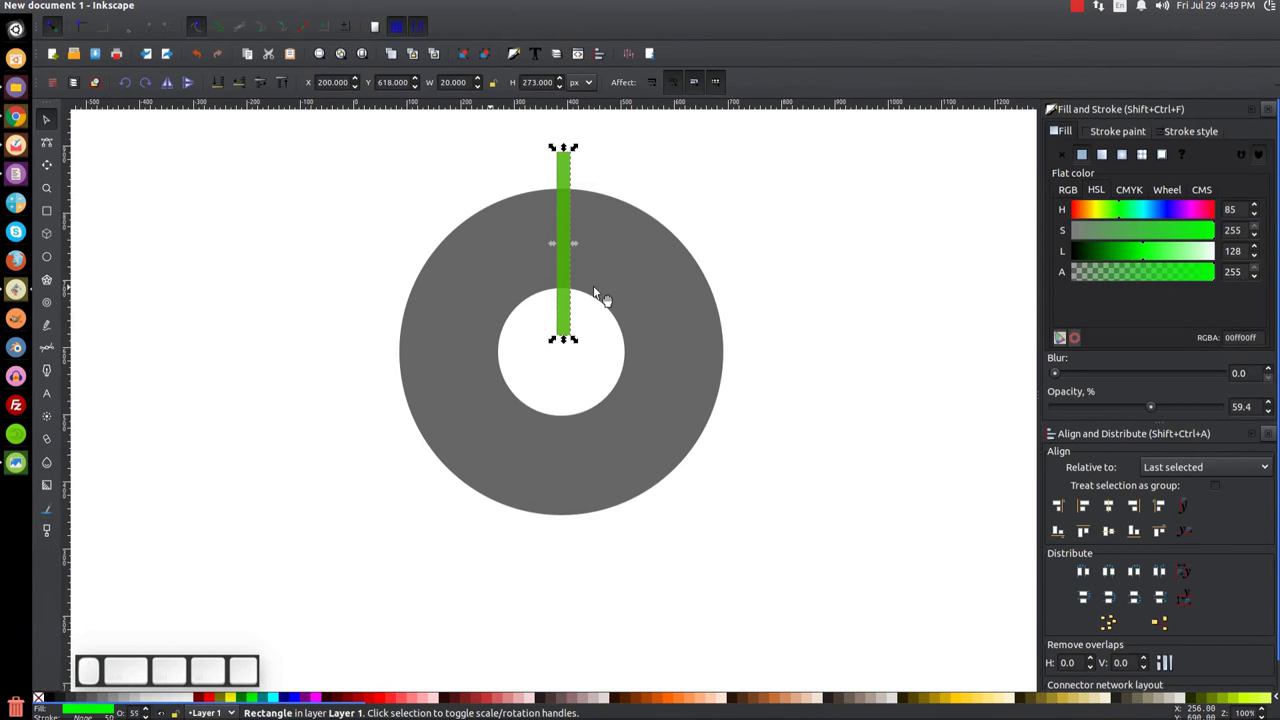
Step: Align the green bar's top to the red bar's bottom so it continues the bar downward
key("shift+alt")
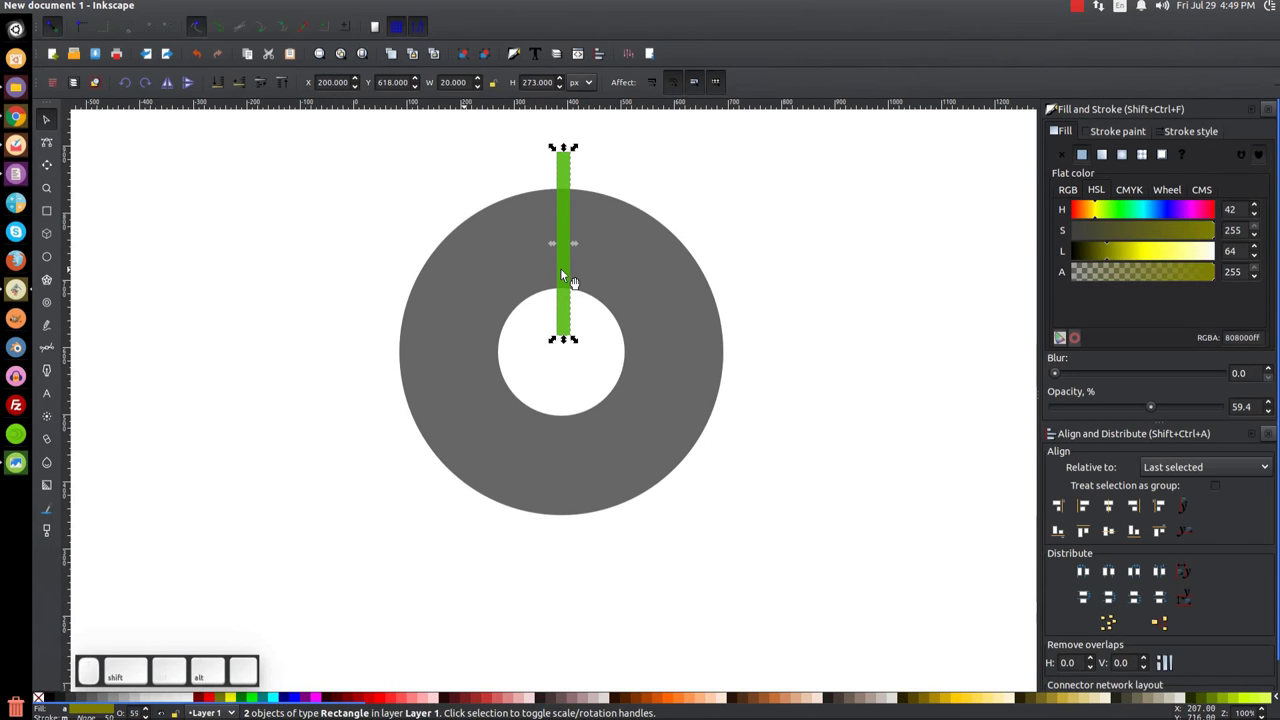
left_click(838, 266)
left_click_drag(553, 262, 582, 262)
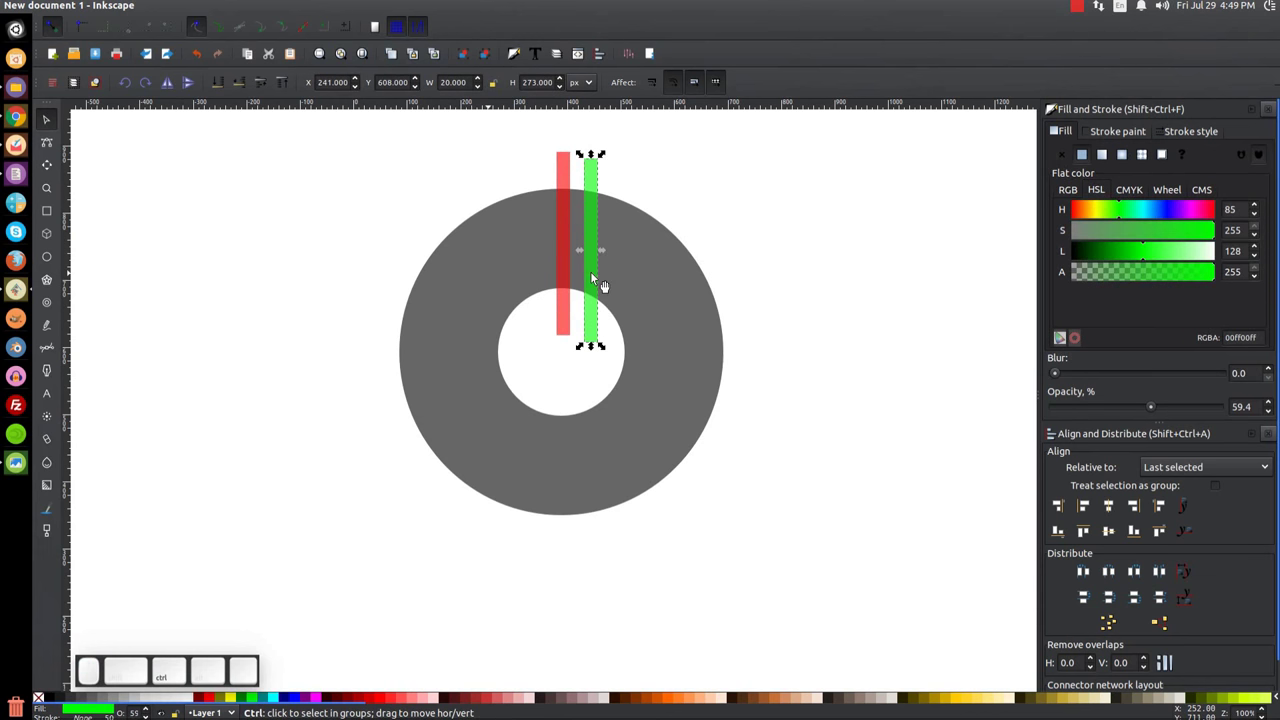
key("ctrl+z")
left_click(860, 300)
left_click(561, 259)
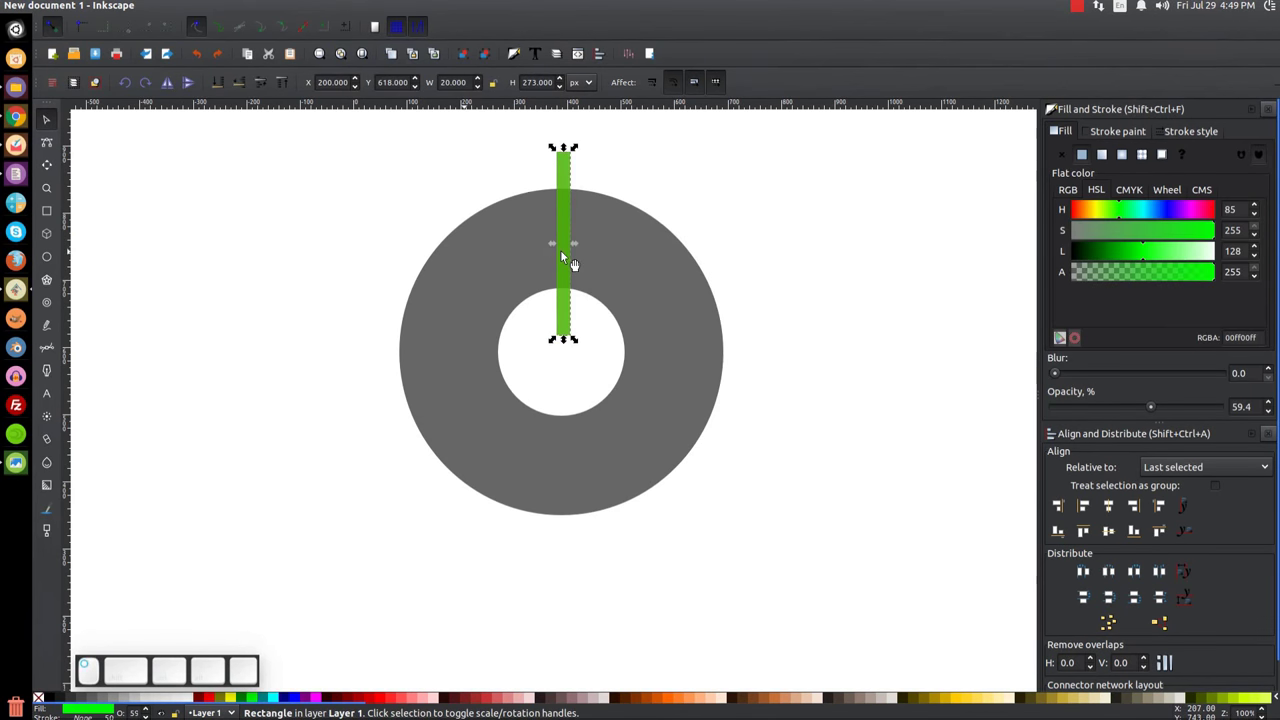
key("shift+alt")
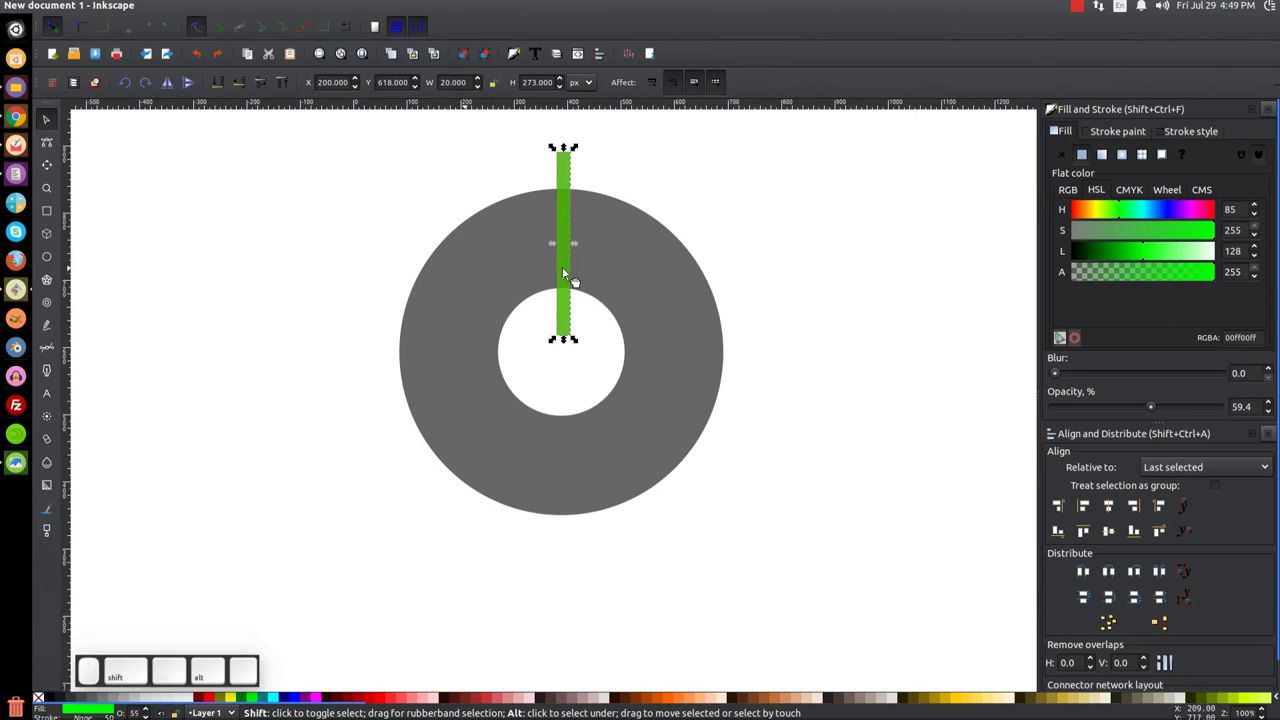
left_click(563, 270, "alt+shift")
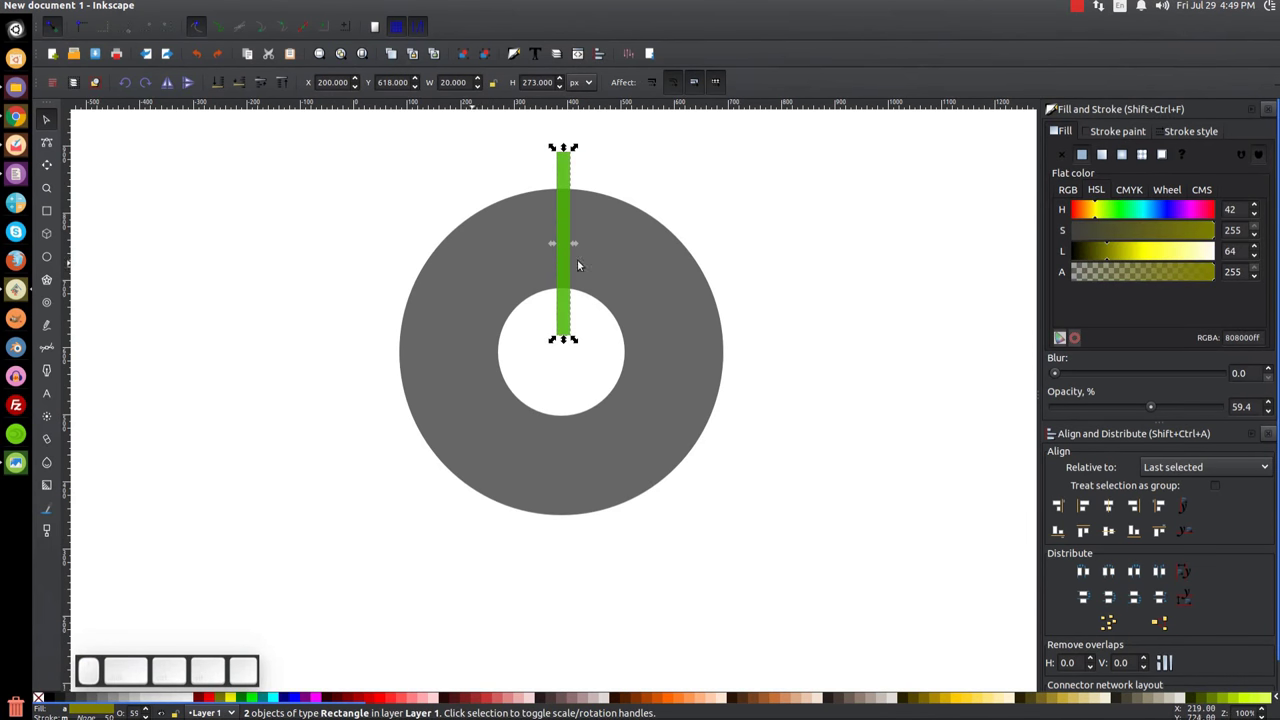
left_click(1158, 533)
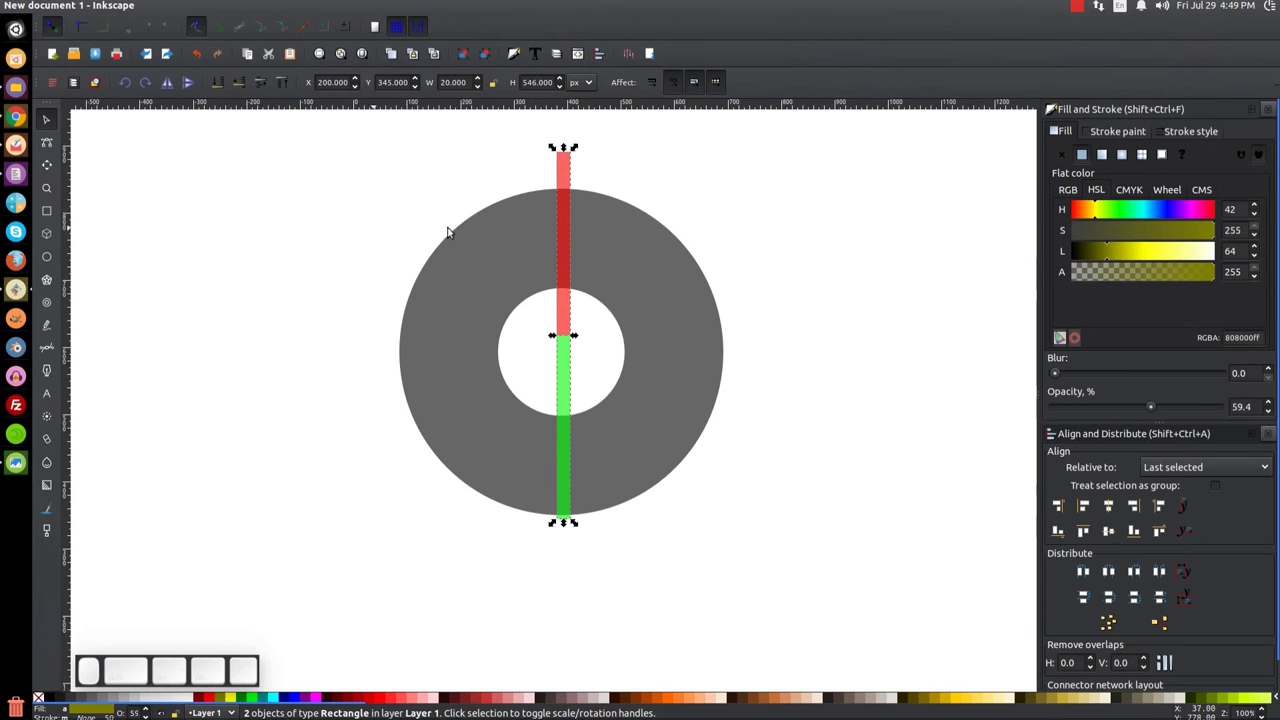
Step: Group the two bars and centre the 546 px bar on the ring horizontally and vertically
left_click(463, 53)
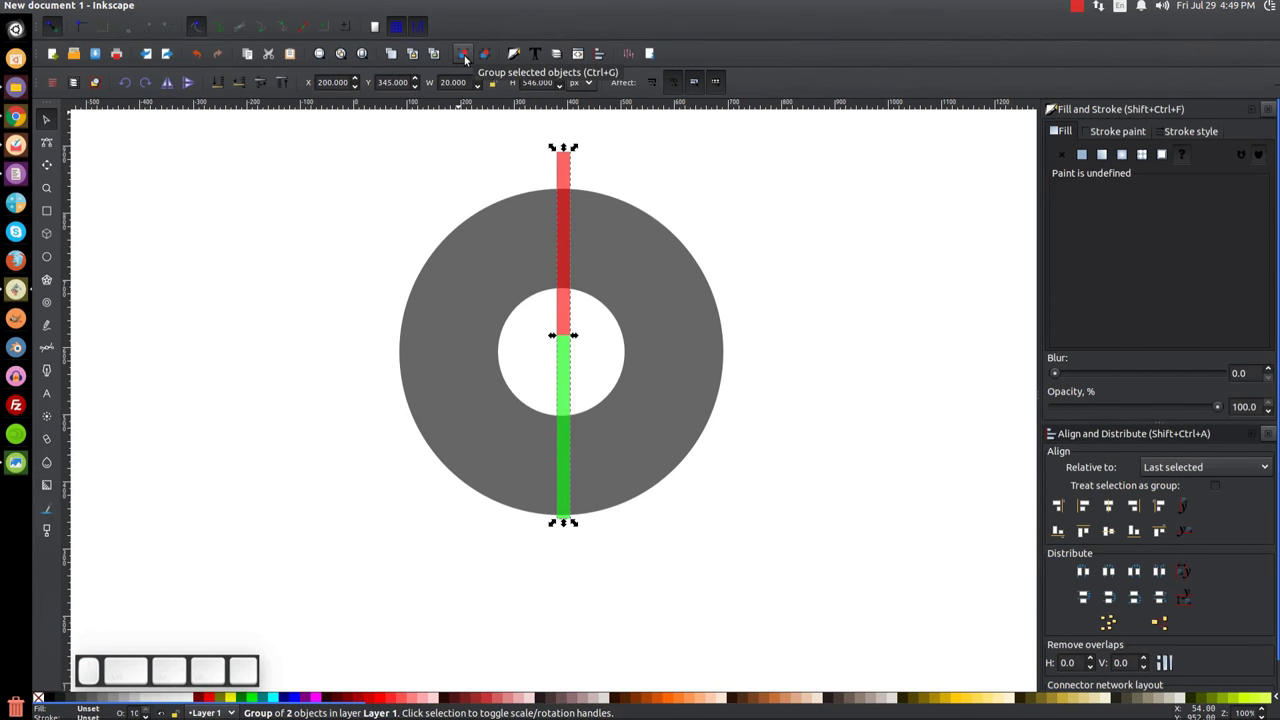
key("shift")
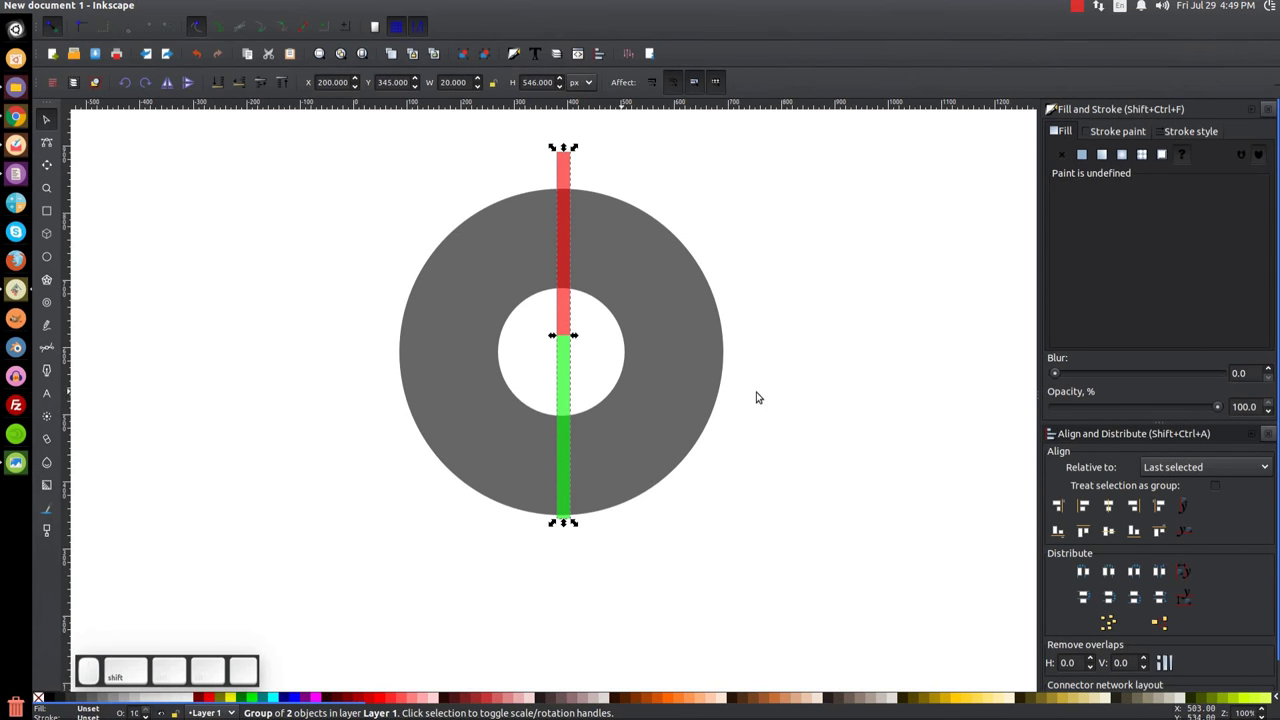
left_click(667, 277, "shift")
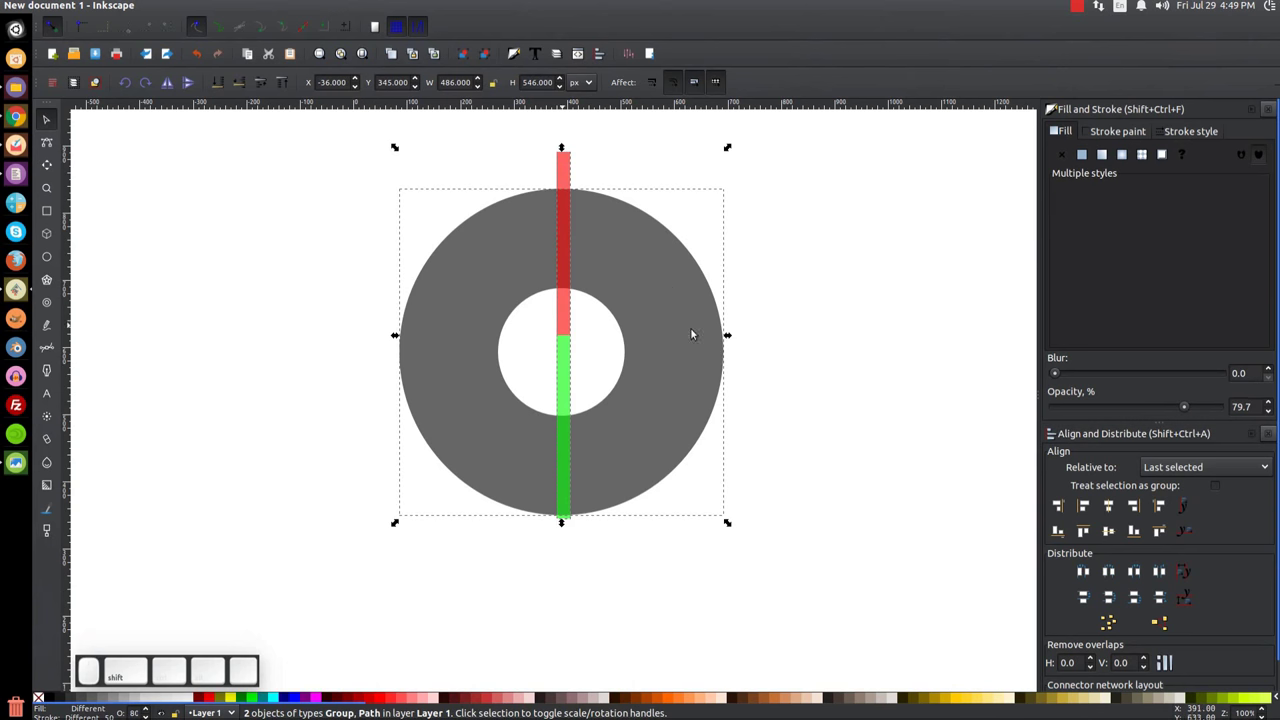
left_click(1110, 507)
left_click(1108, 532)
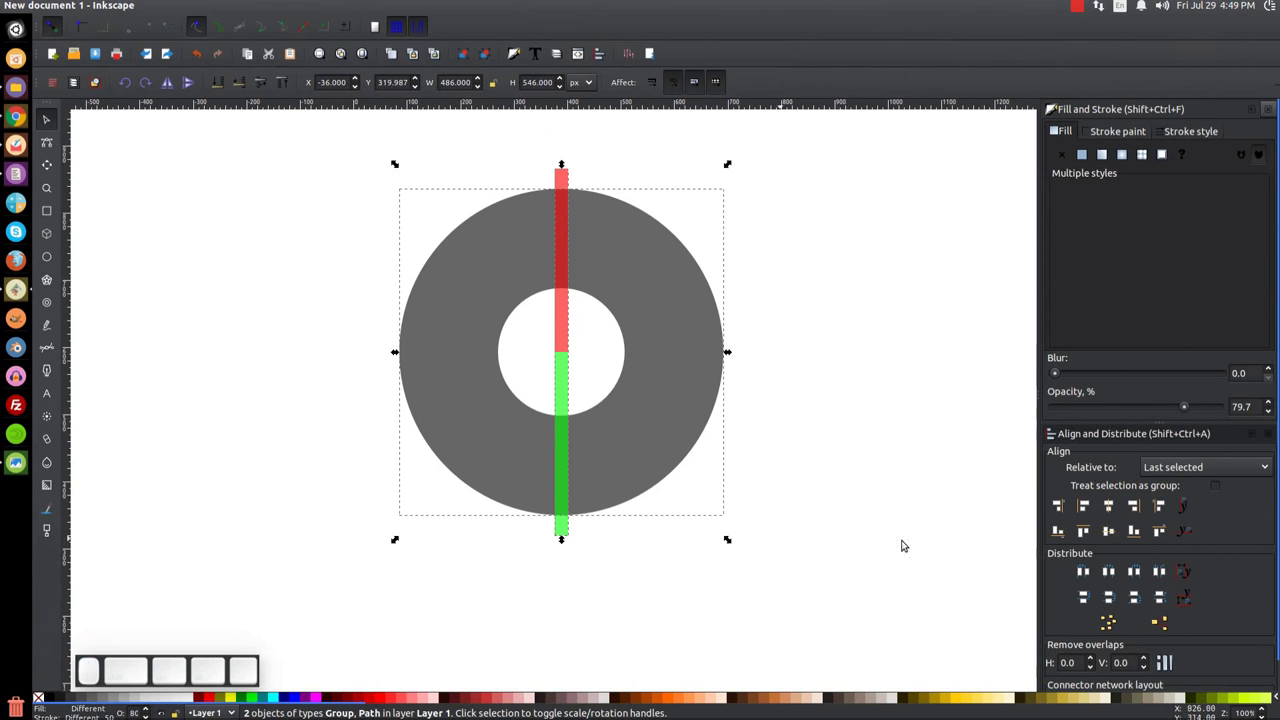
left_click(955, 307)
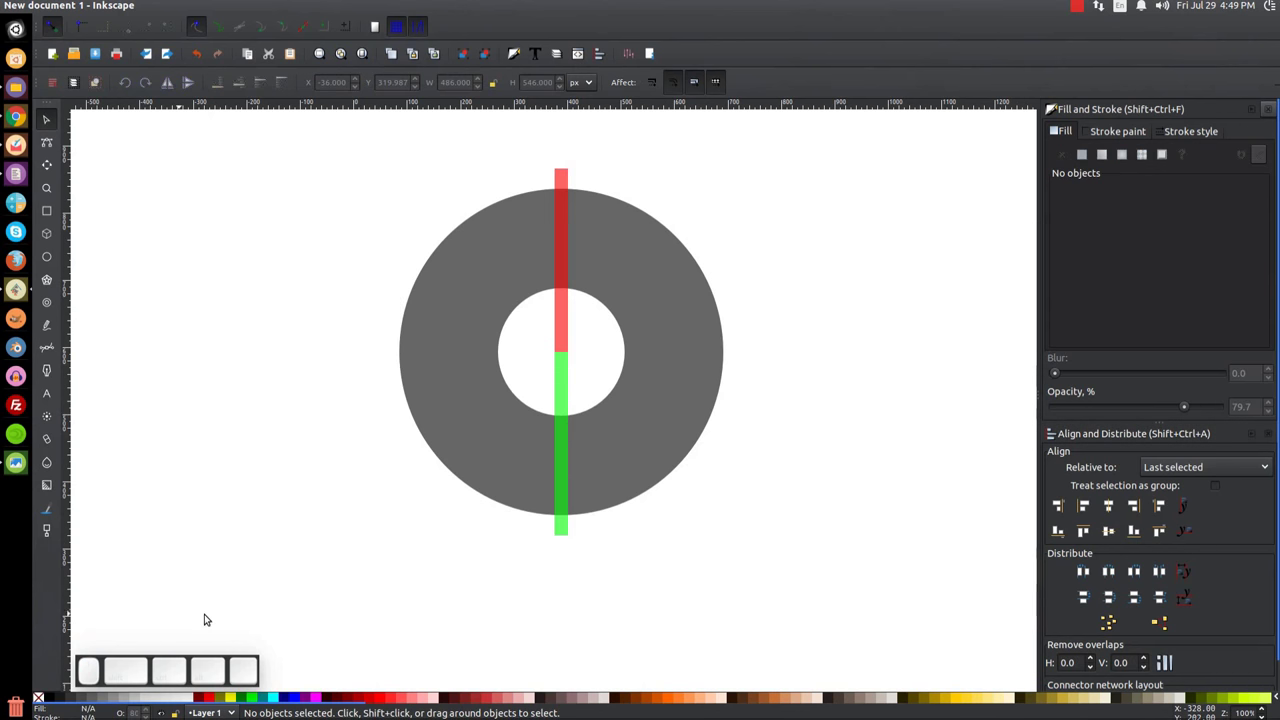
Step: Ungroup the bar and delete the green rectangle, keeping only the red bar
left_click(568, 330)
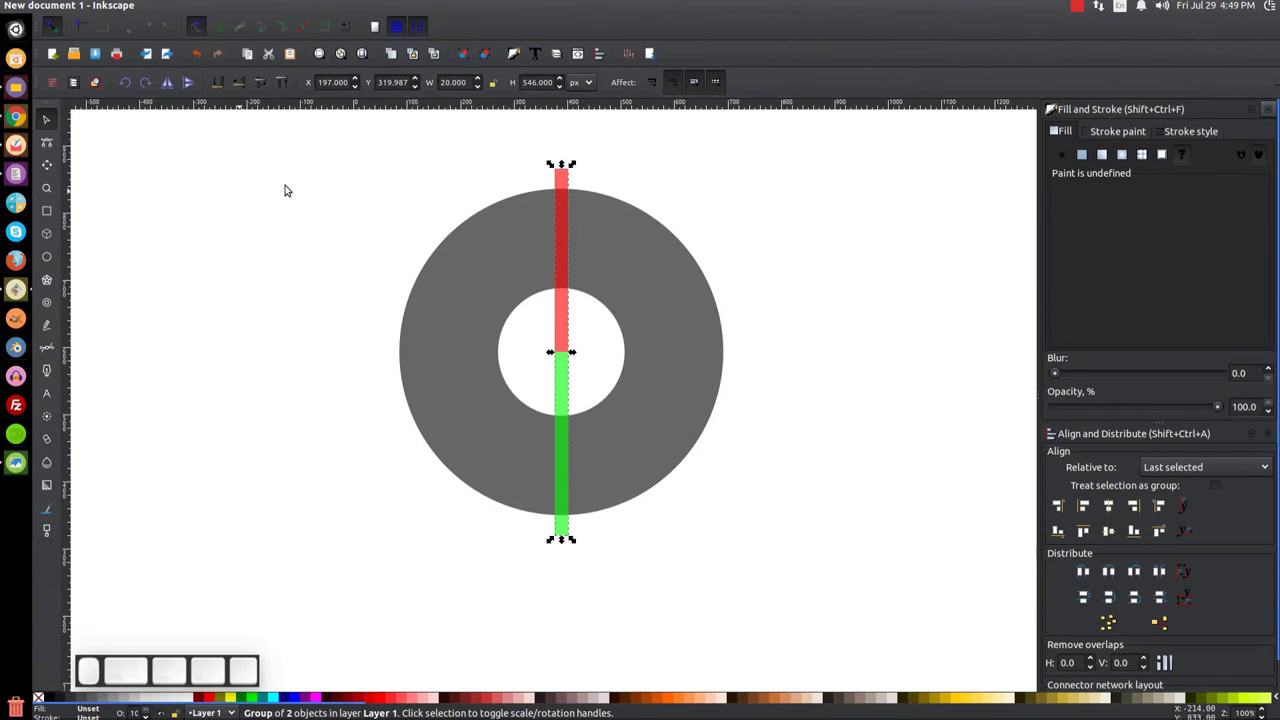
left_click(484, 53)
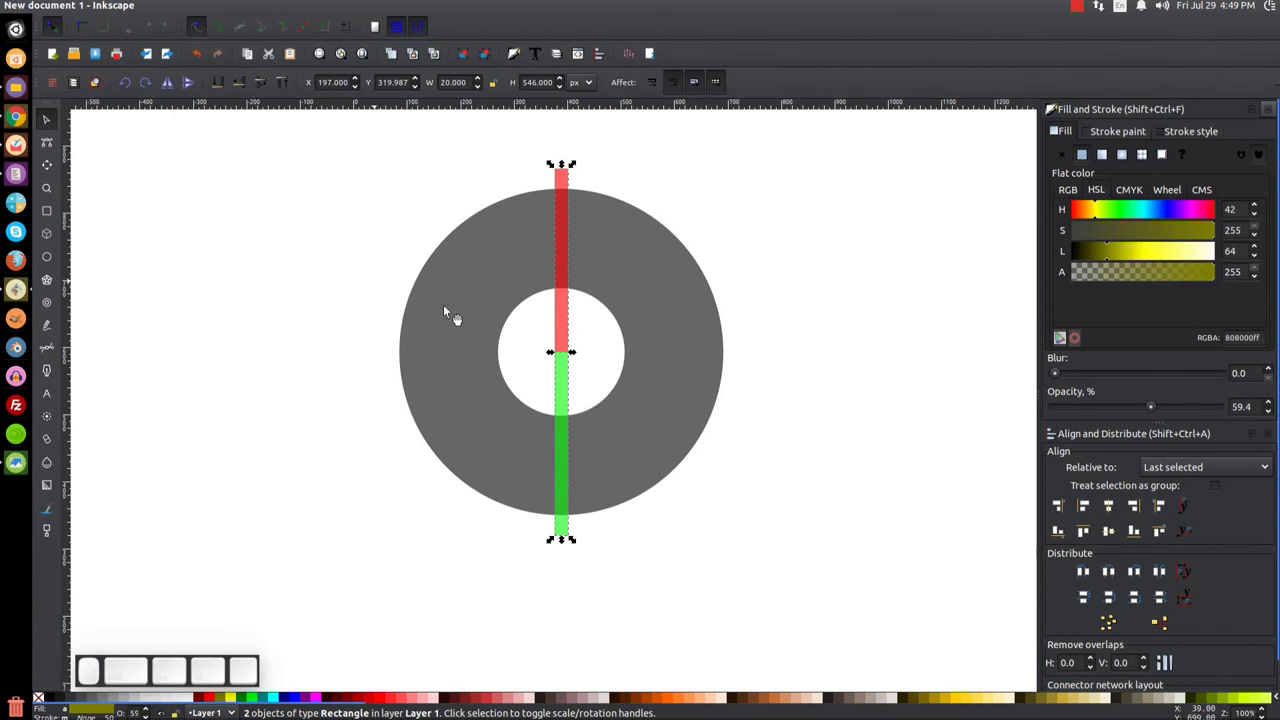
left_click(929, 279)
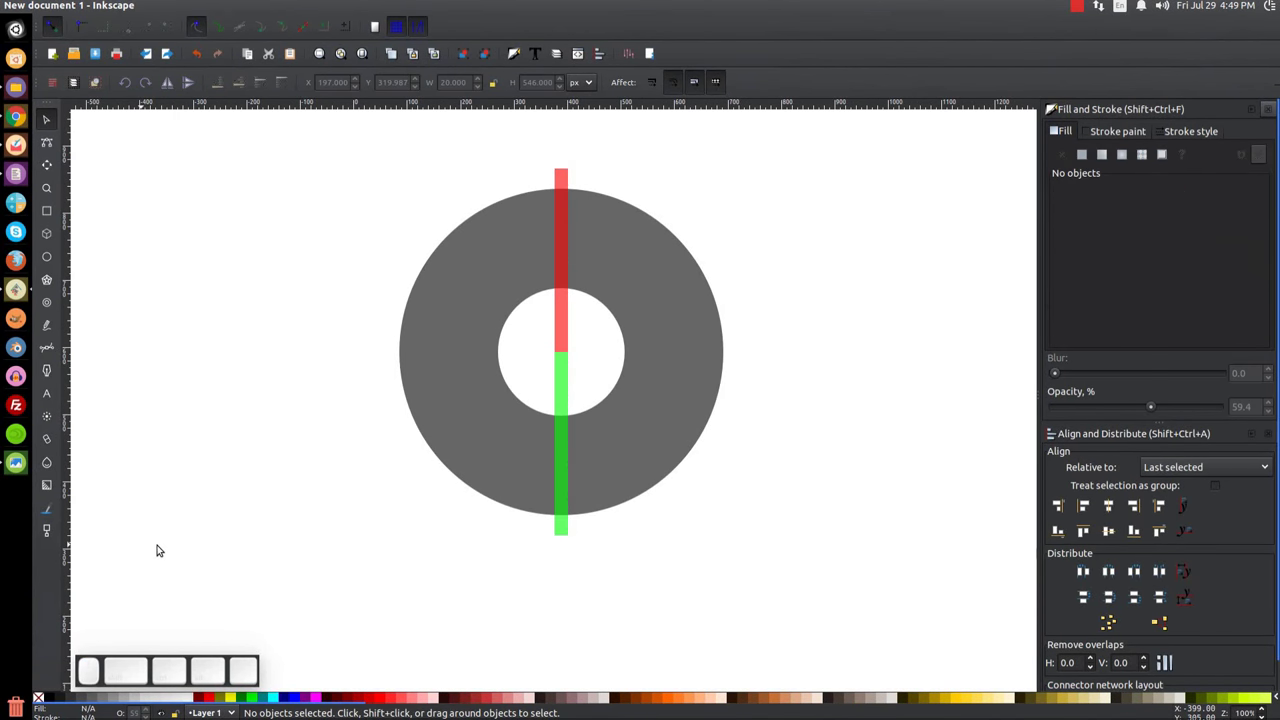
left_click_drag(563, 392, 809, 359)
key("Delete")
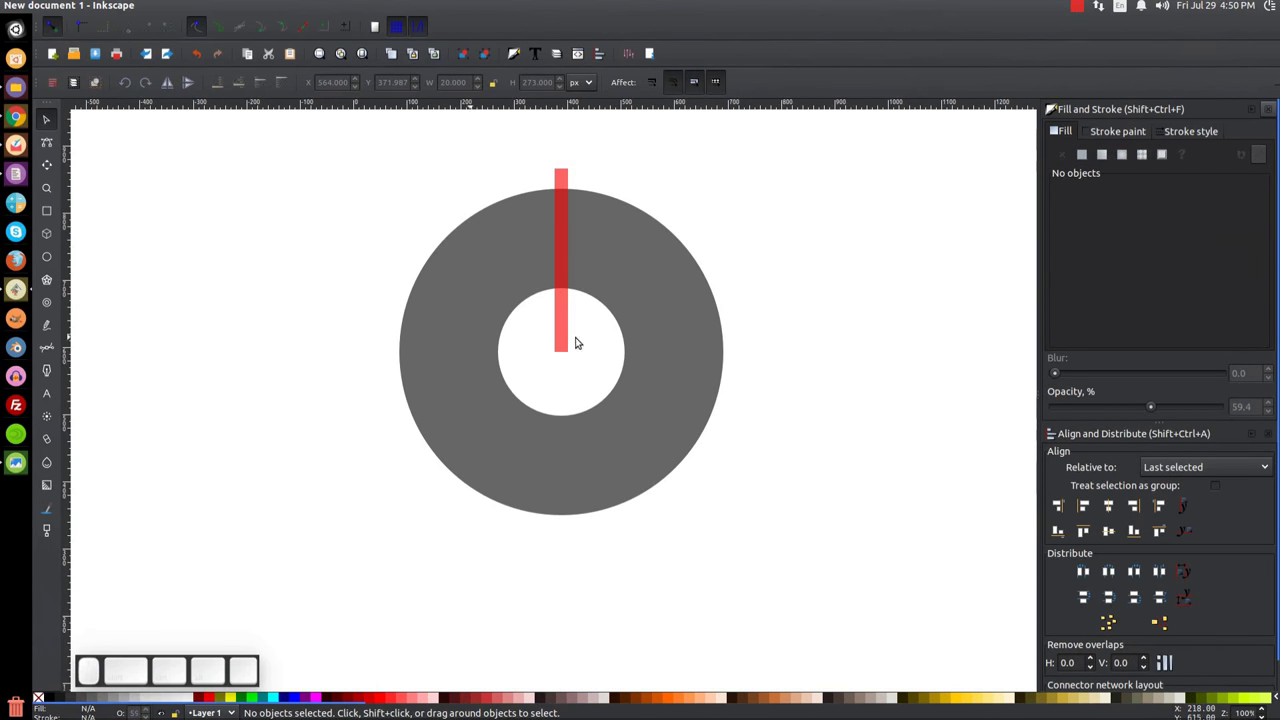
Step: Pivot the red bar at the ring centre and stamp copies rotated −120° and 120°
left_click(561, 207)
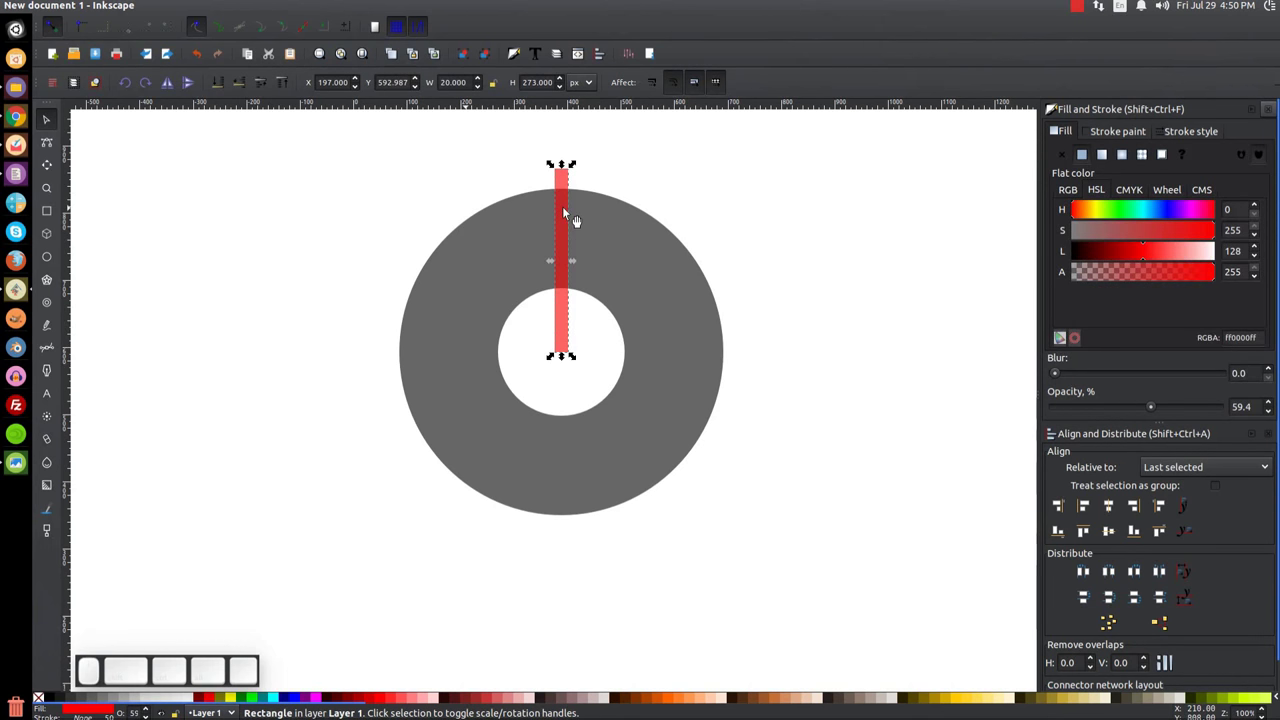
left_click(562, 207)
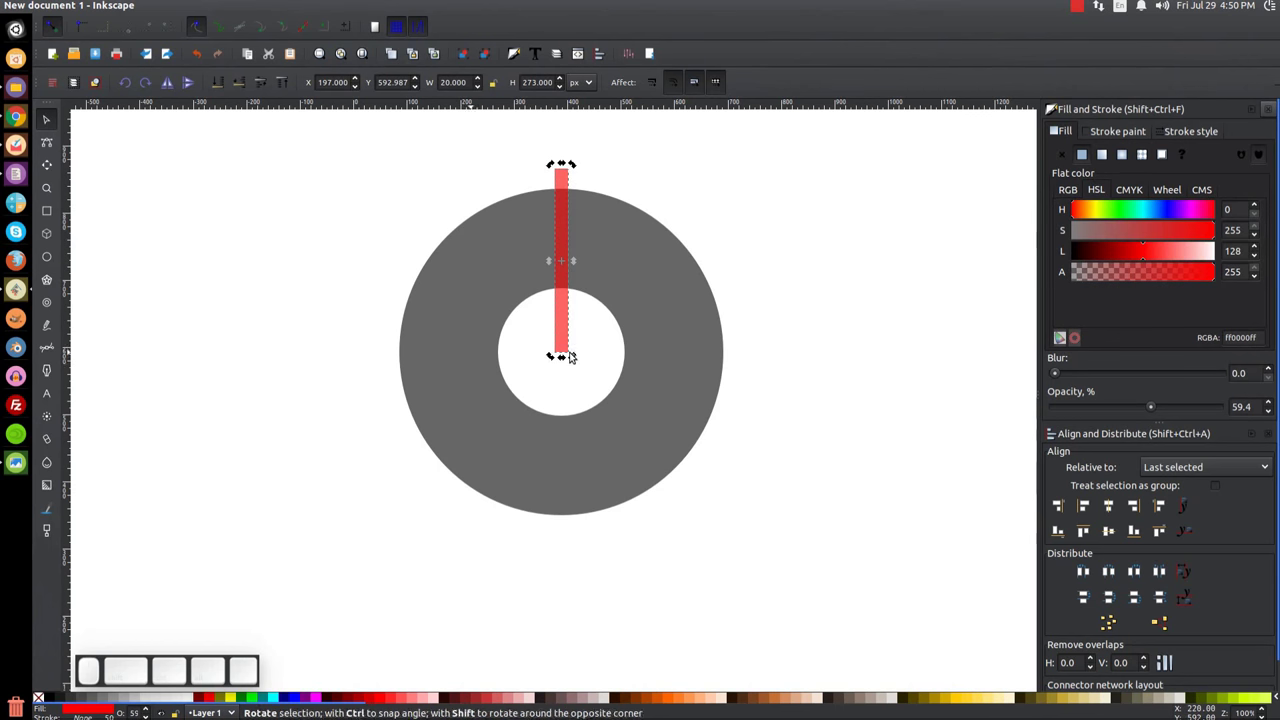
left_click_drag(562, 264, 562, 356)
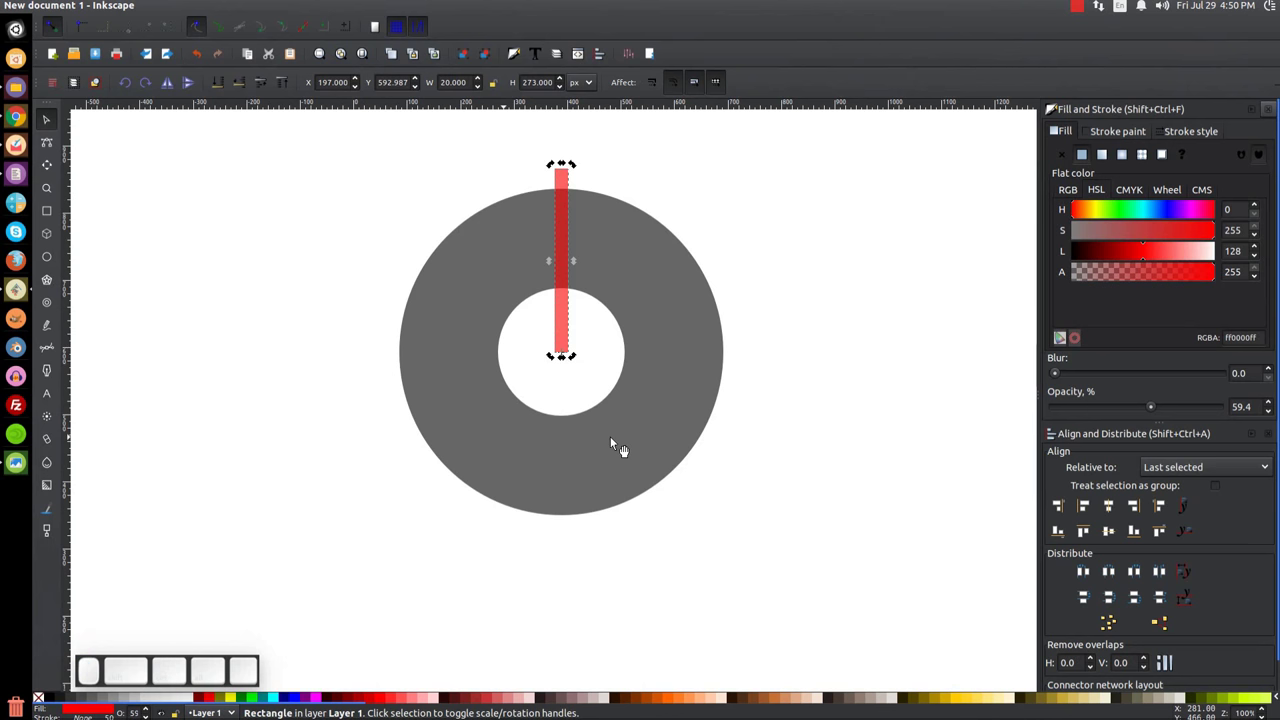
key("ctrl")
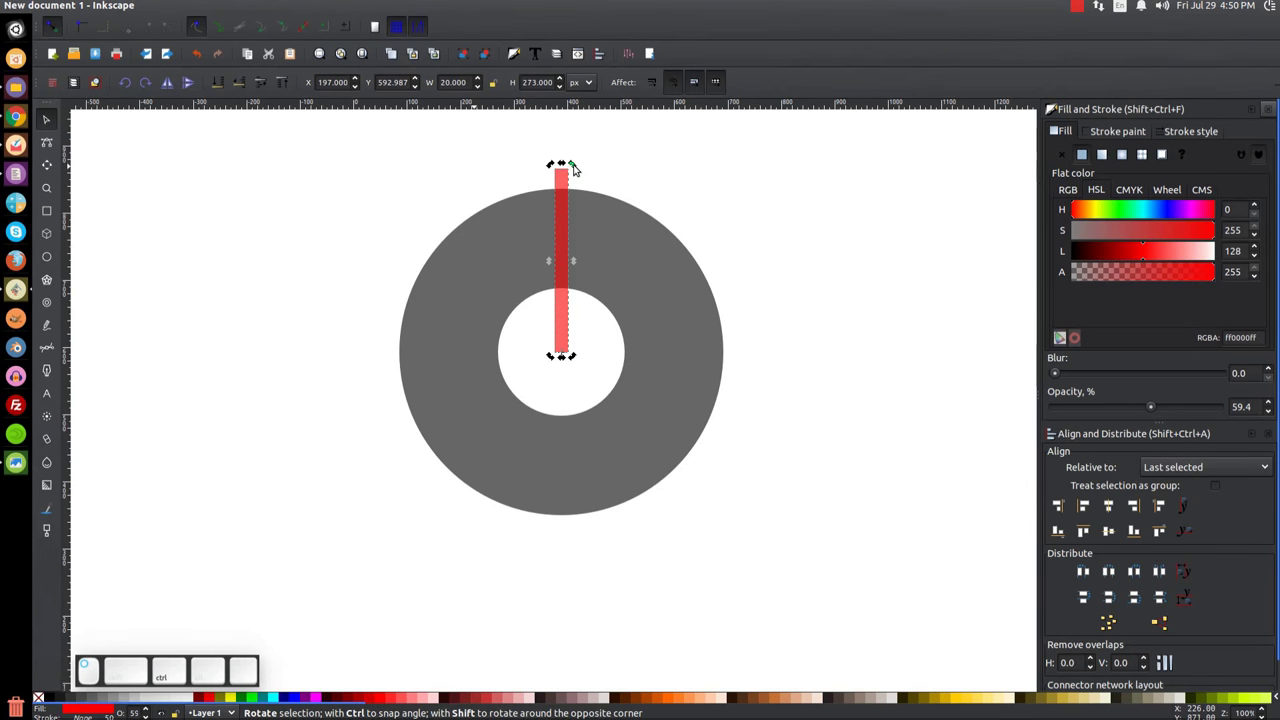
left_click_drag(573, 168, 396, 443)
key("space")
key("ctrl+d")
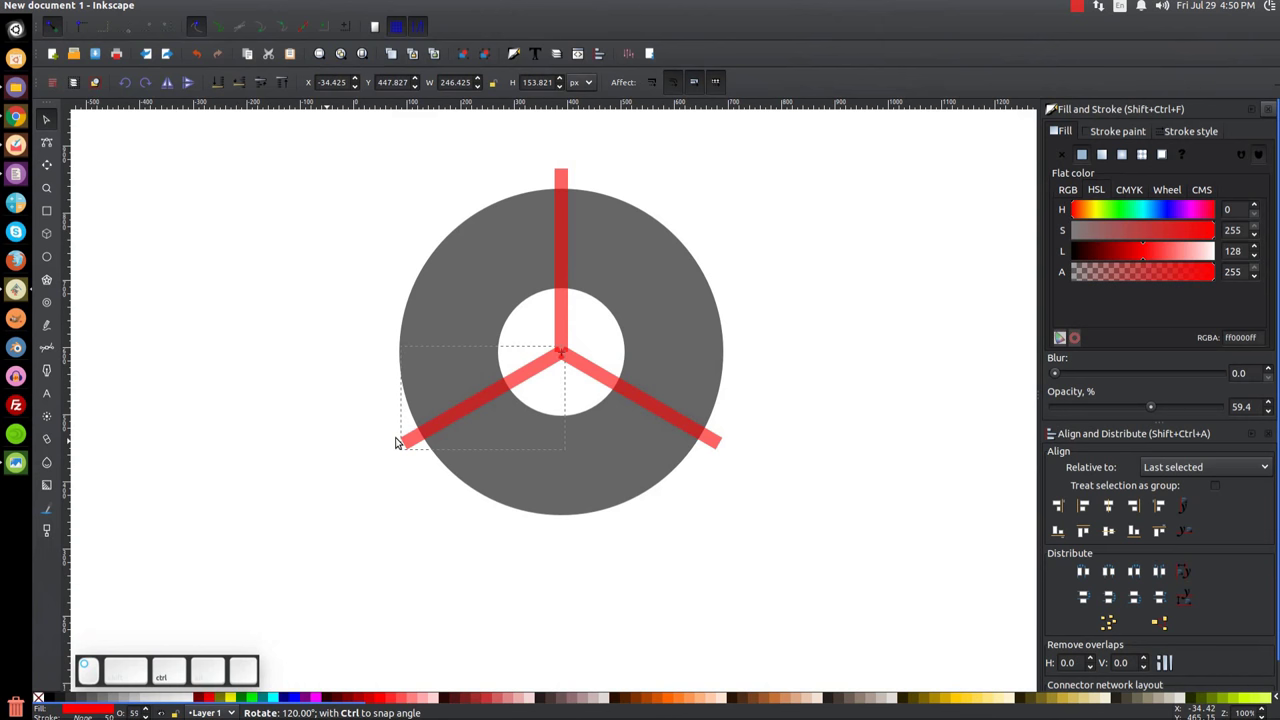
Step: Merge the three red bars into one shape with Path > Union
left_click_drag(396, 443, 396, 443)
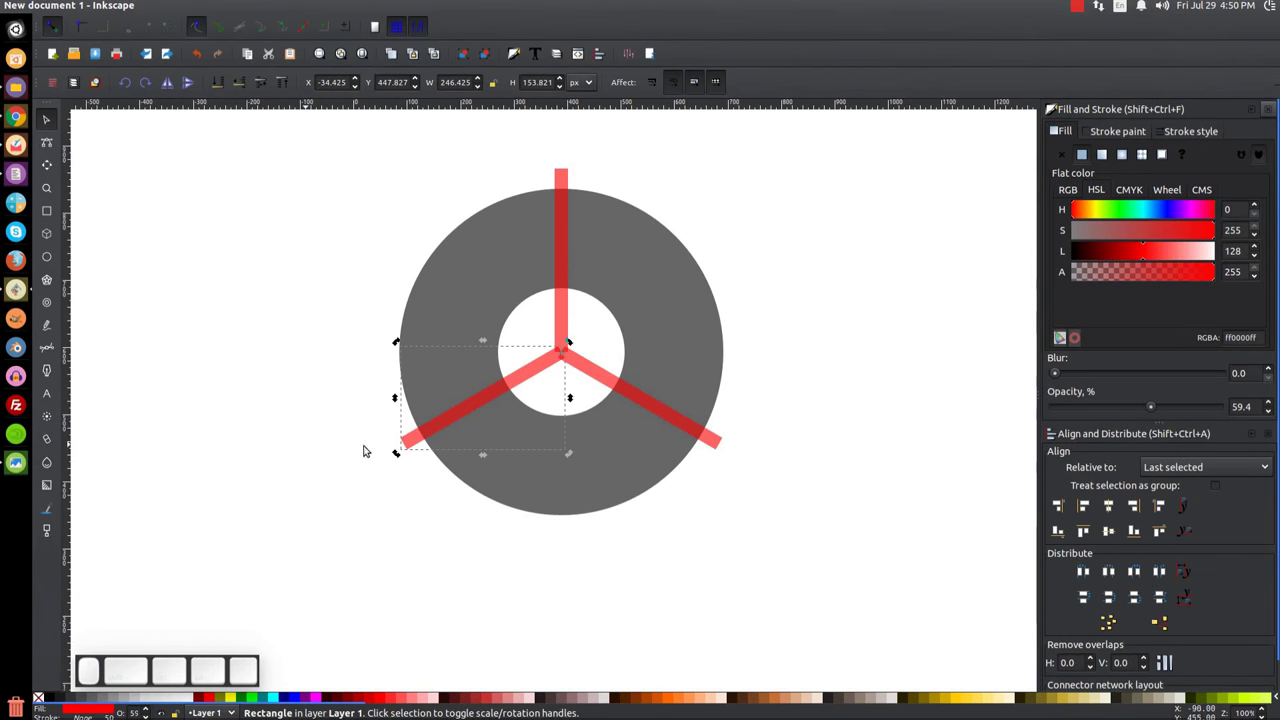
key("shift")
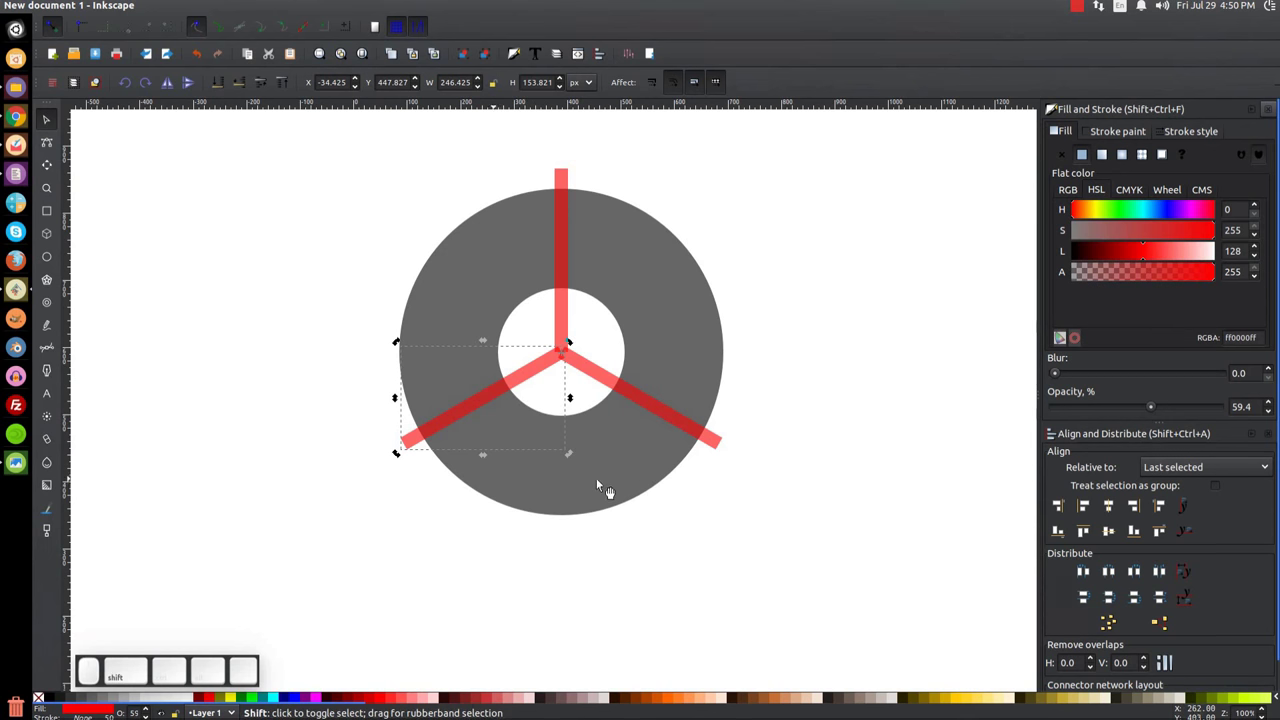
left_click(648, 406, "shift")
left_click(563, 184, "shift")
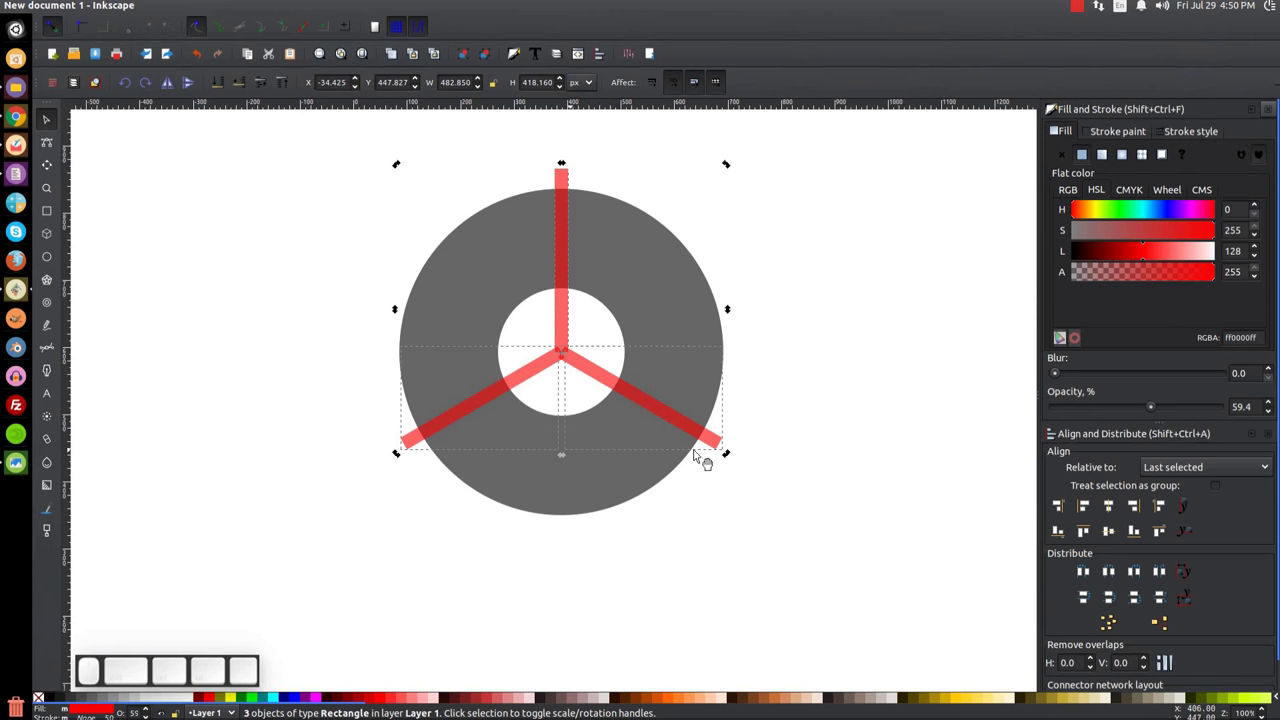
left_click(224, 6)
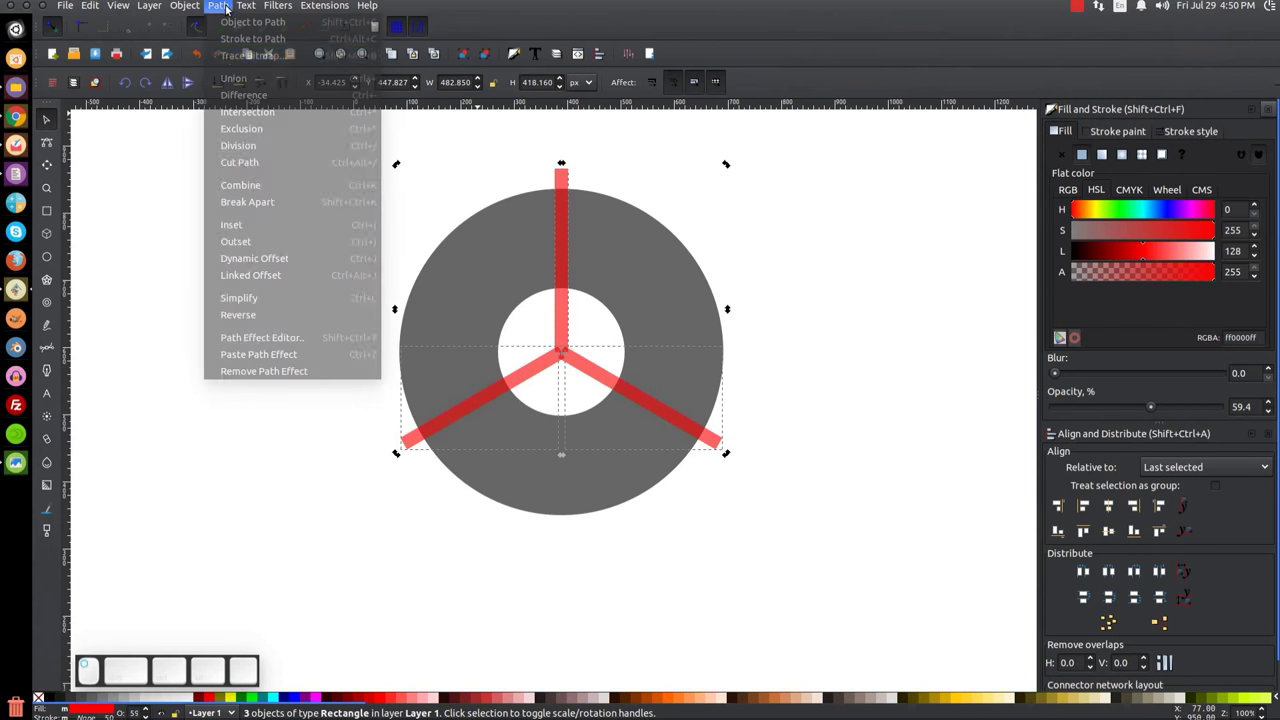
left_click(236, 79)
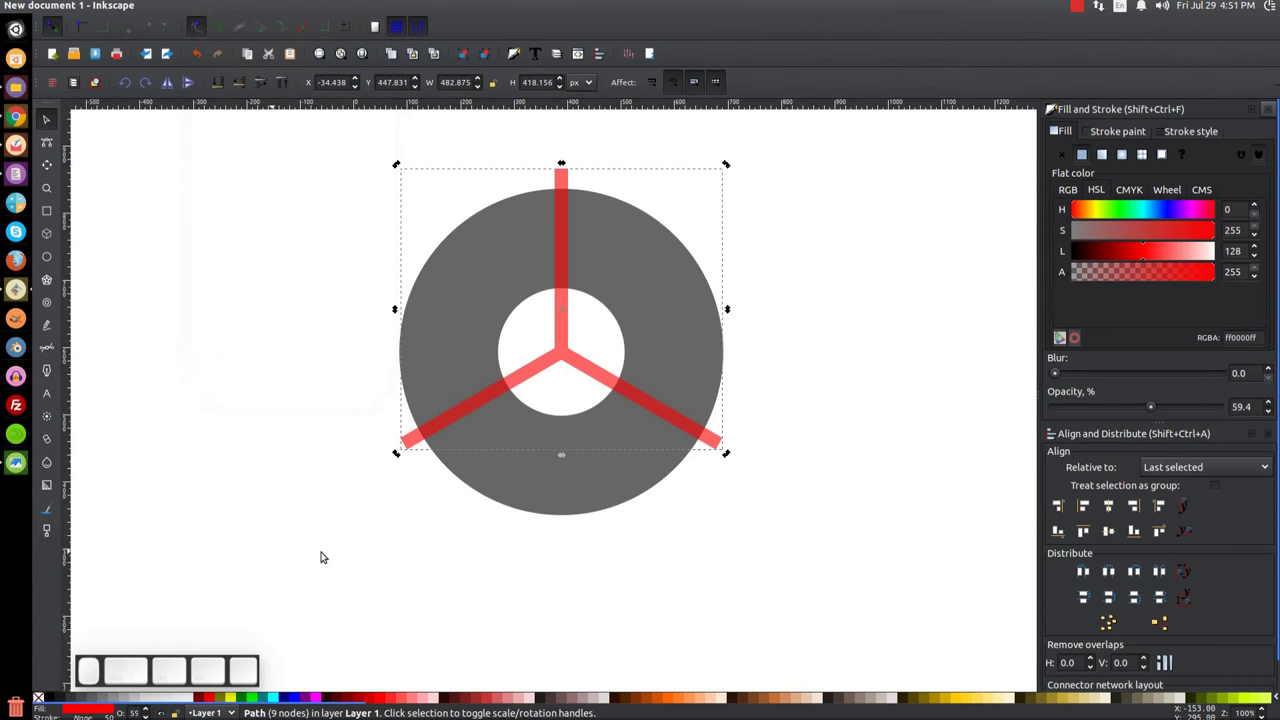
Step: Subtract the merged bars from the grey ring with Path > Difference and view thumbnail.png
key("shift")
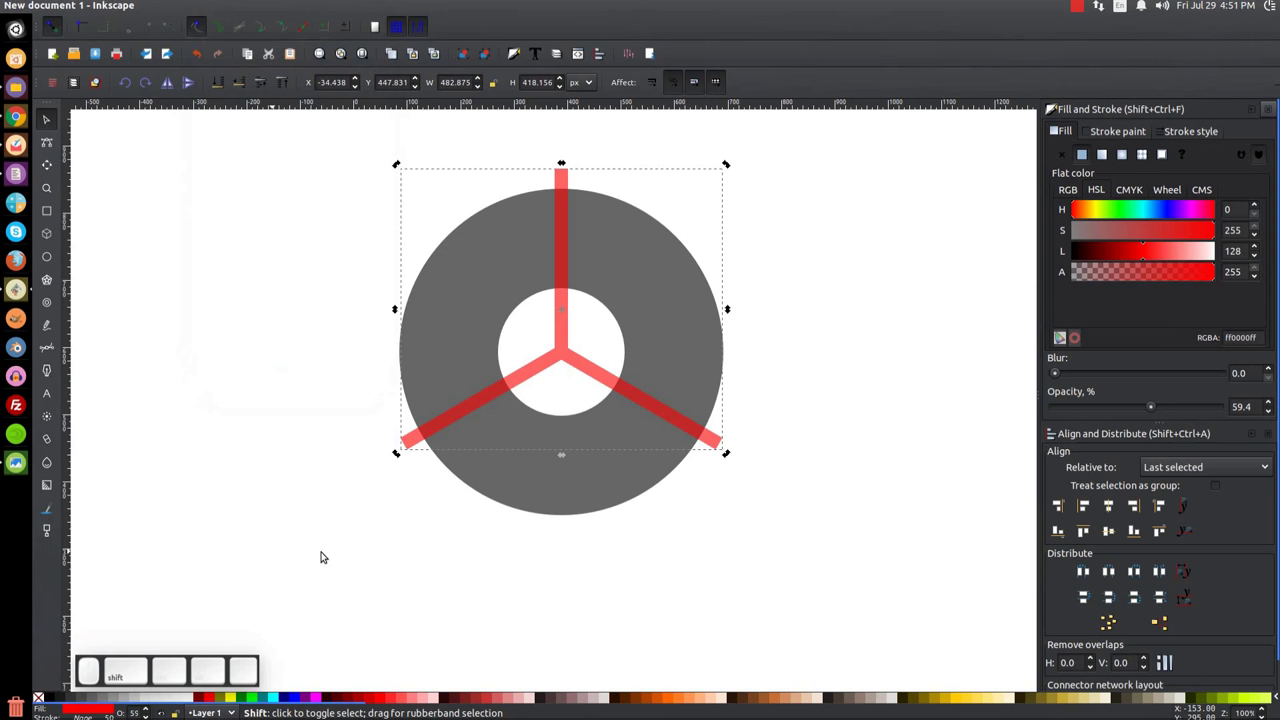
left_click(497, 236, "shift")
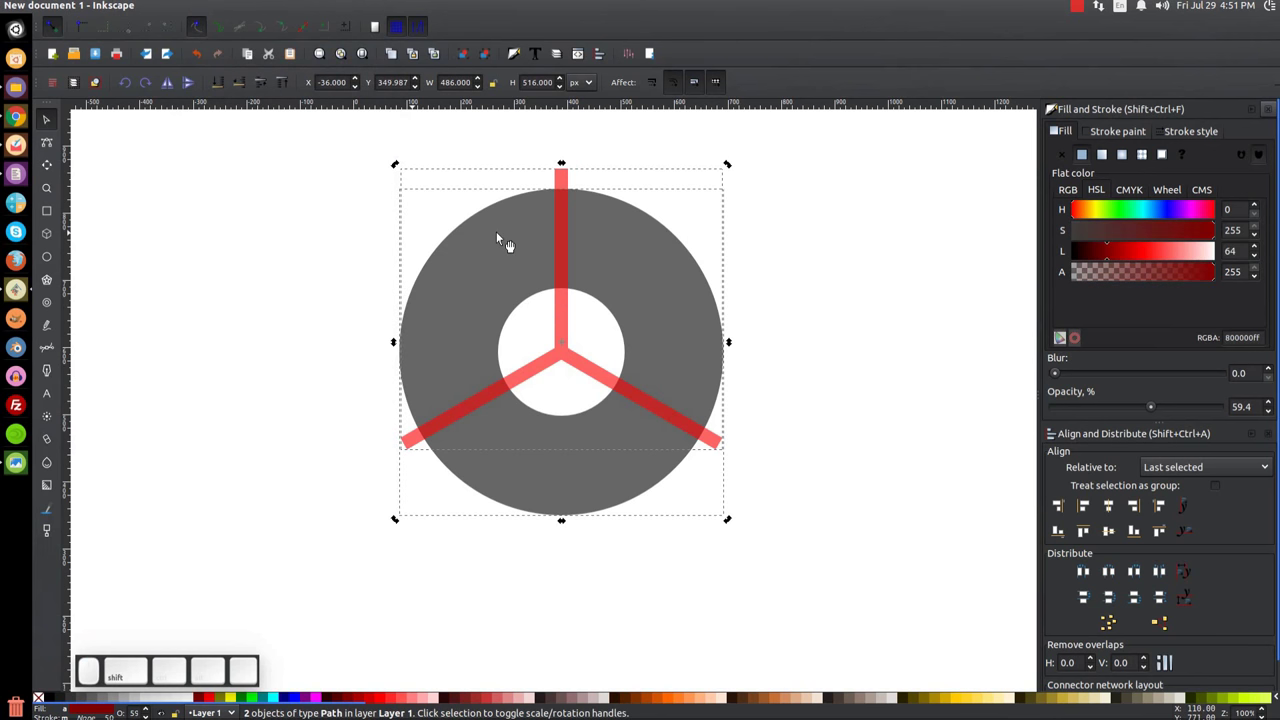
left_click(228, 7)
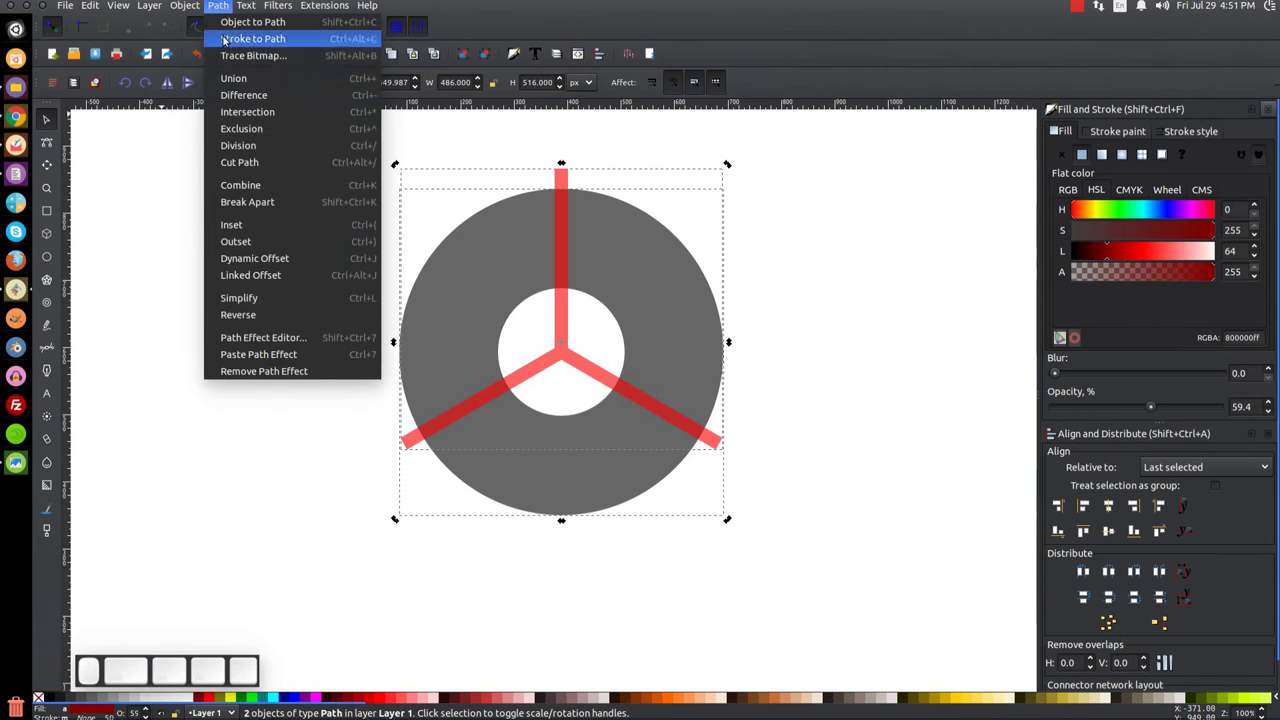
left_click(240, 94)
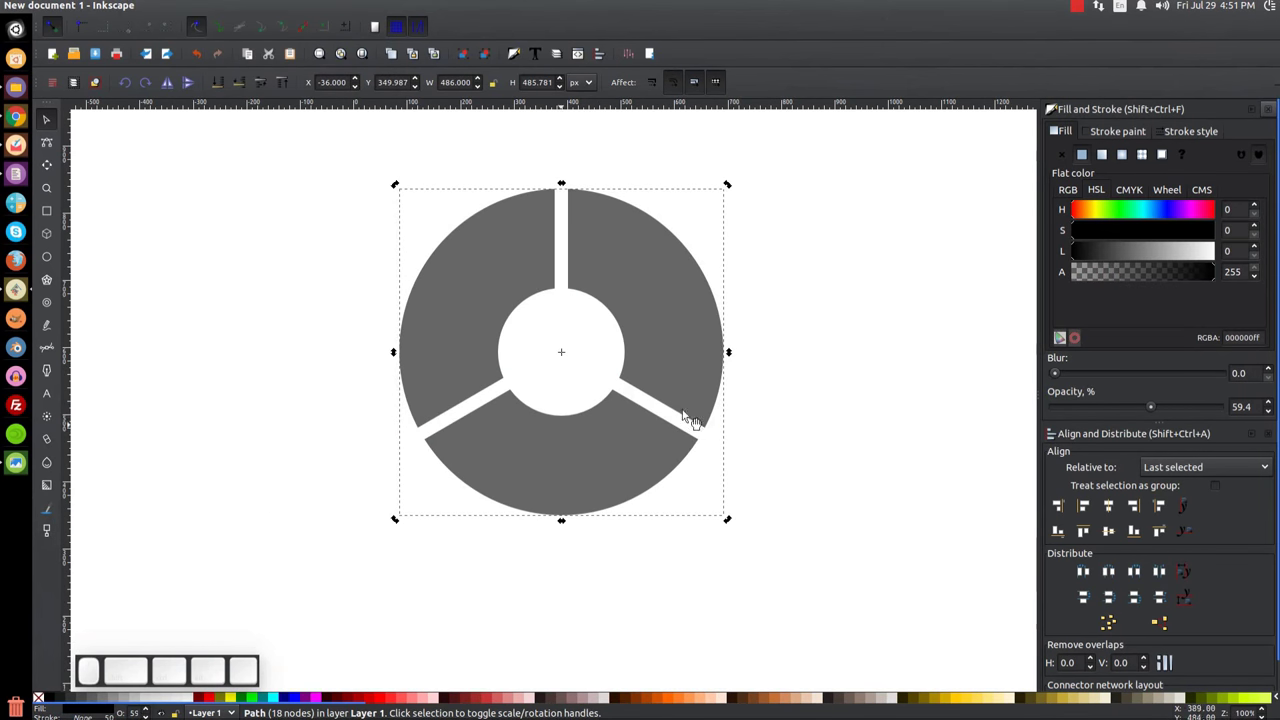
left_click(17, 466)
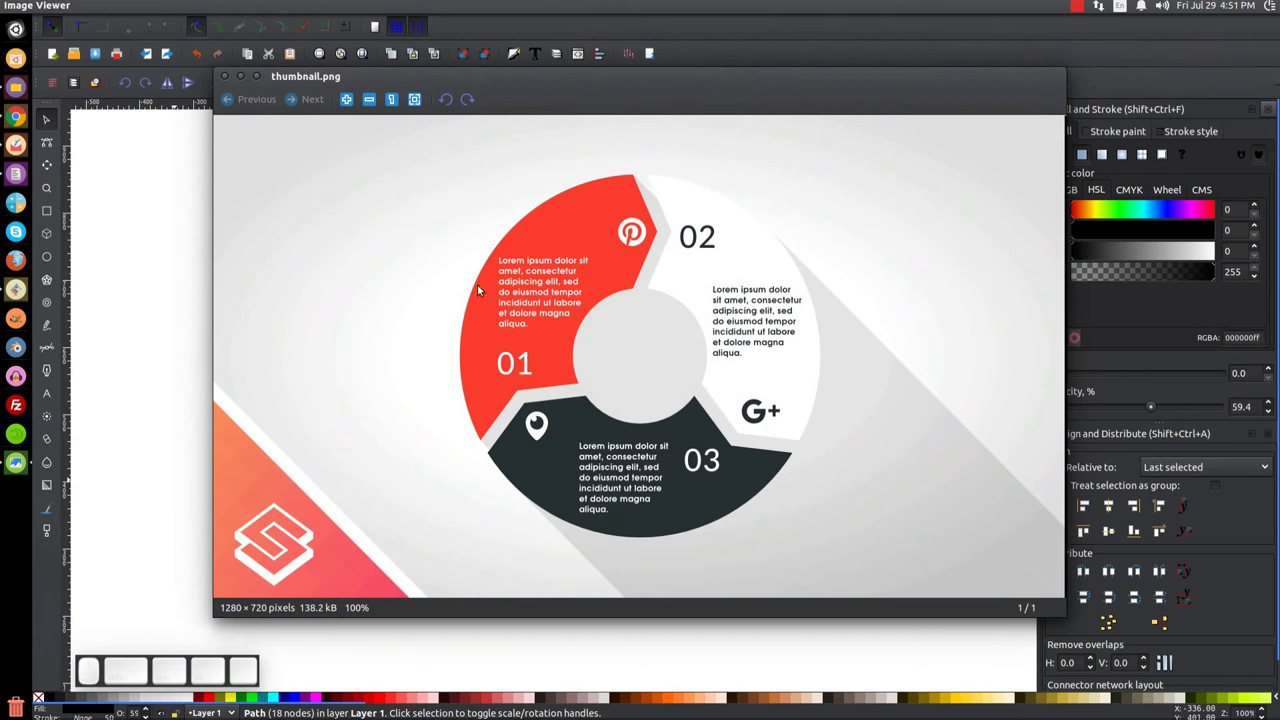
Step: Minimise the thumbnail.png reference to return to the split ring drawing
left_click(240, 76)
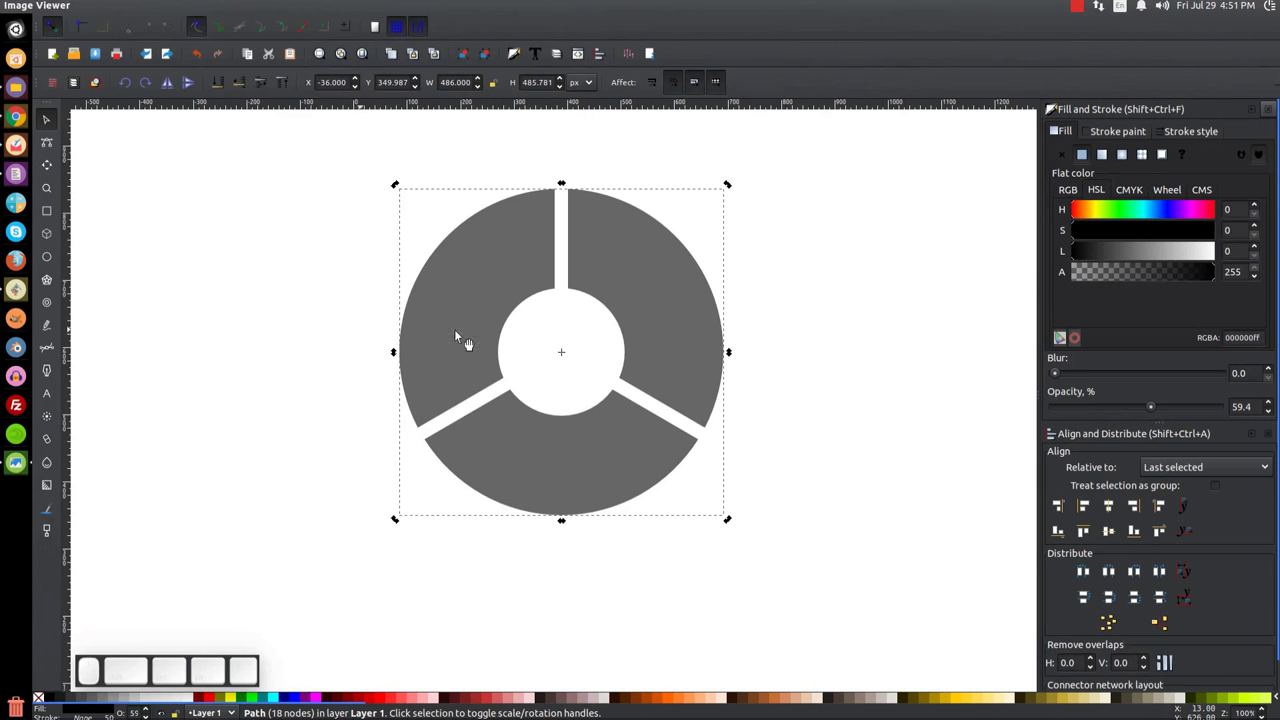
Step: Rotate the three-part ring −30° so one gap points horizontally left
left_click(729, 187)
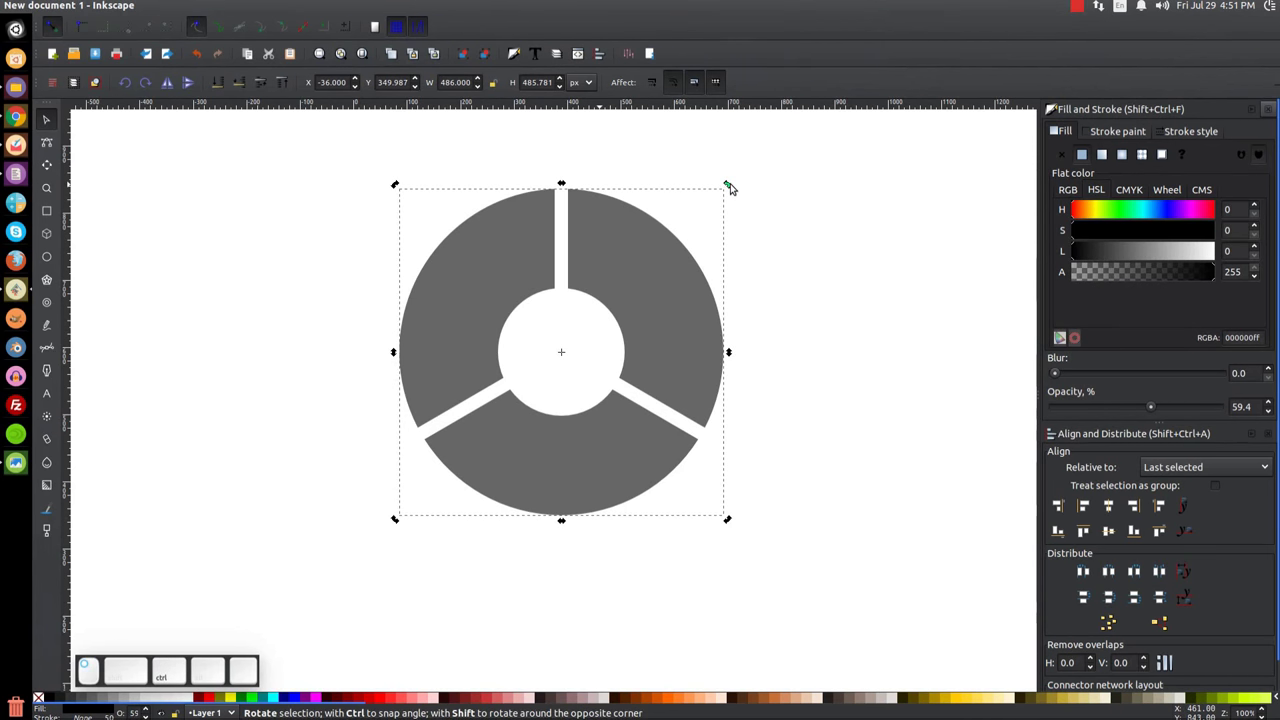
left_click_drag(729, 187, 752, 226)
left_click_drag(764, 269, 737, 303)
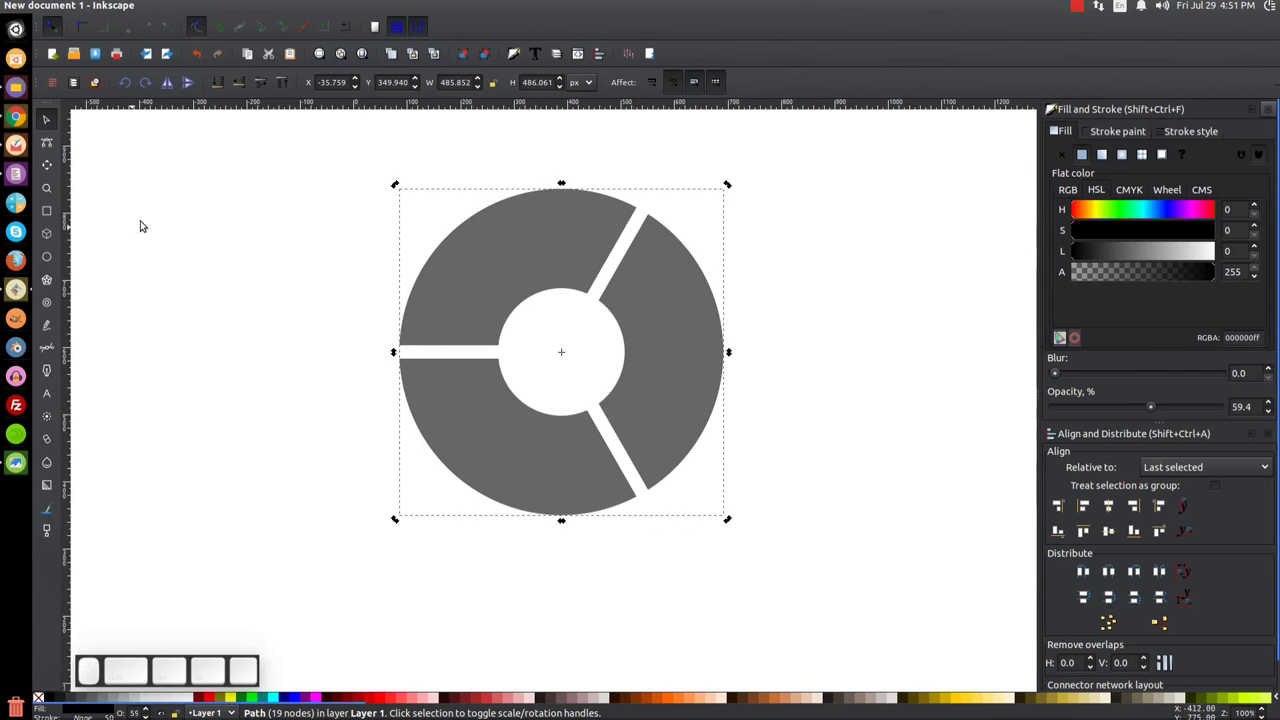
left_click(46, 142)
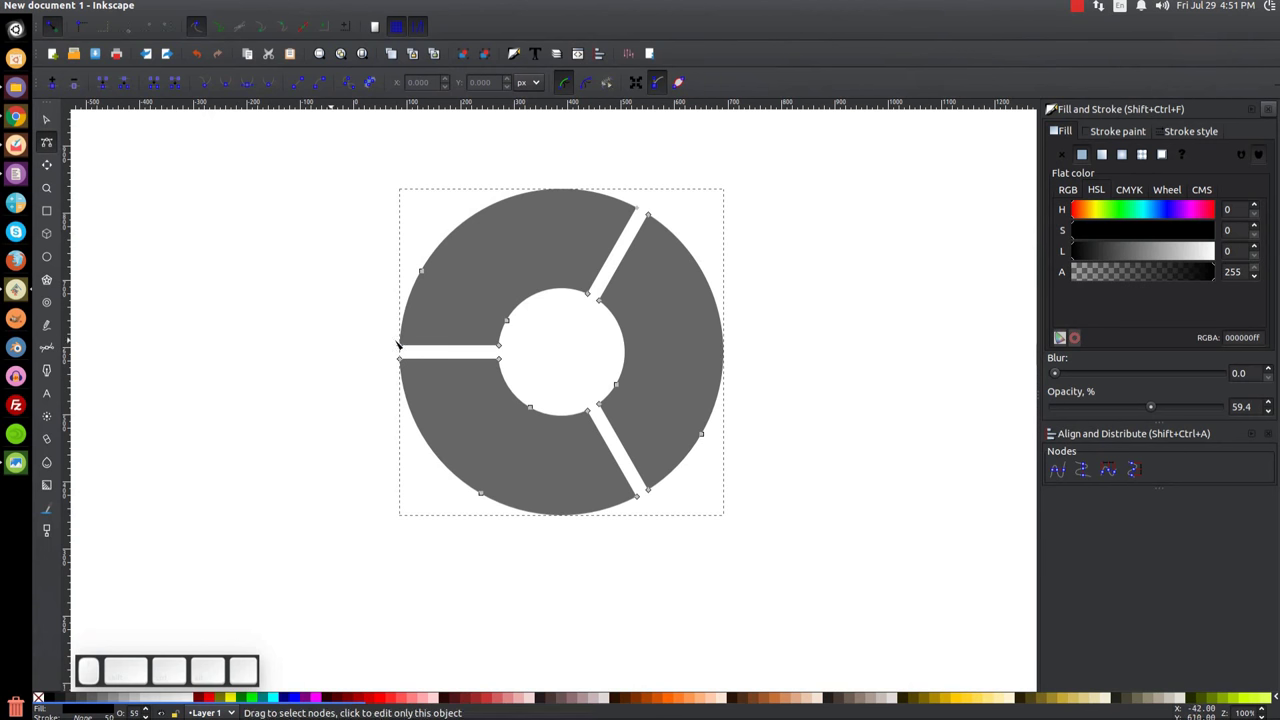
Step: Insert midpoint nodes on the left gap and nudge them up twice to kink it
left_click_drag(515, 369, 385, 340)
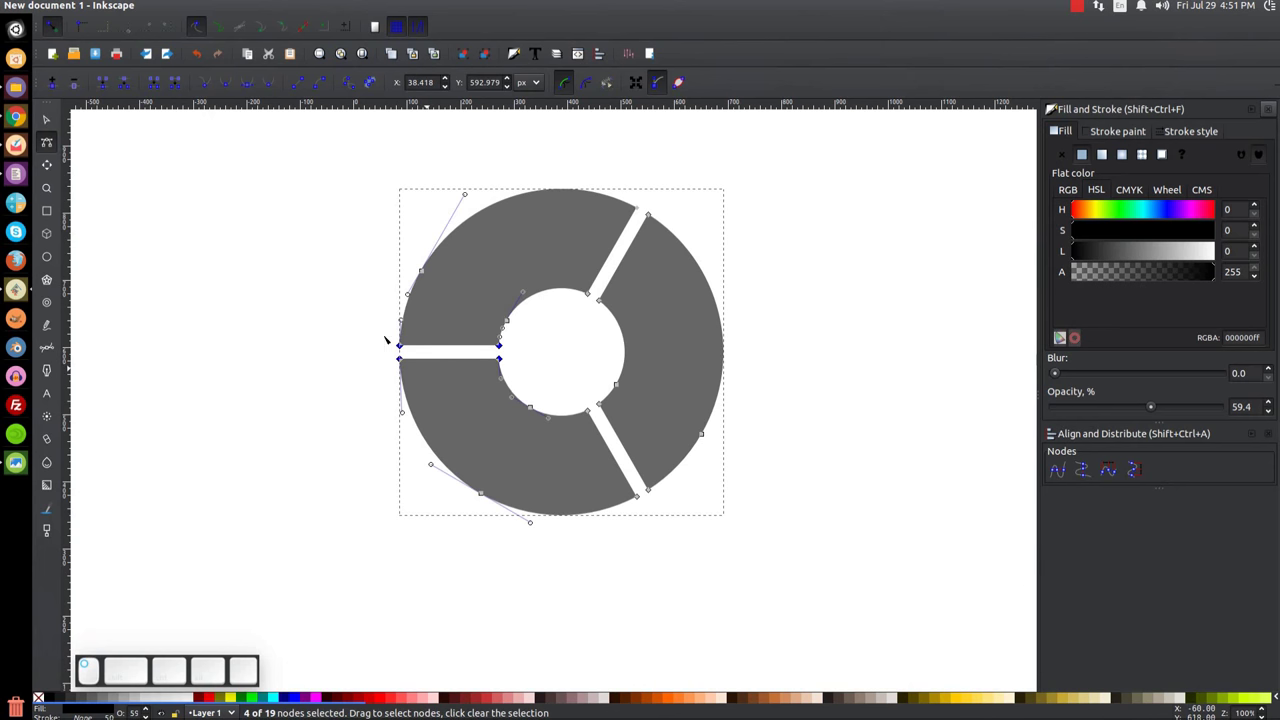
left_click(52, 84)
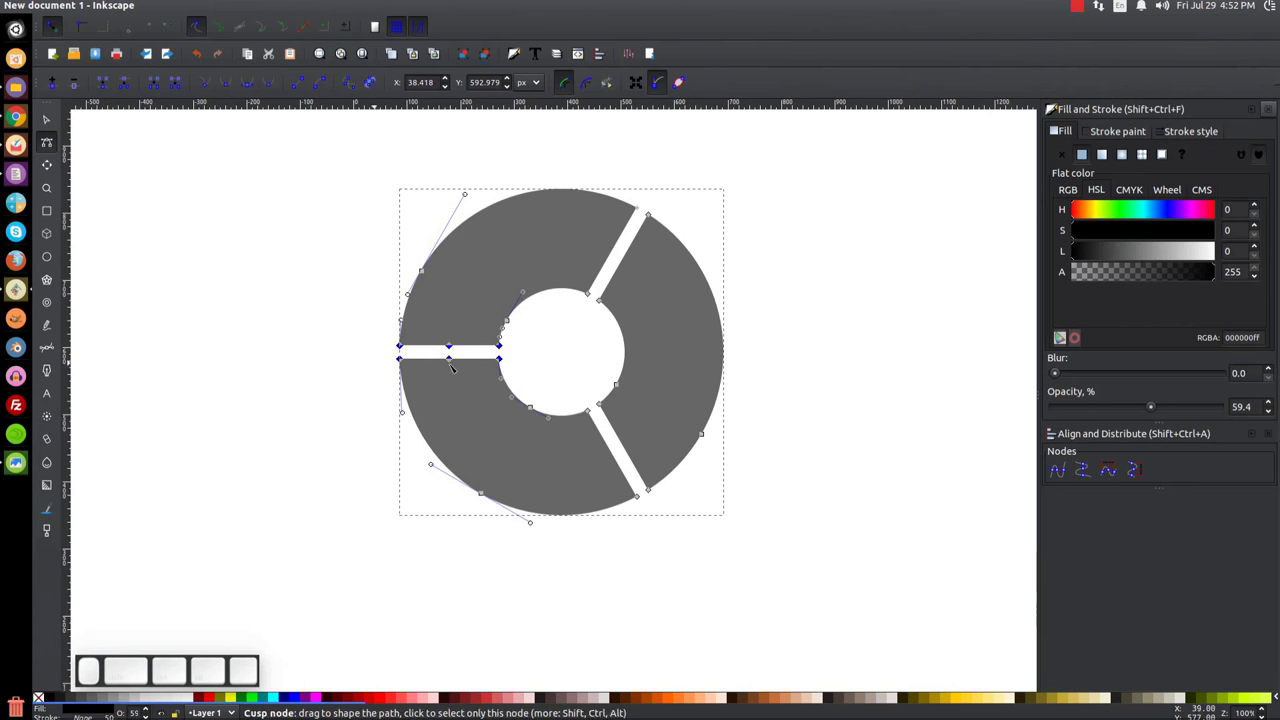
left_click_drag(436, 307, 465, 395)
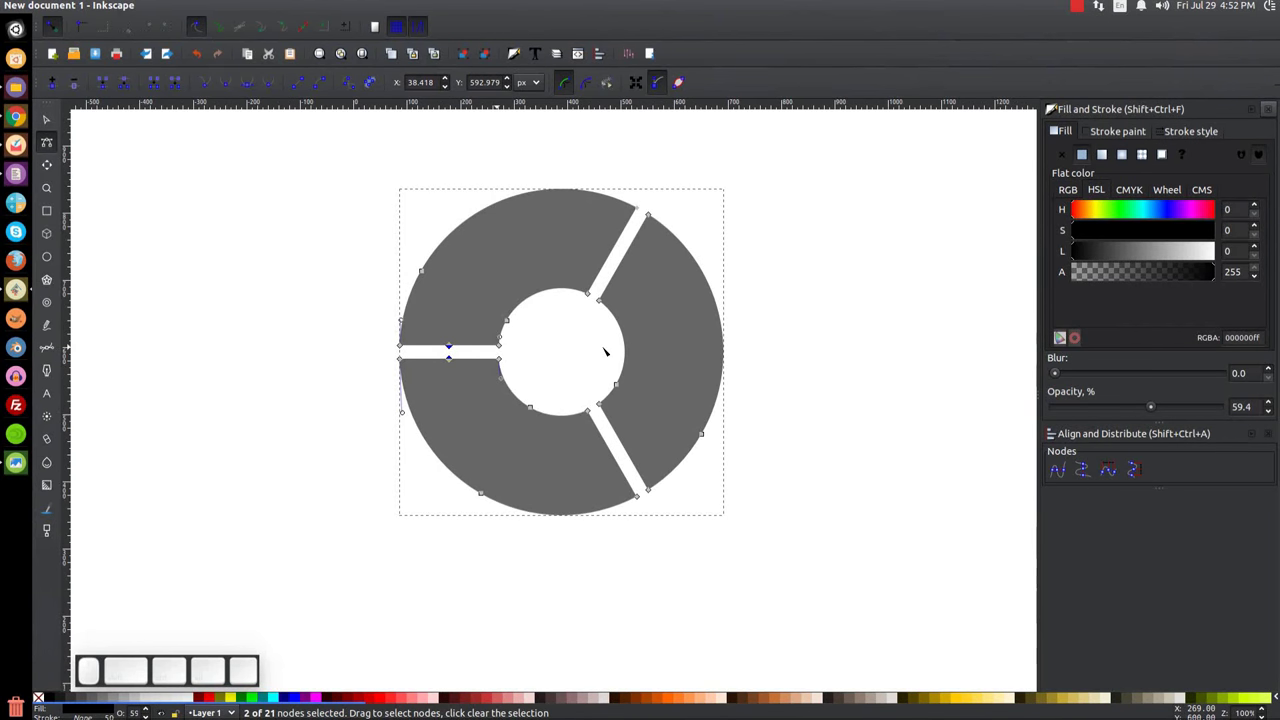
key("Up")
key("Up")
key("Up")
key("Up")
key("Up")
key("Up")
key("Up")
key("Up")
key("Up")
key("Up")
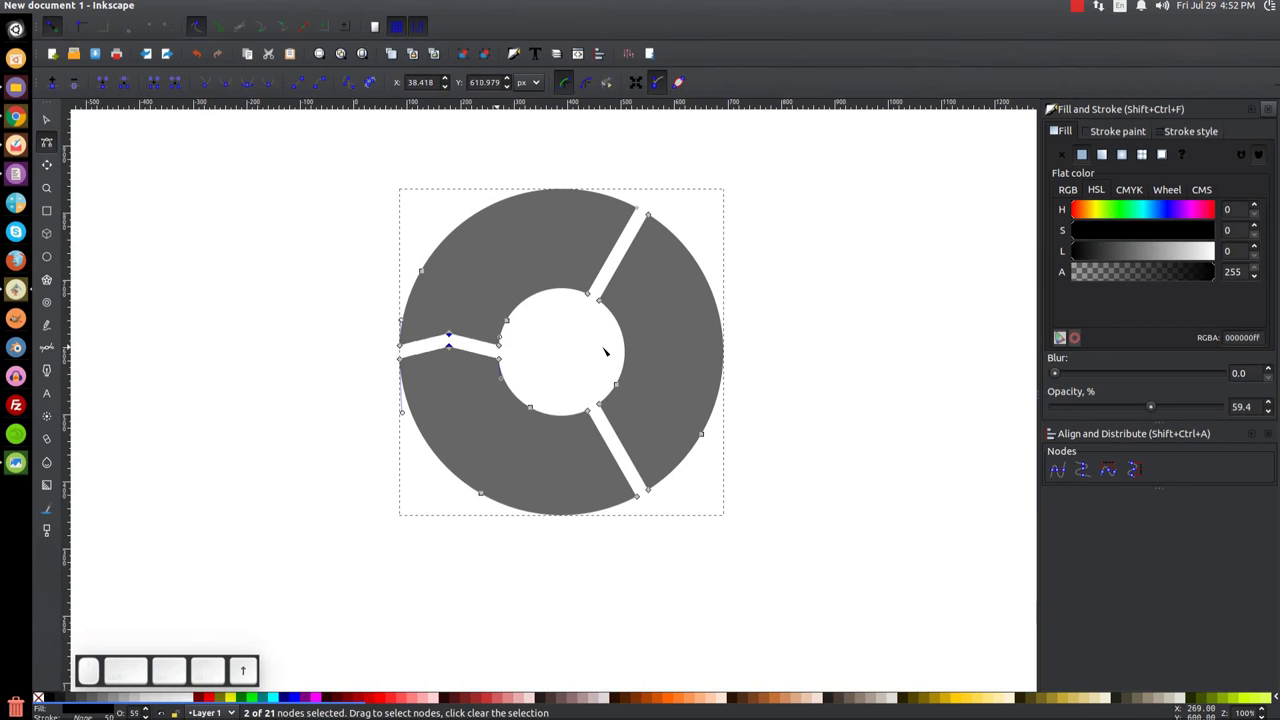
key("Up")
key("Up")
key("Up")
key("Up")
key("Up")
left_click(46, 119)
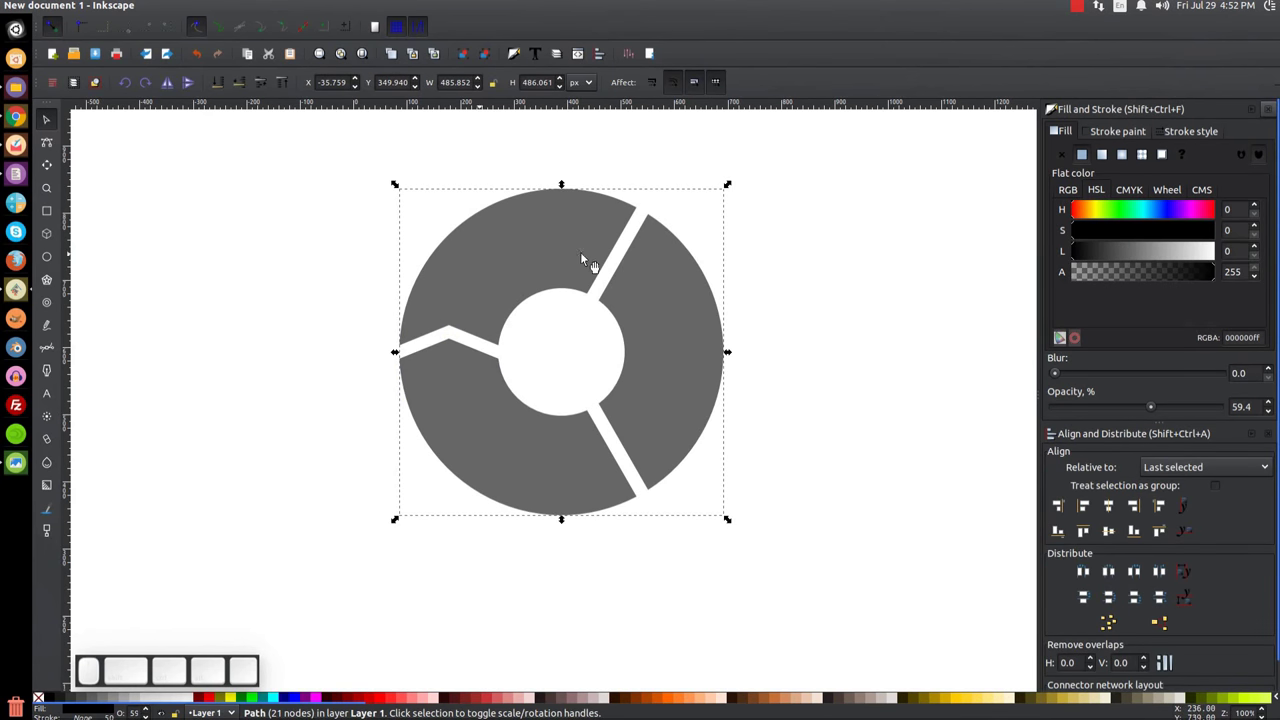
Step: Rotate the ring to bring the next gap left and kink it with midpoint nodes nudged up twice
left_click(586, 205)
left_click_drag(727, 187, 594, 481)
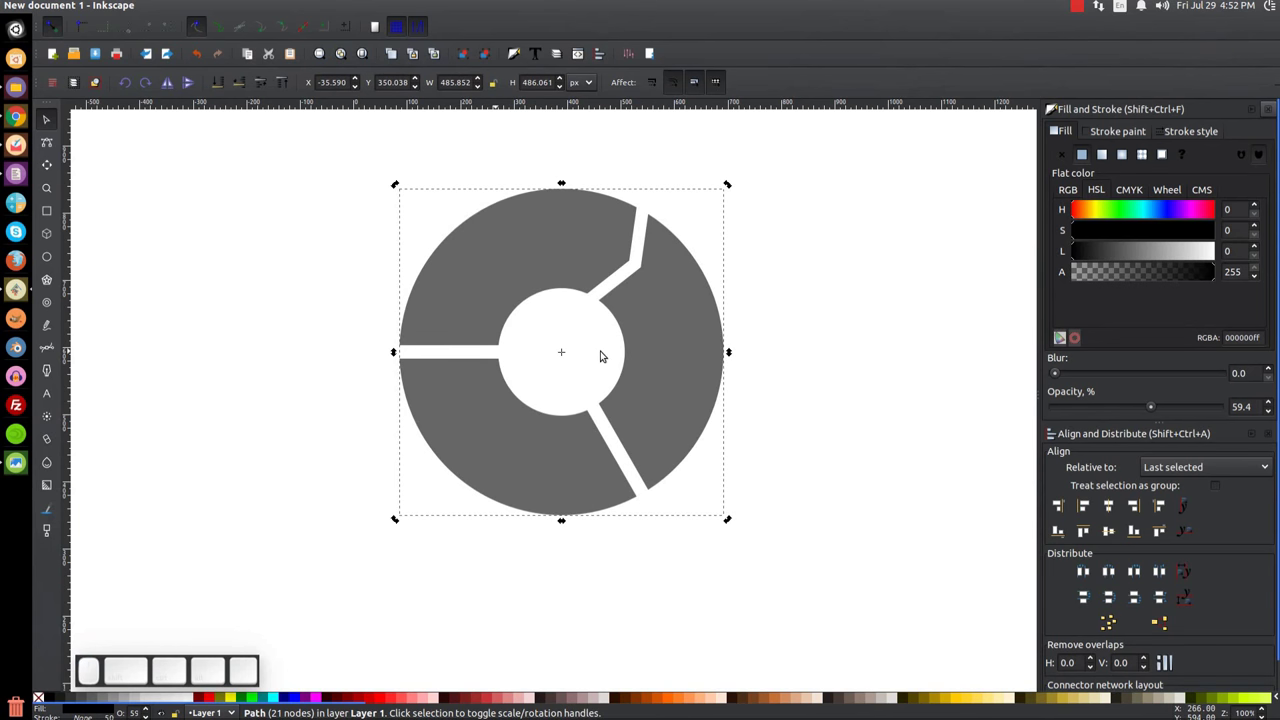
left_click(45, 146)
left_click_drag(373, 328, 516, 374)
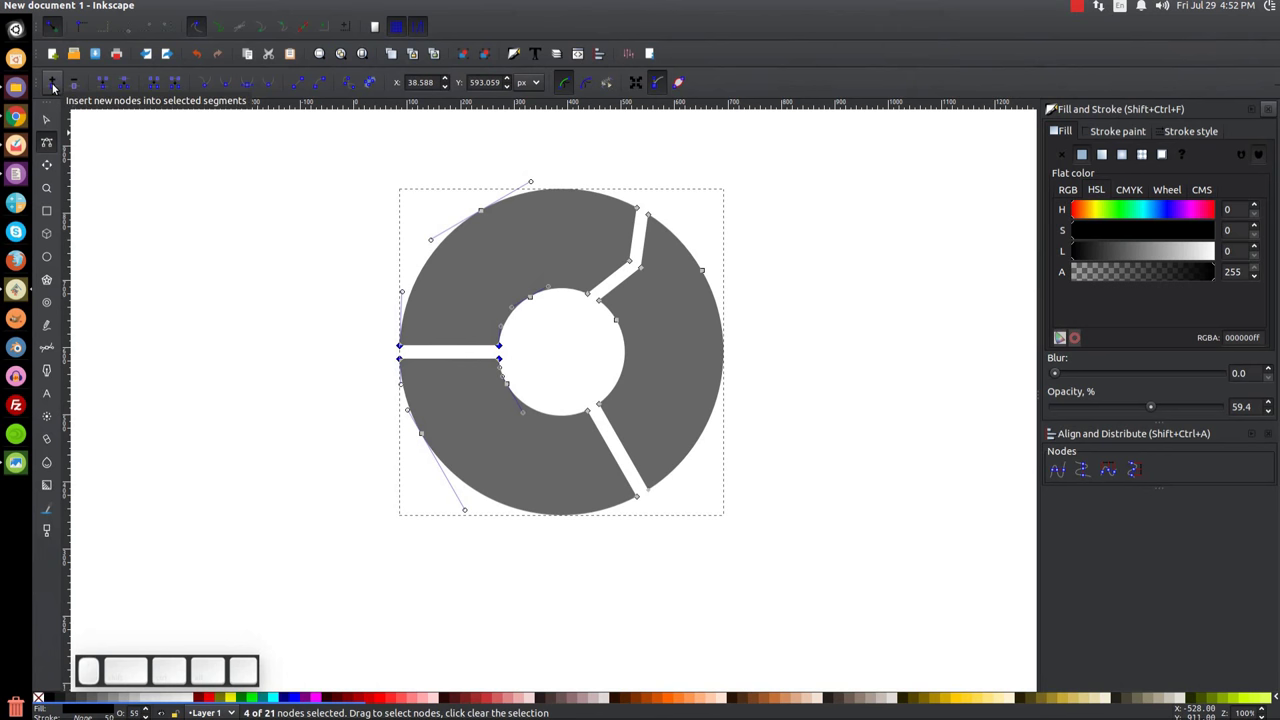
left_click(53, 86)
left_click_drag(433, 313, 469, 388)
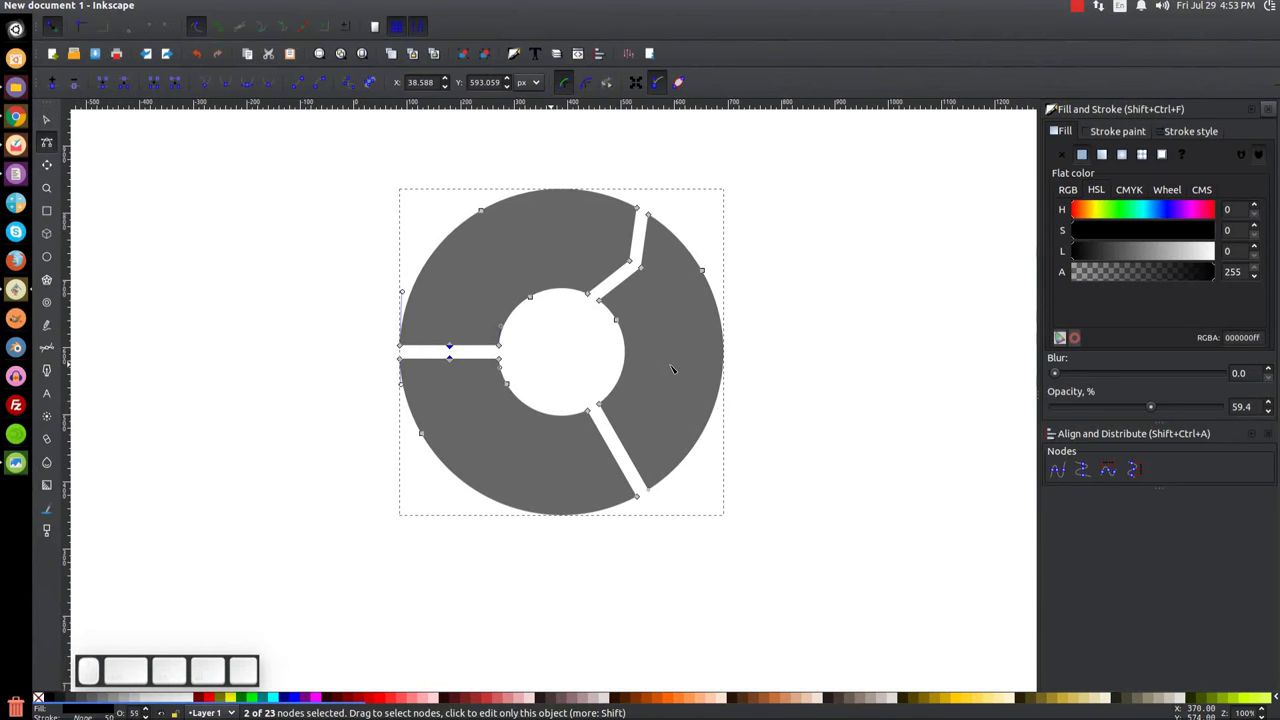
key("Up")
key("Up")
key("Up")
key("Up")
key("Up")
key("Up")
key("Up")
key("Up")
key("Up")
key("Up")
key("Up")
key("Up")
key("Up")
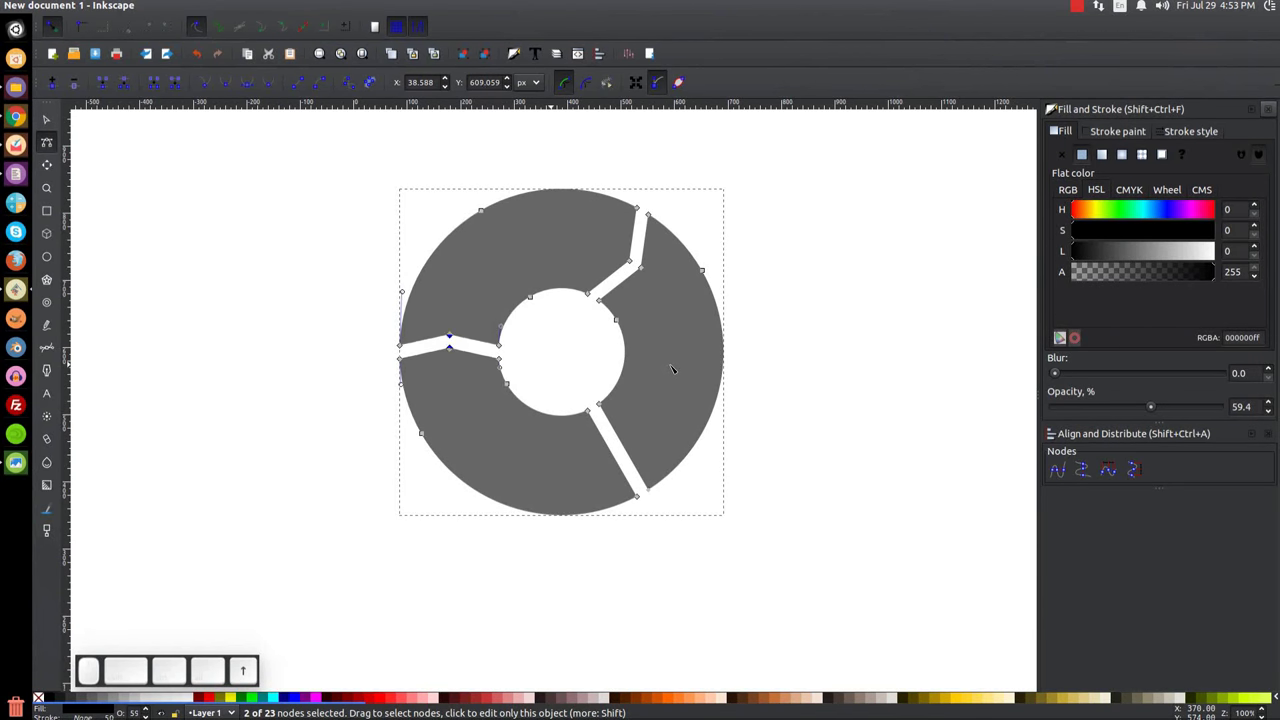
key("Up")
key("Up")
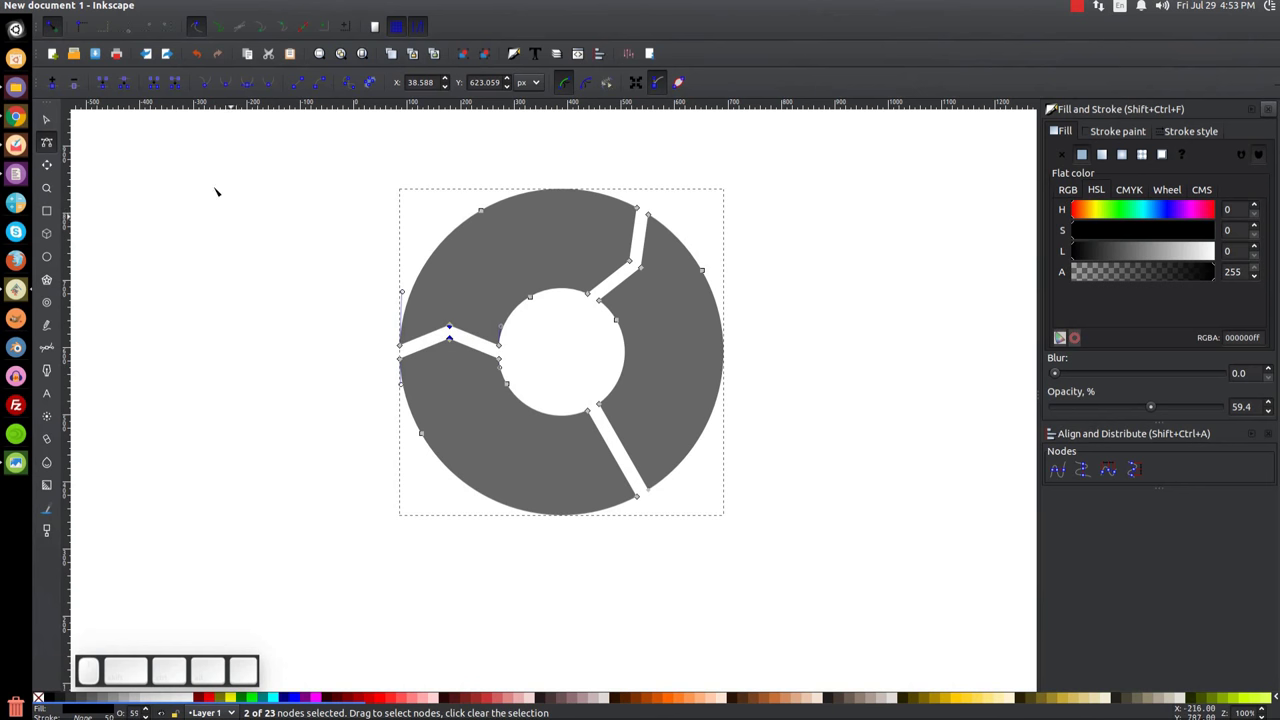
left_click(46, 119)
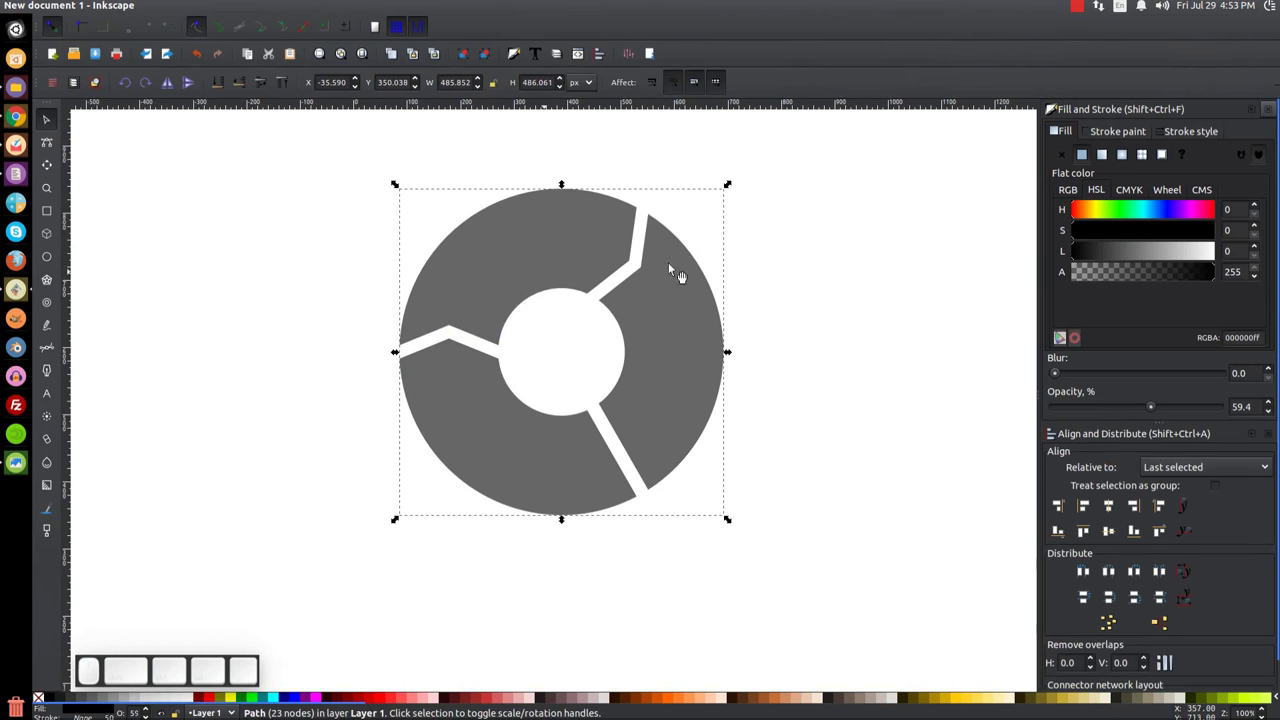
Step: Rotate again and kink the last gap, nudging its new midpoint nodes up three times
left_click(577, 233)
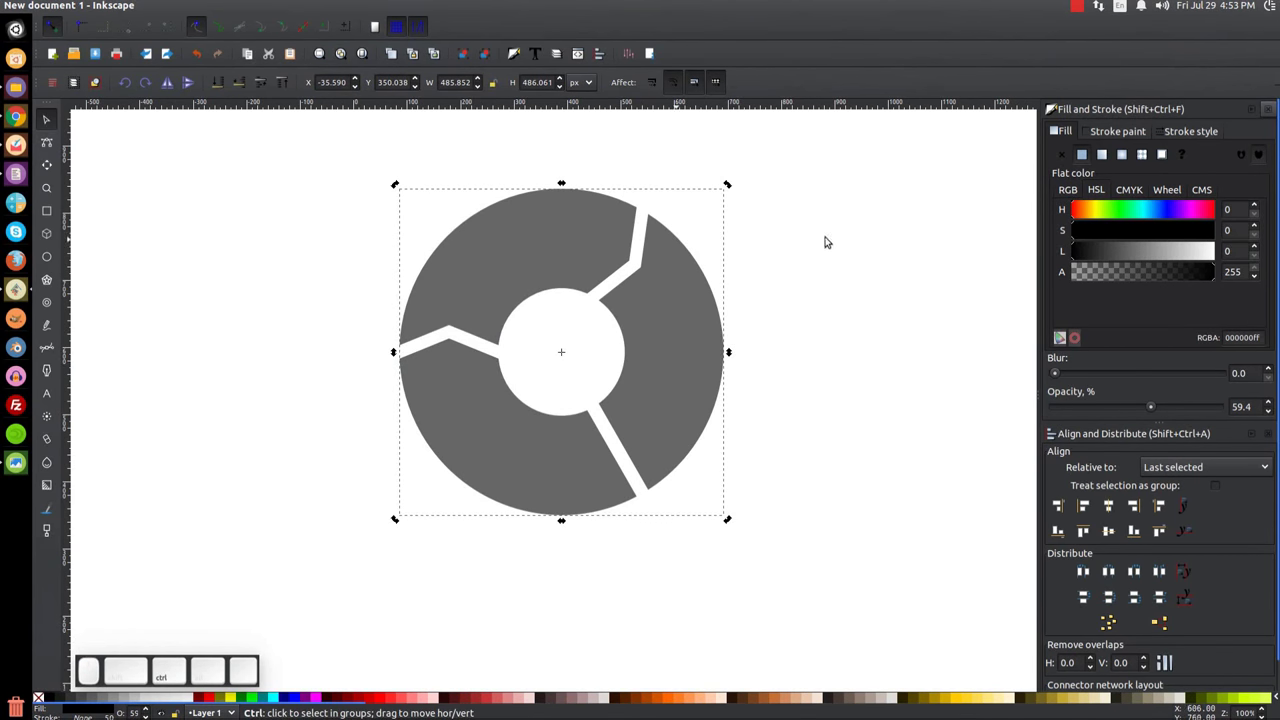
left_click_drag(727, 185, 590, 457)
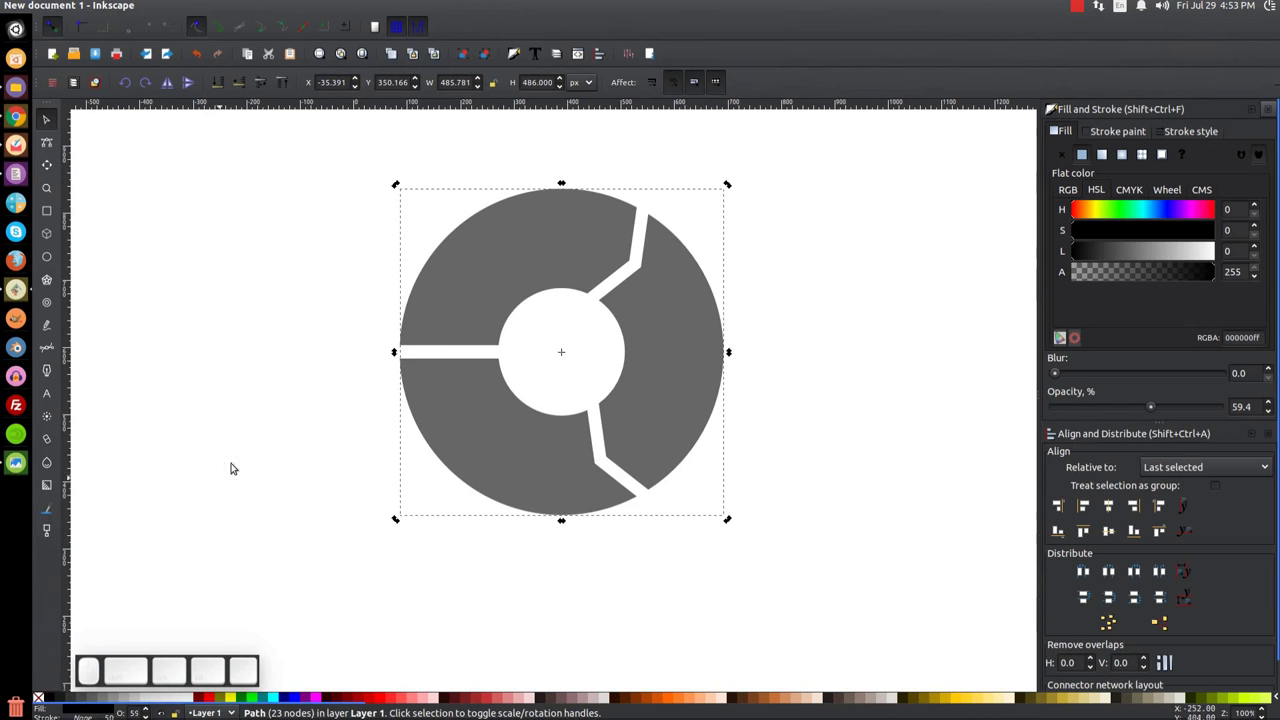
left_click(46, 145)
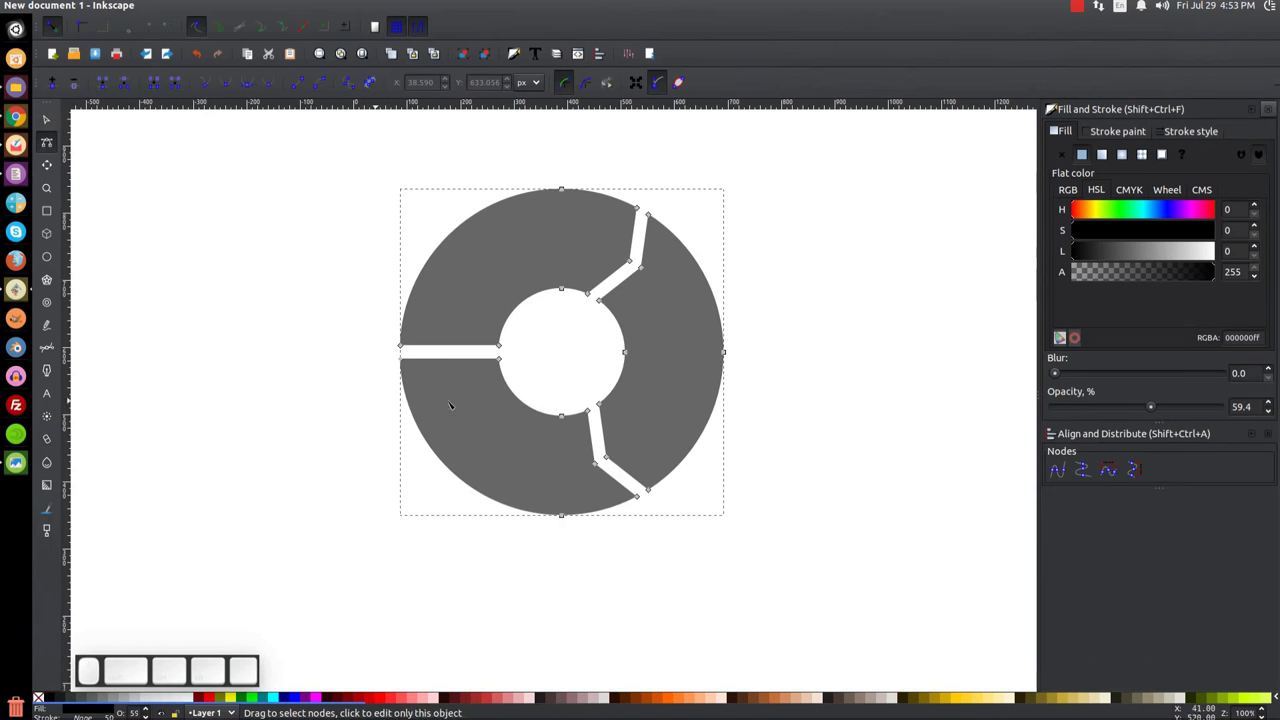
left_click_drag(351, 320, 520, 372)
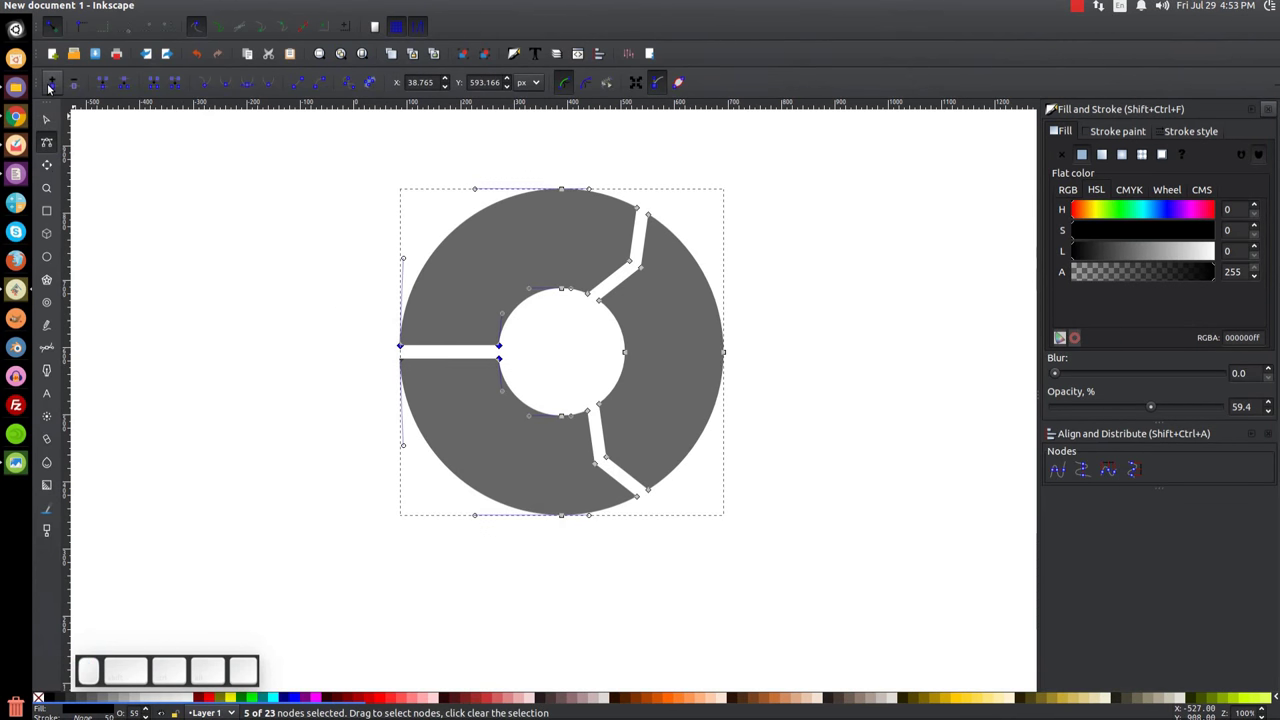
left_click(52, 84)
left_click_drag(442, 293, 467, 404)
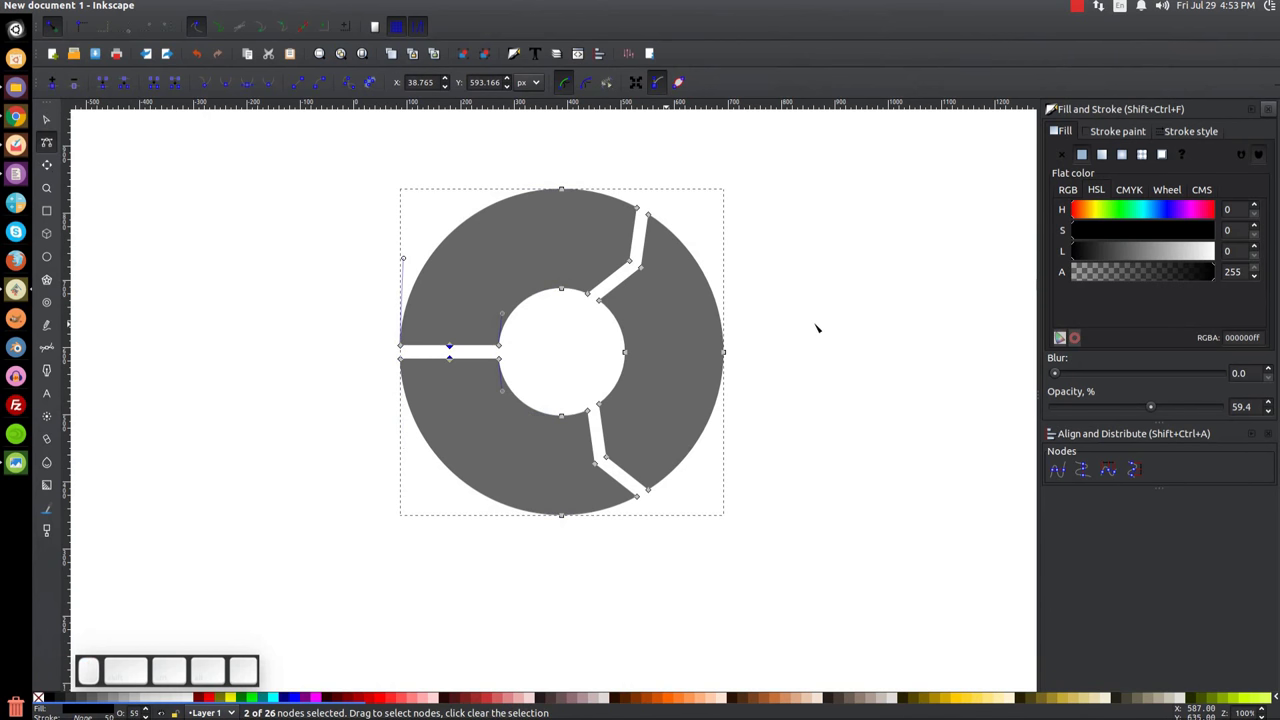
key("Up")
key("Up")
key("Up")
key("Up")
key("Up")
key("Up")
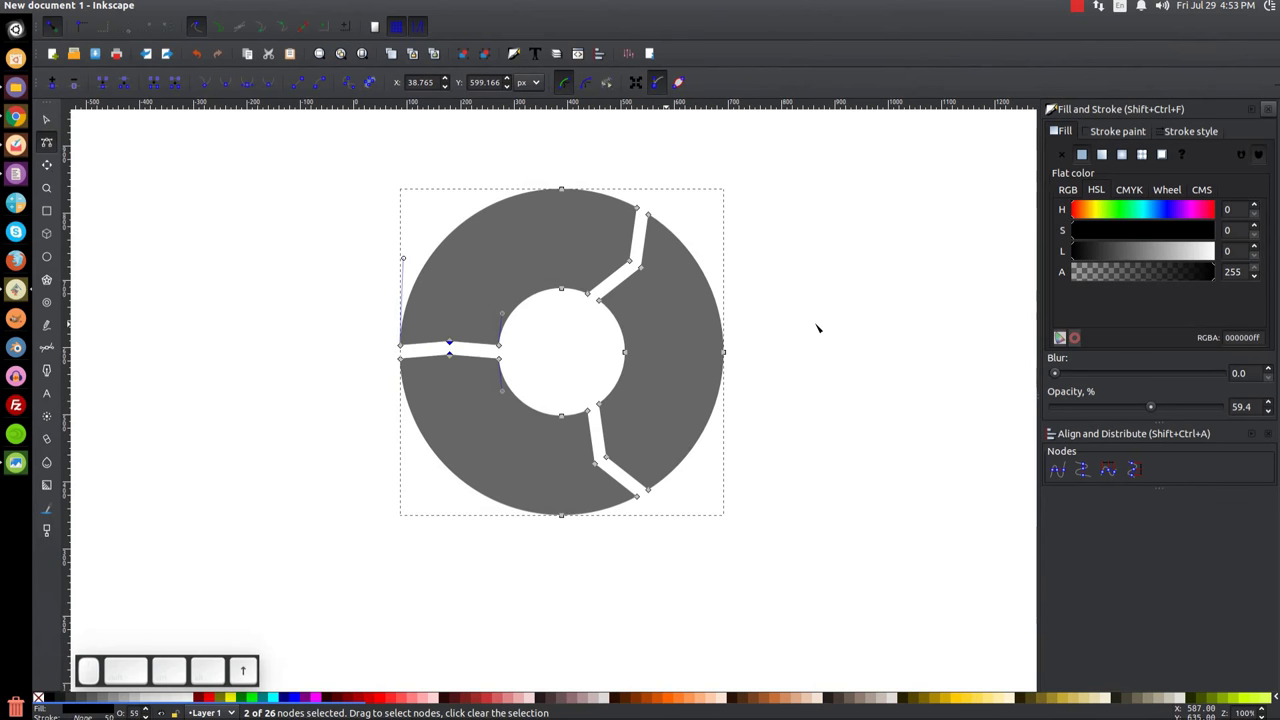
key("Up")
key("Up")
key("Up")
key("Up")
key("Up")
key("Up")
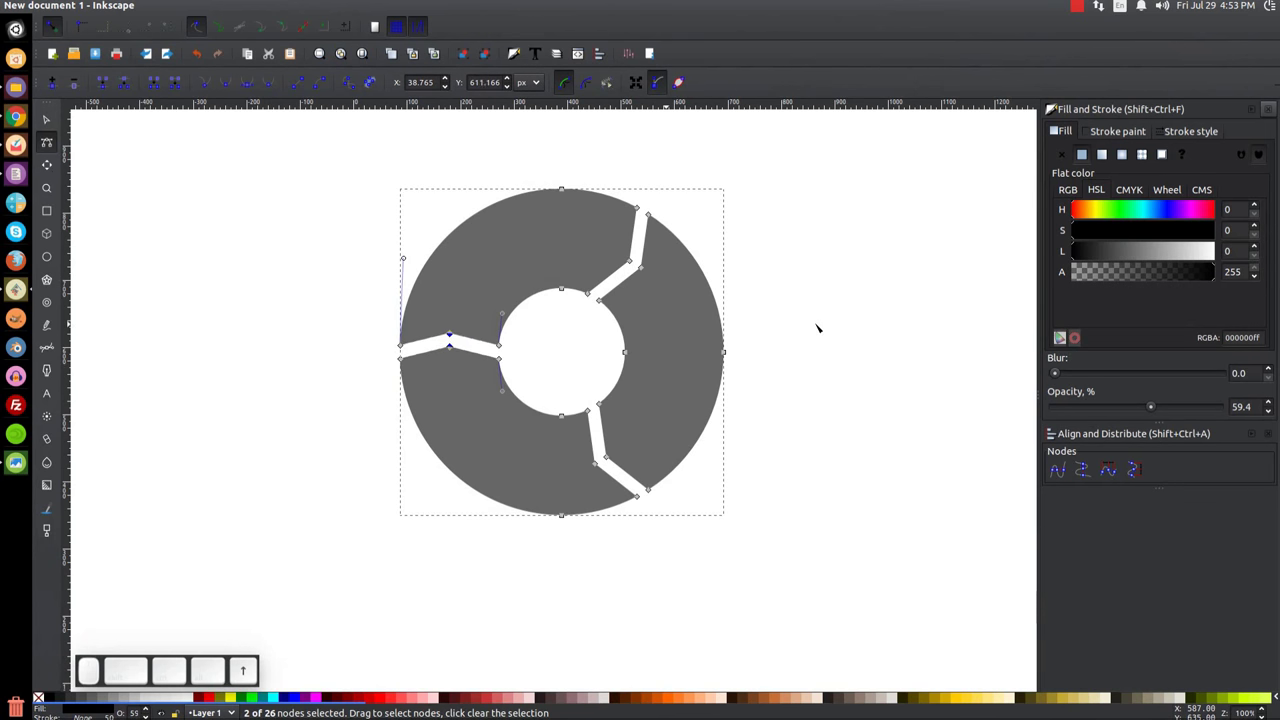
key("Up")
key("Up")
key("Up")
left_click(46, 118)
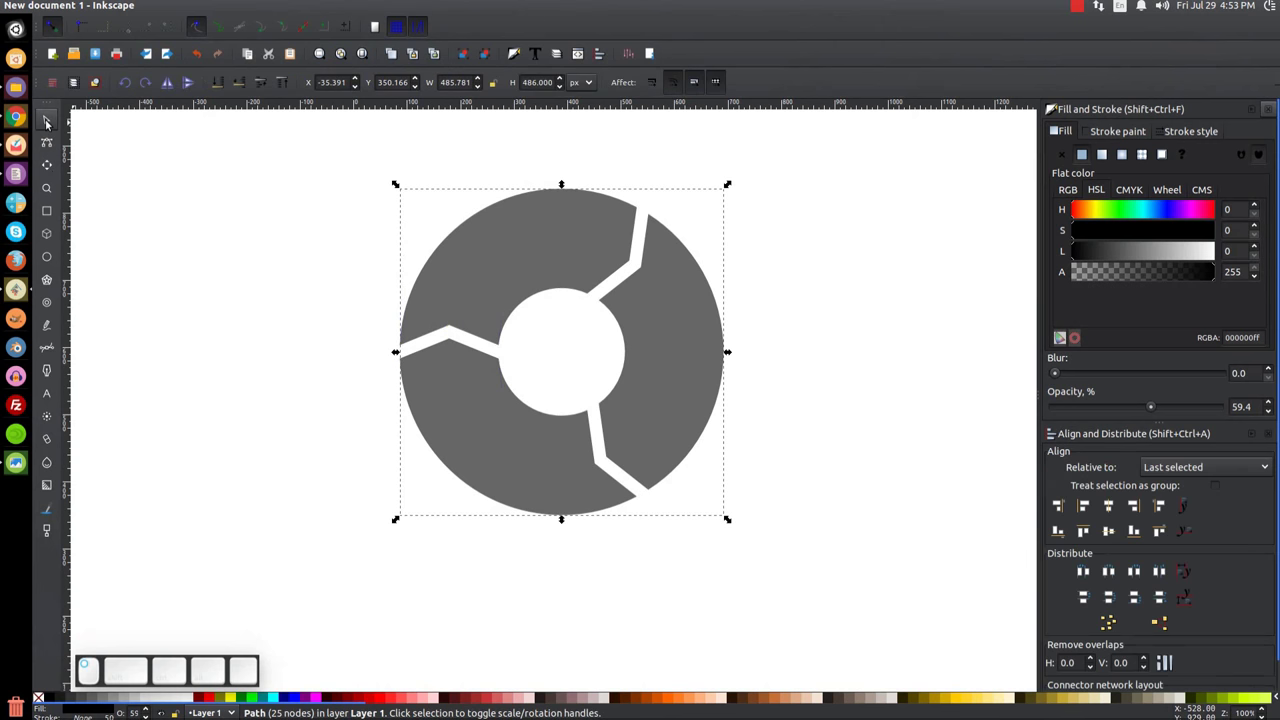
Step: Rotate the ring so one gap points straight up, as in the reference thumbnail
left_click(684, 312)
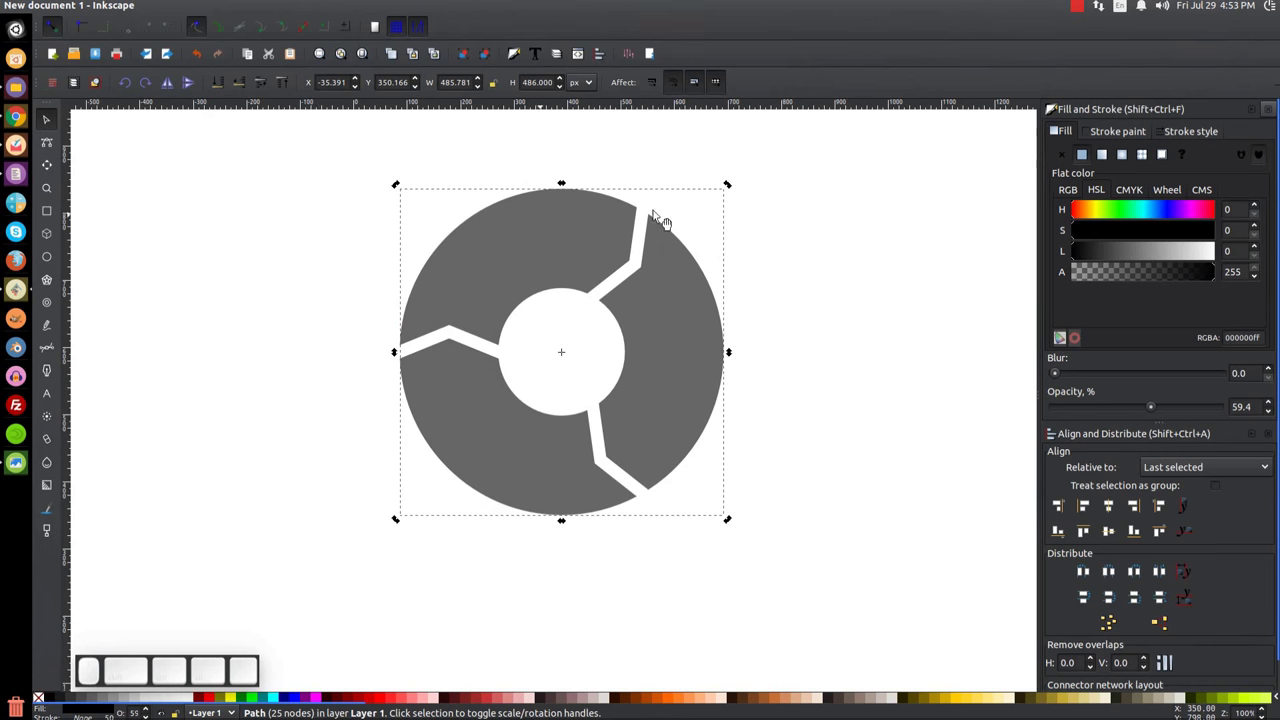
left_click(22, 462)
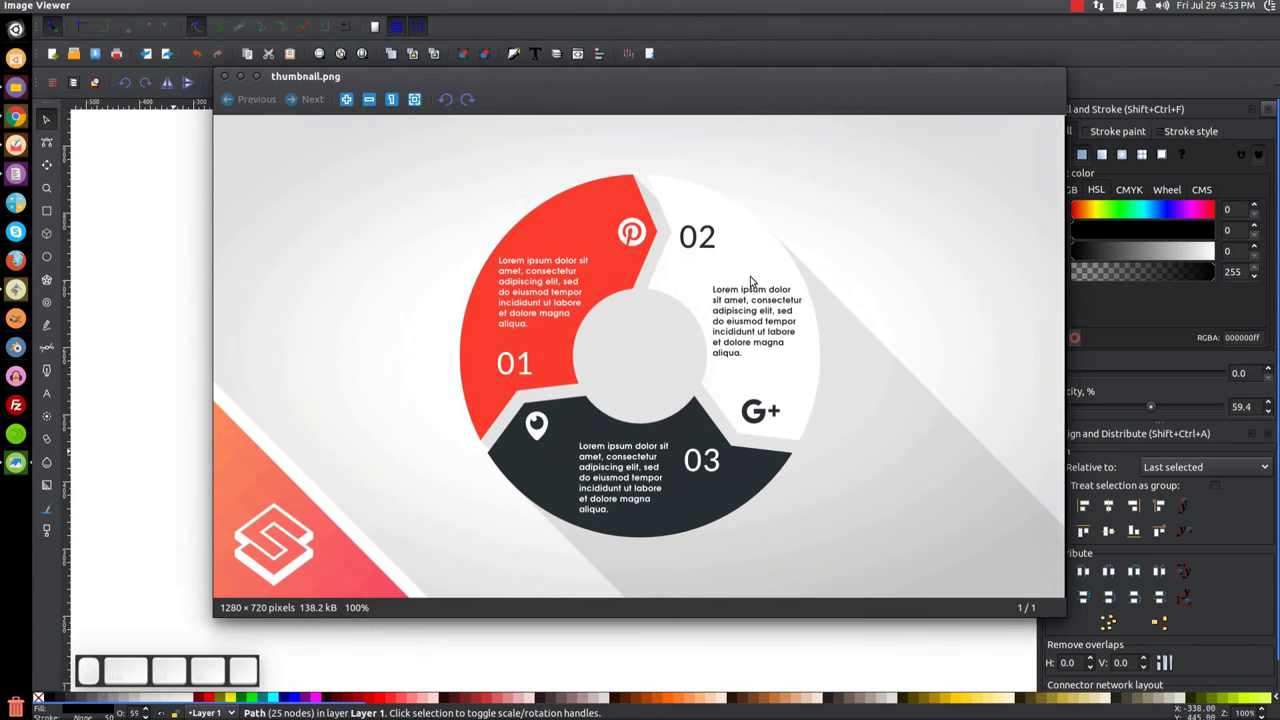
left_click(240, 77)
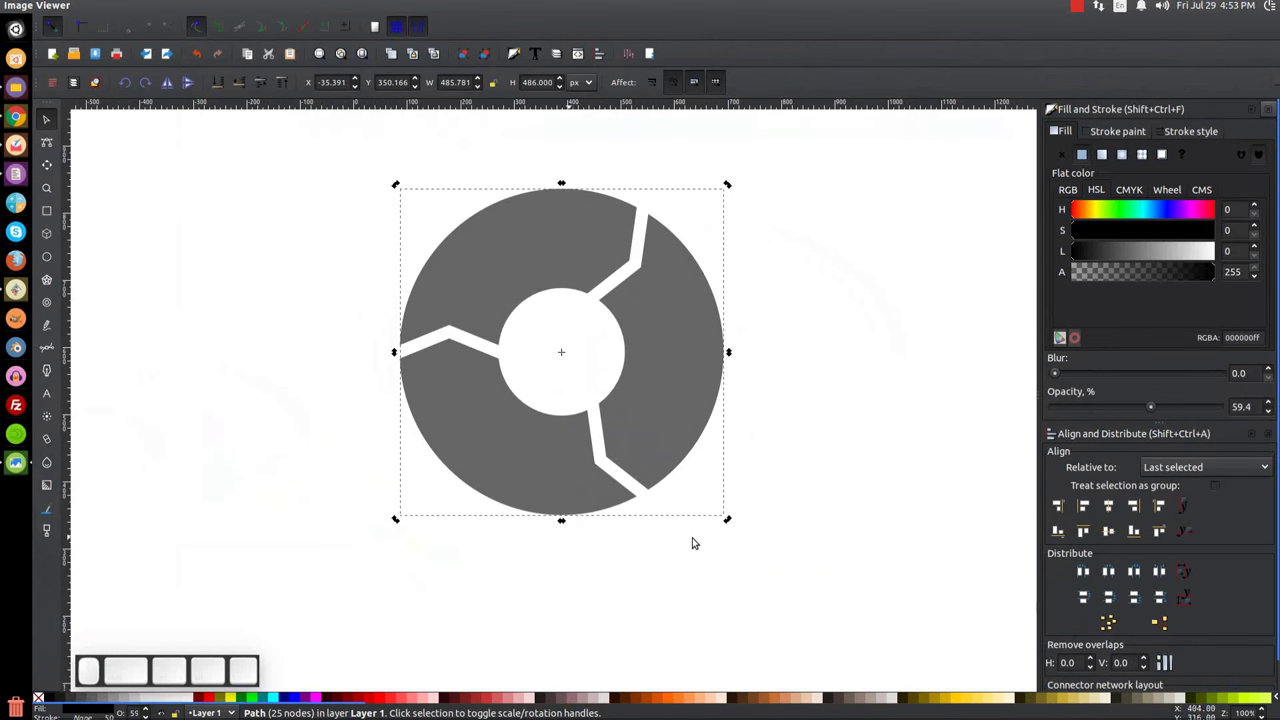
left_click_drag(728, 518, 790, 413)
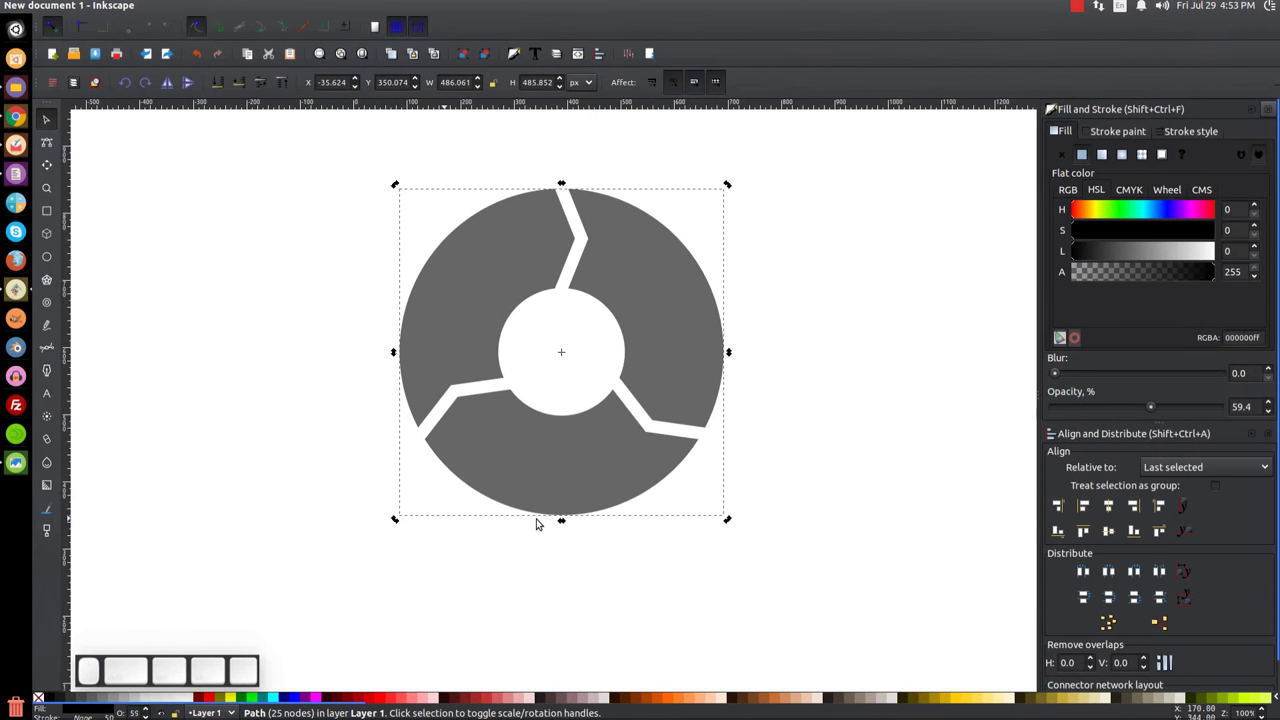
Step: Raise the ring's opacity to 100% so it becomes solid black, then recheck the reference
left_click_drag(1157, 404, 1225, 406)
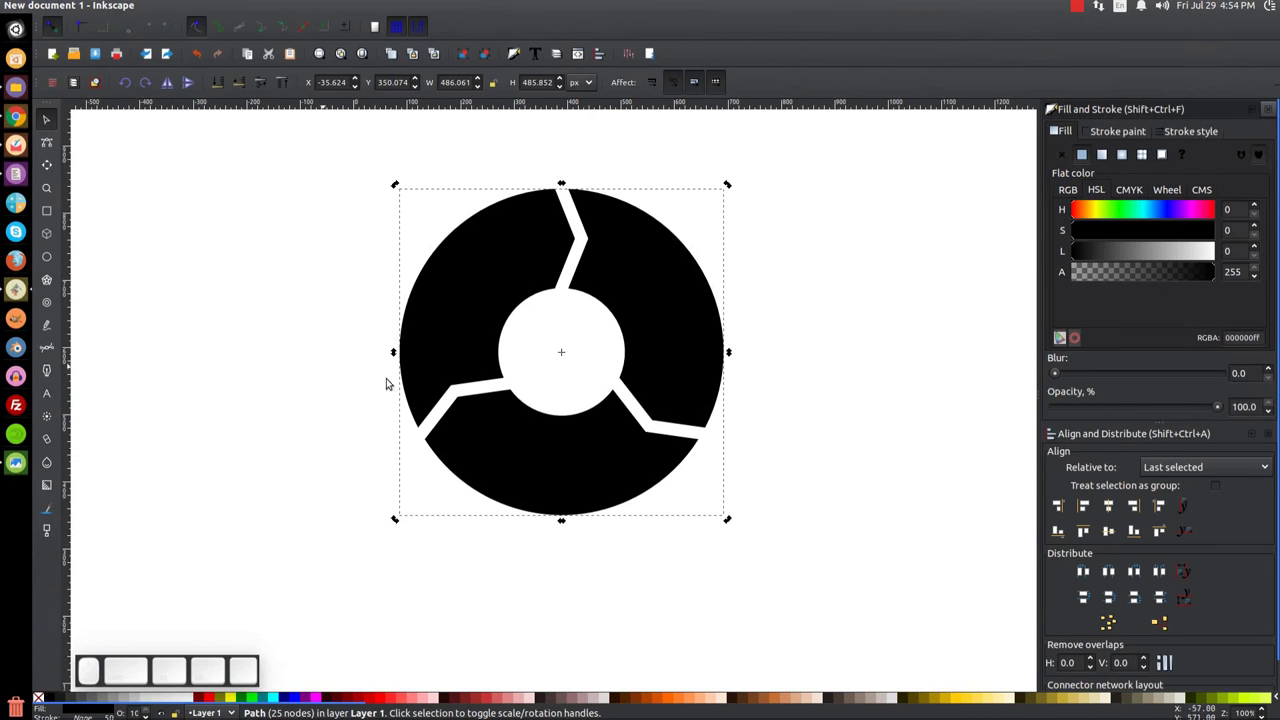
left_click(16, 462)
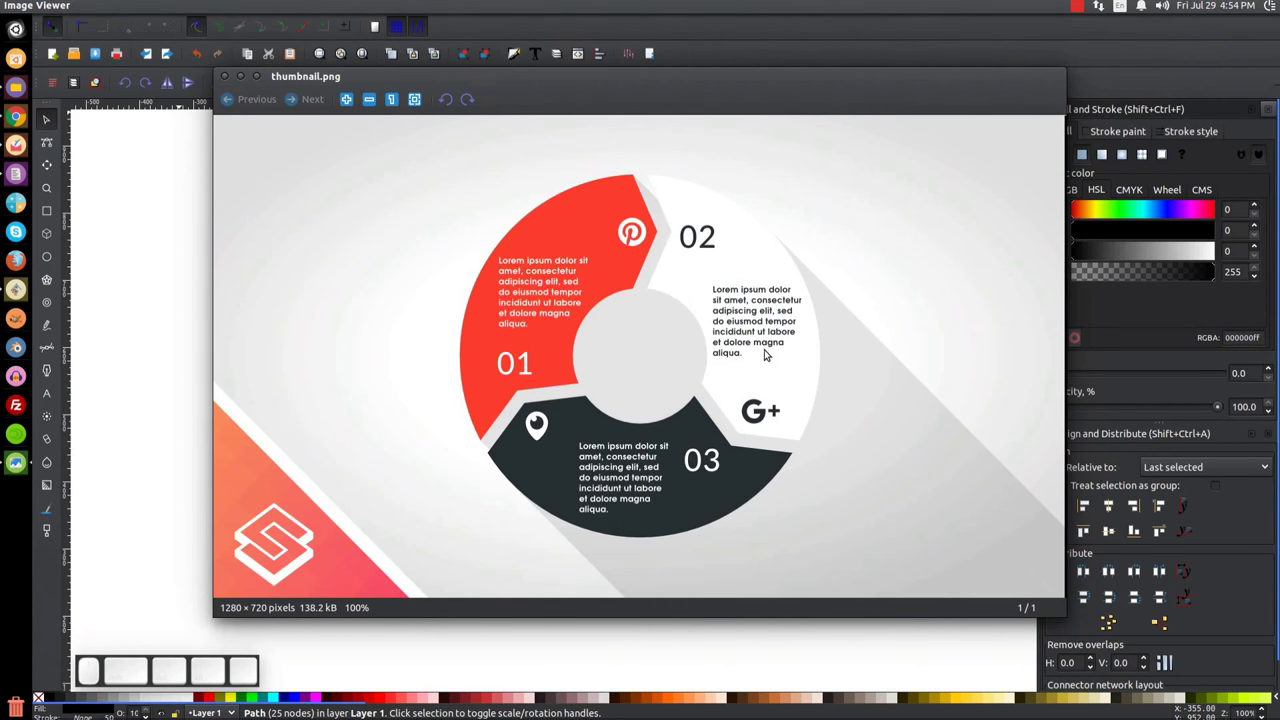
left_click(240, 77)
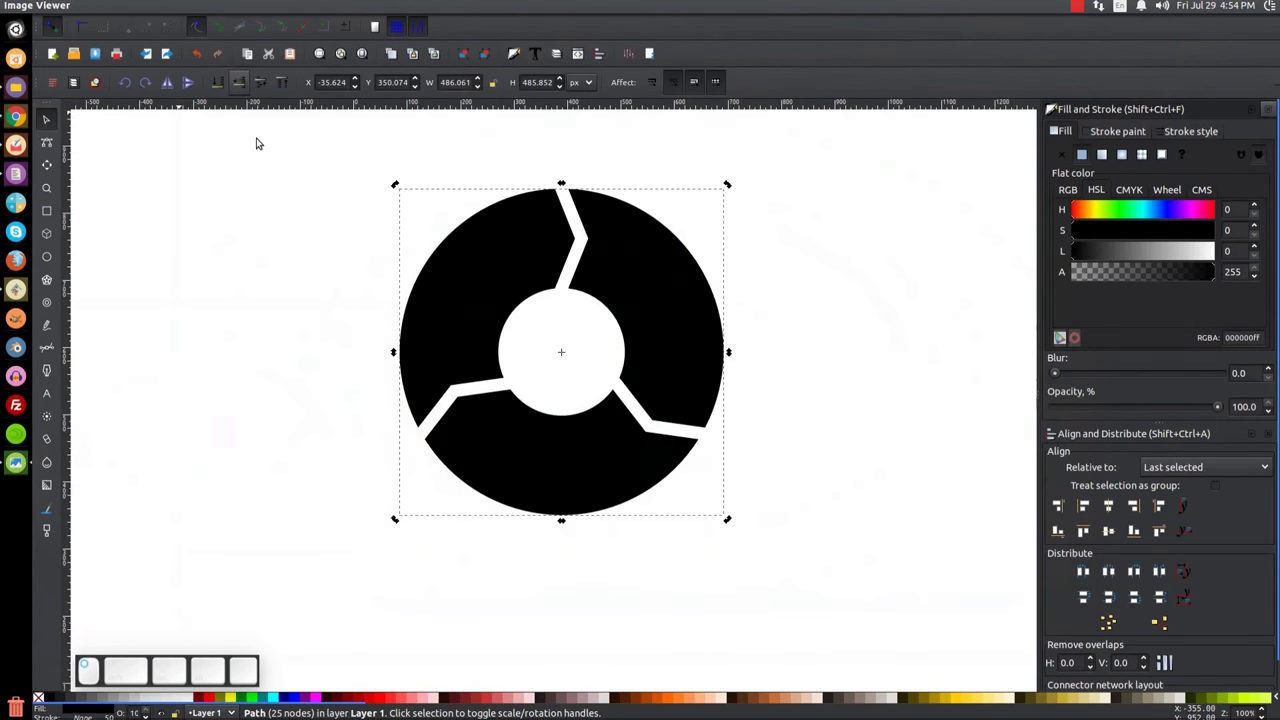
Step: Draw a large 725 × 622 px green rectangle and send it behind the ring
left_click(46, 211)
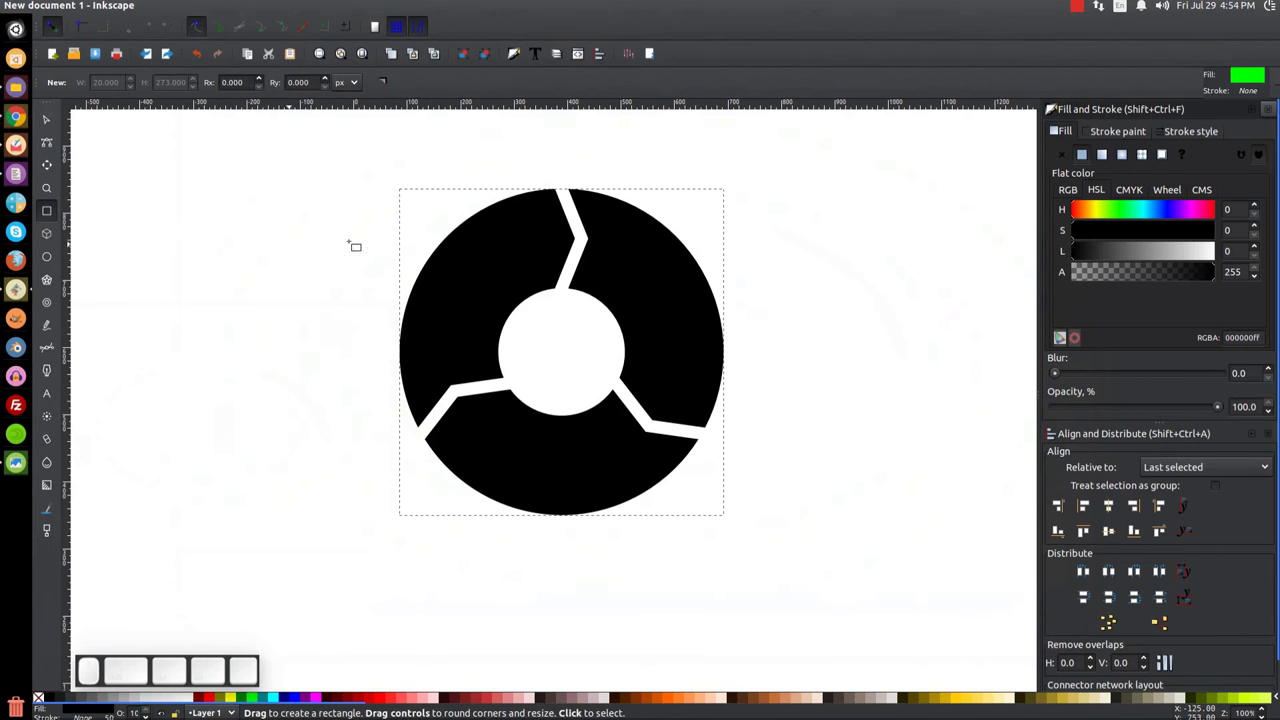
left_click_drag(305, 152, 787, 567)
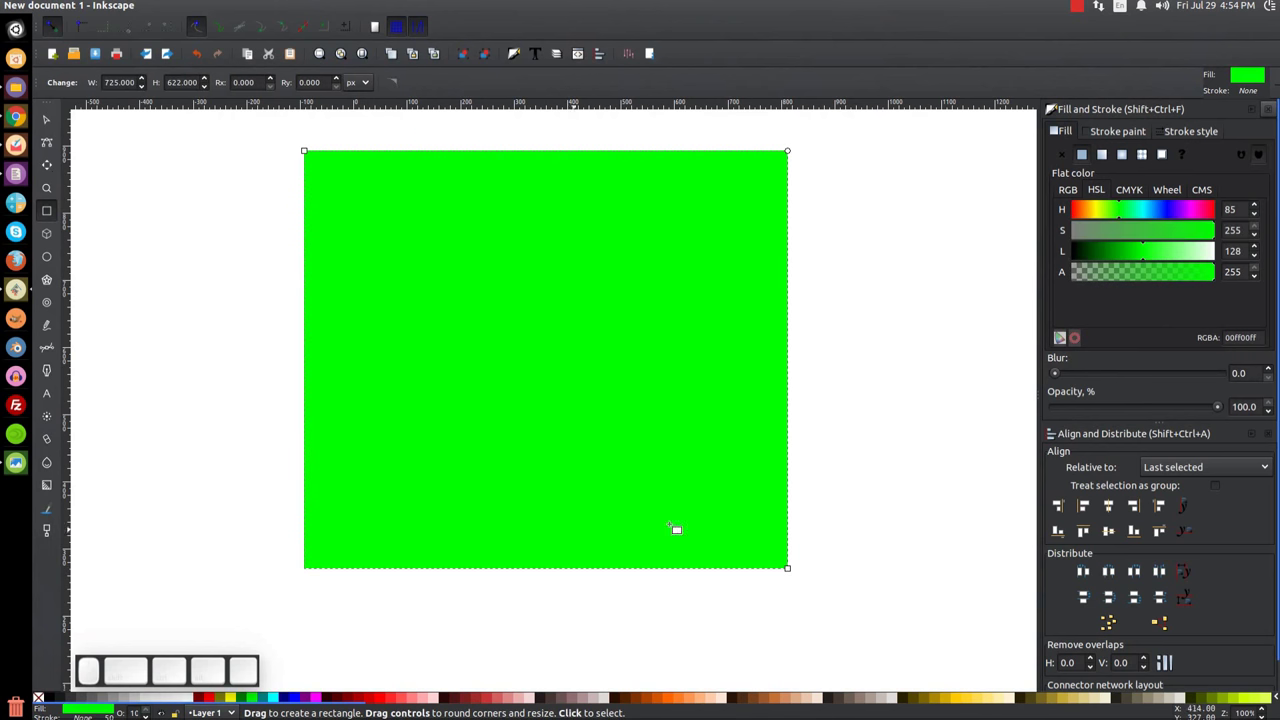
left_click(46, 119)
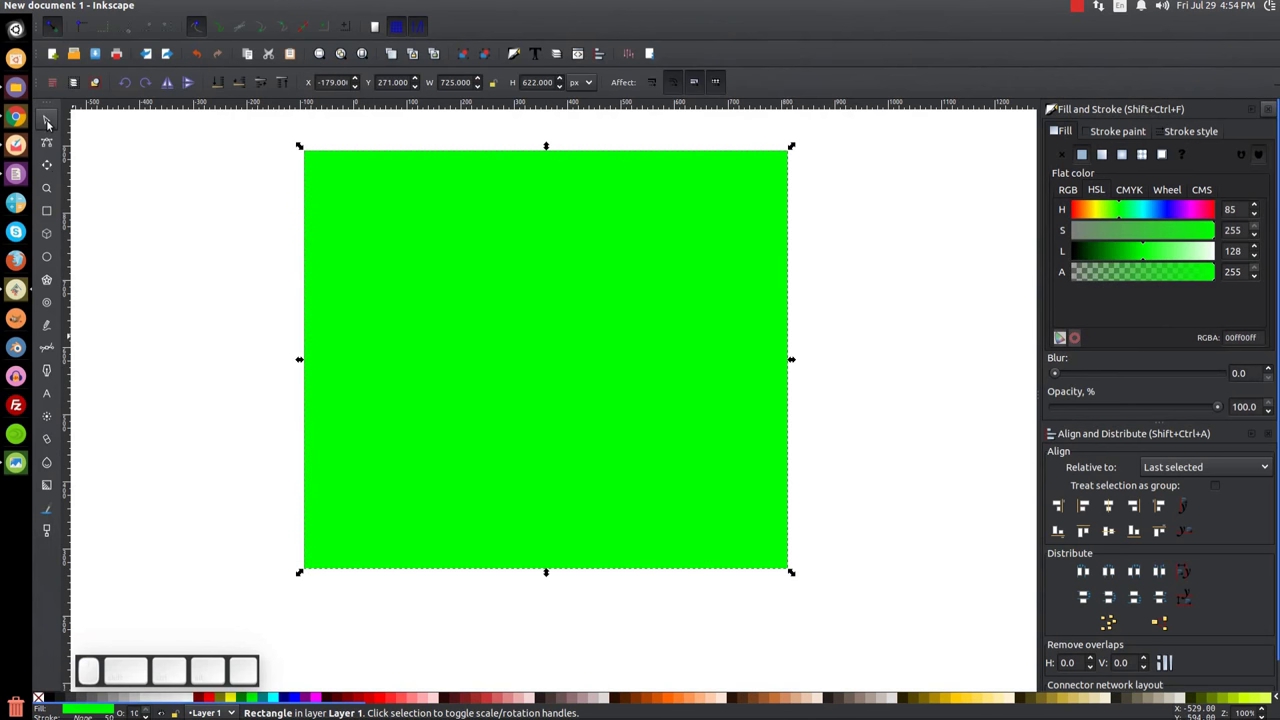
left_click(222, 86)
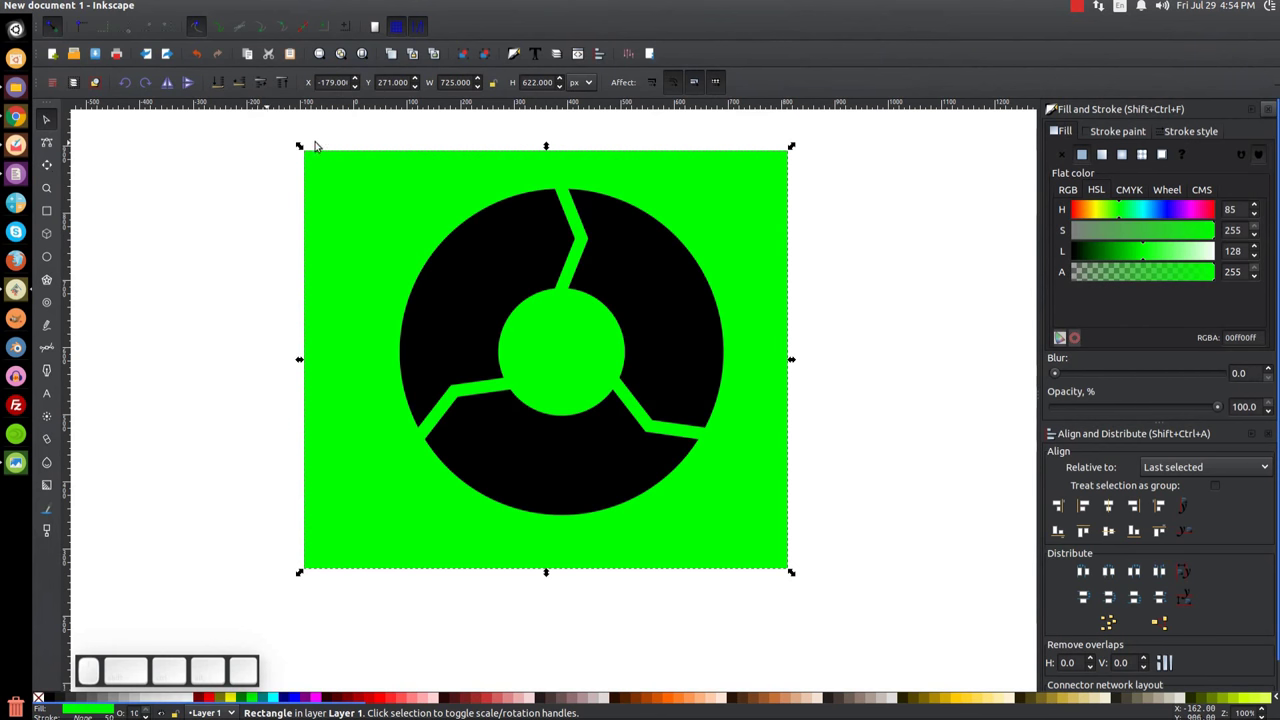
Step: Centre the rectangle and ring on each other horizontally and vertically
left_click(494, 253, "shift")
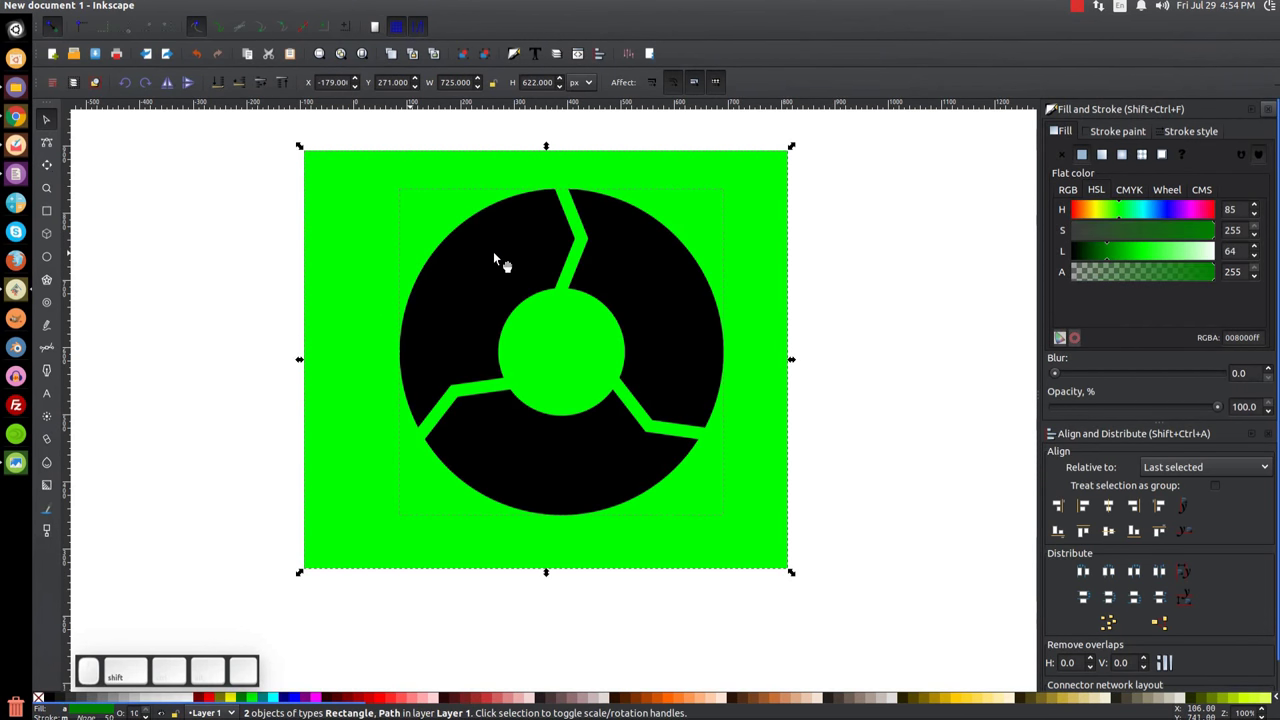
left_click(1110, 508)
left_click(1110, 532)
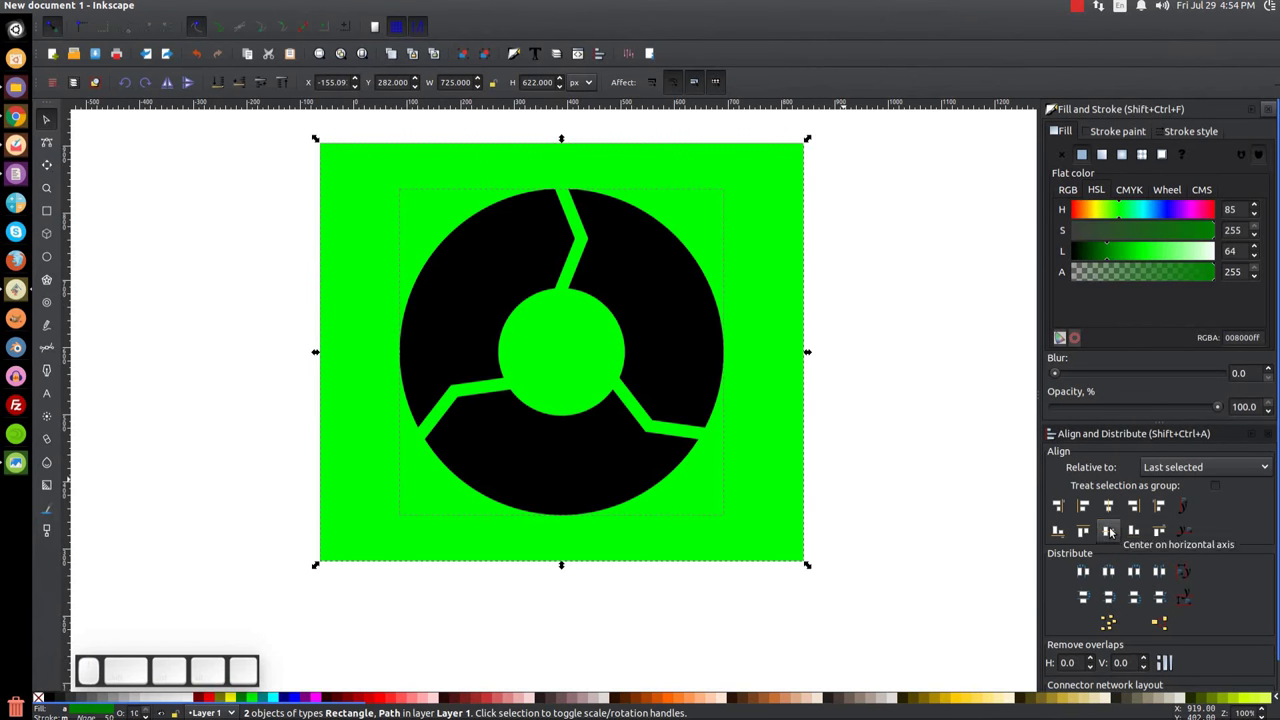
left_click(975, 286)
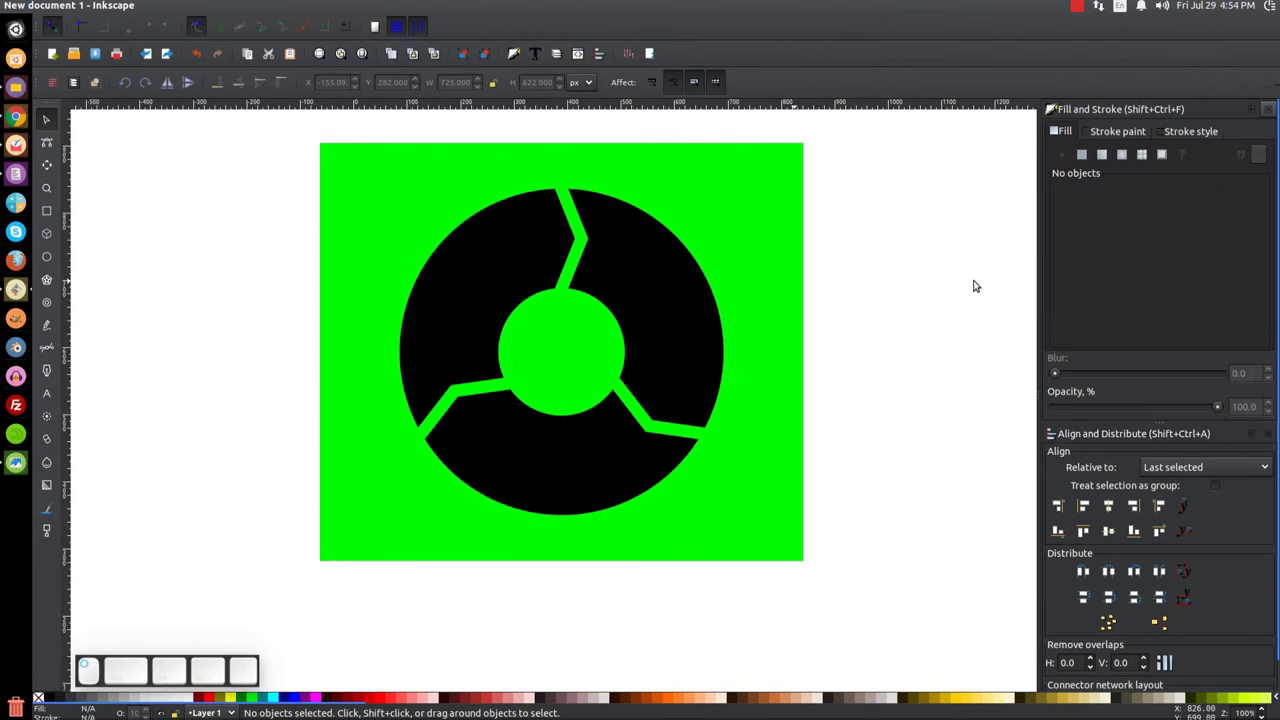
Step: Fill the background rectangle light grey (#cccccc) and switch it to a radial gradient
left_click(778, 199)
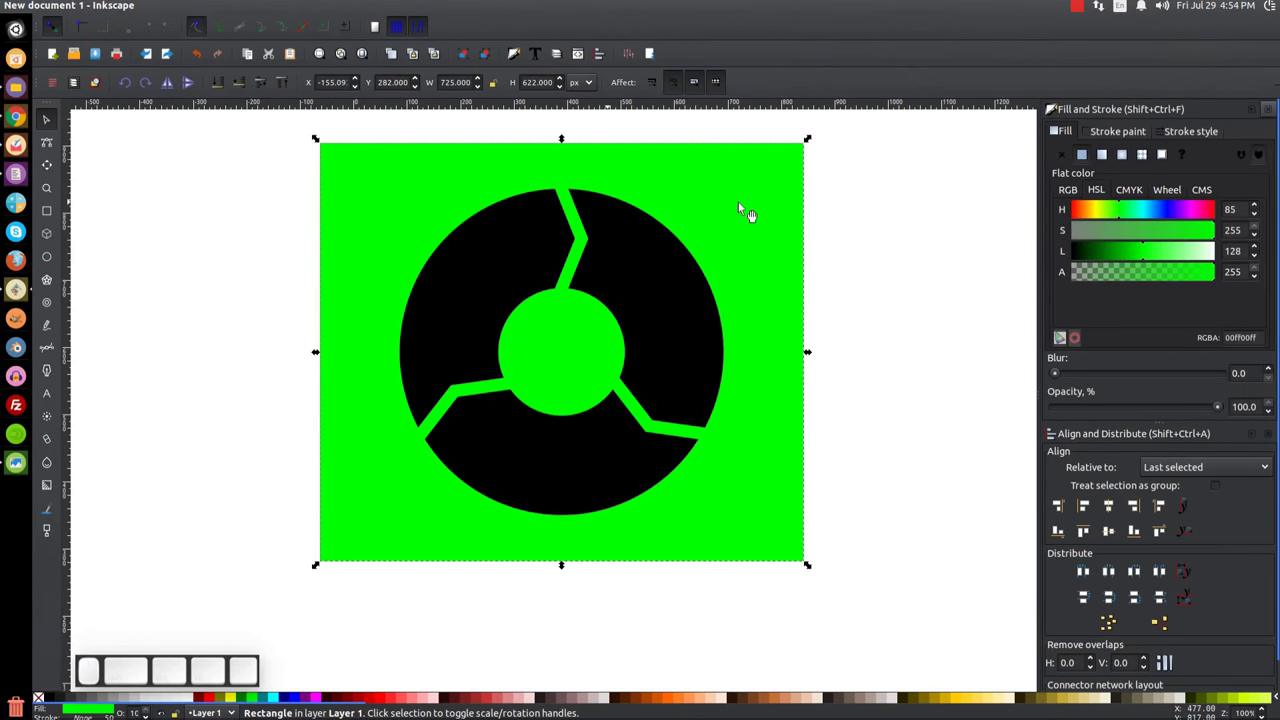
left_click(135, 701)
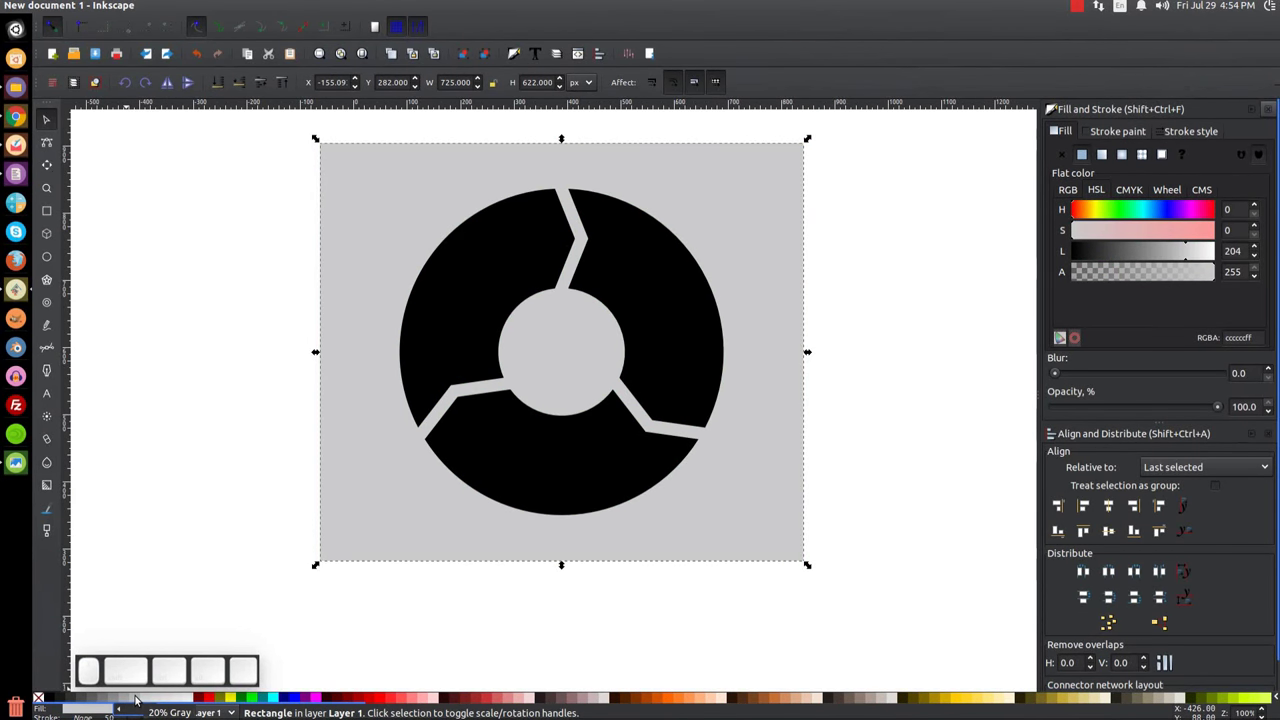
left_click(1123, 155)
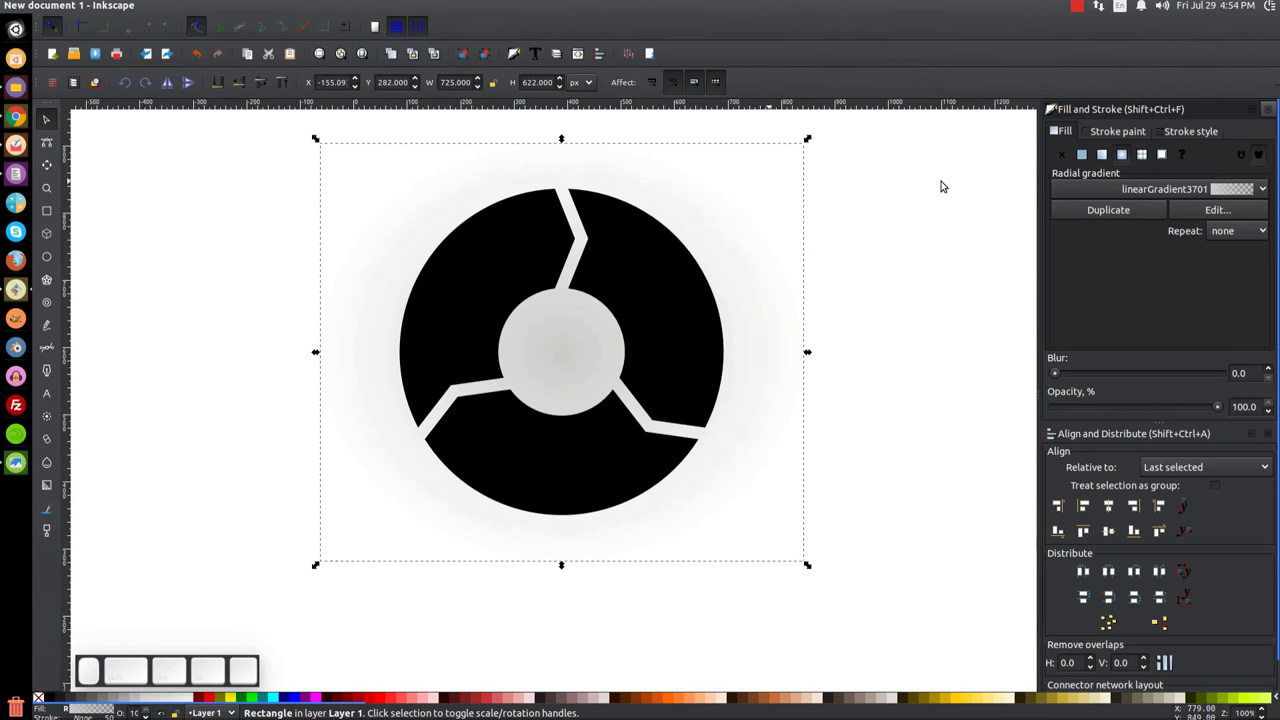
Step: Make the gradient's outer stop fully opaque and add a middle stop
key("g")
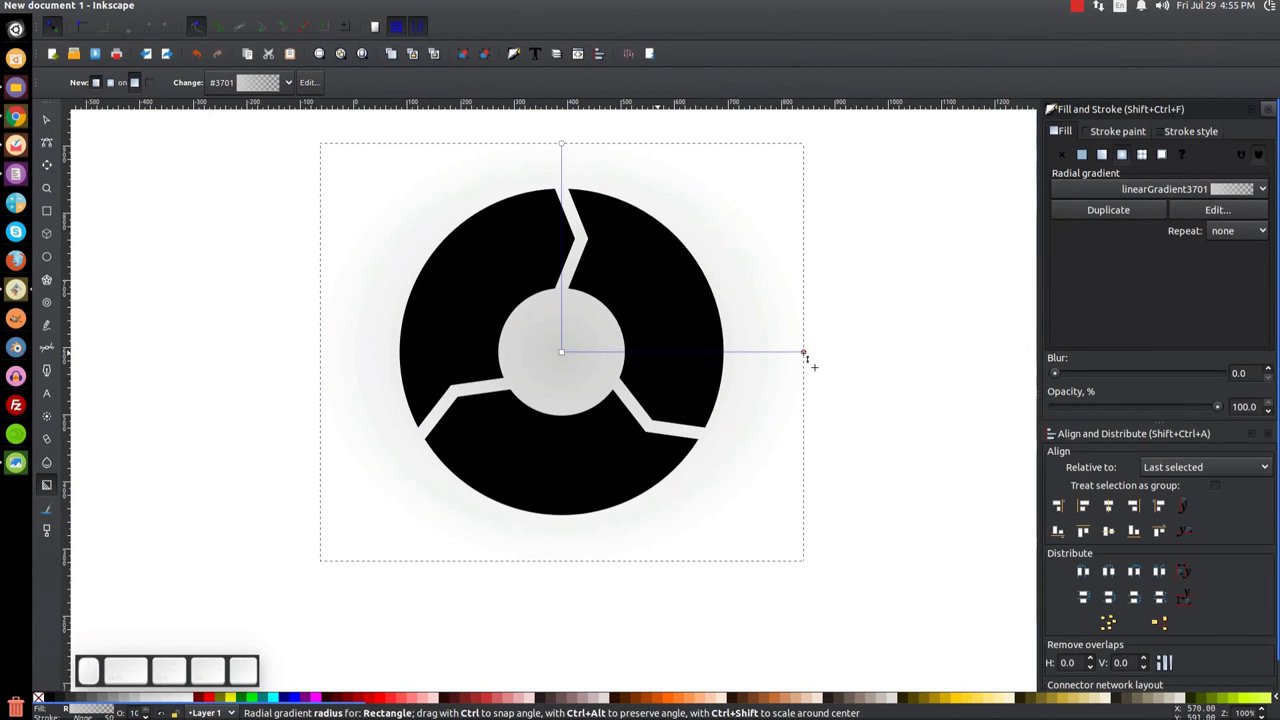
left_click(804, 353)
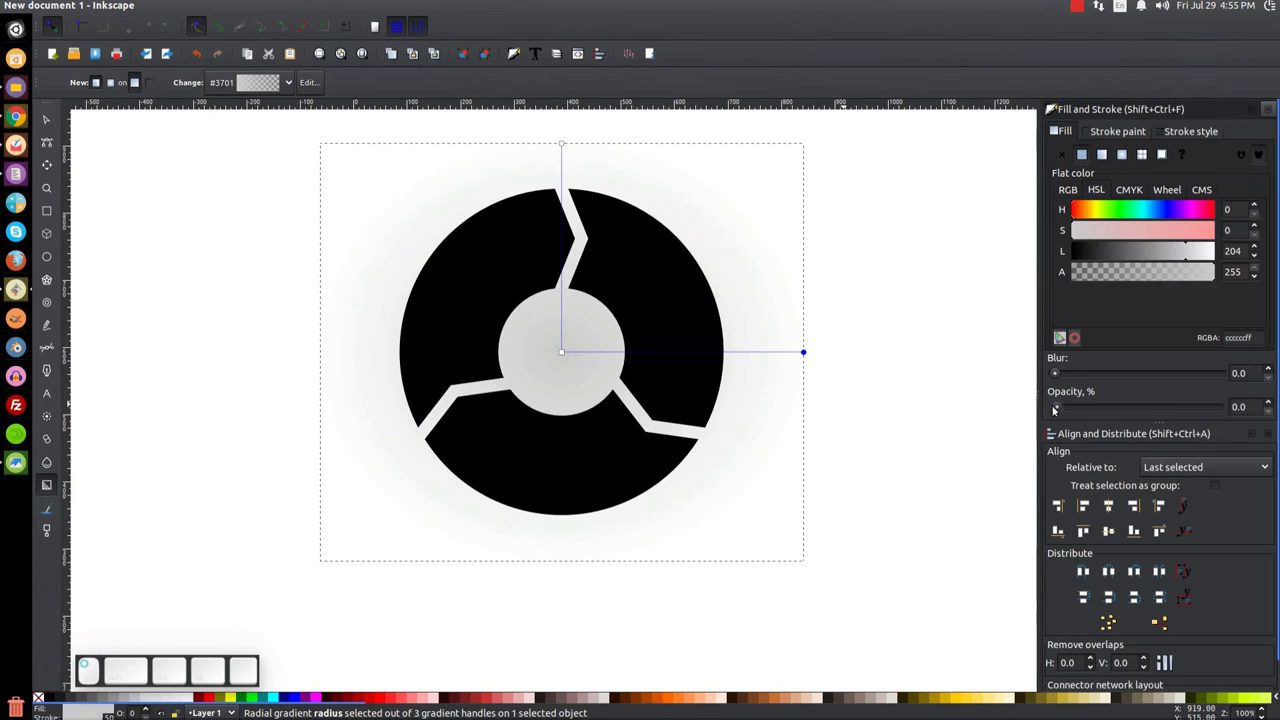
left_click(1270, 404)
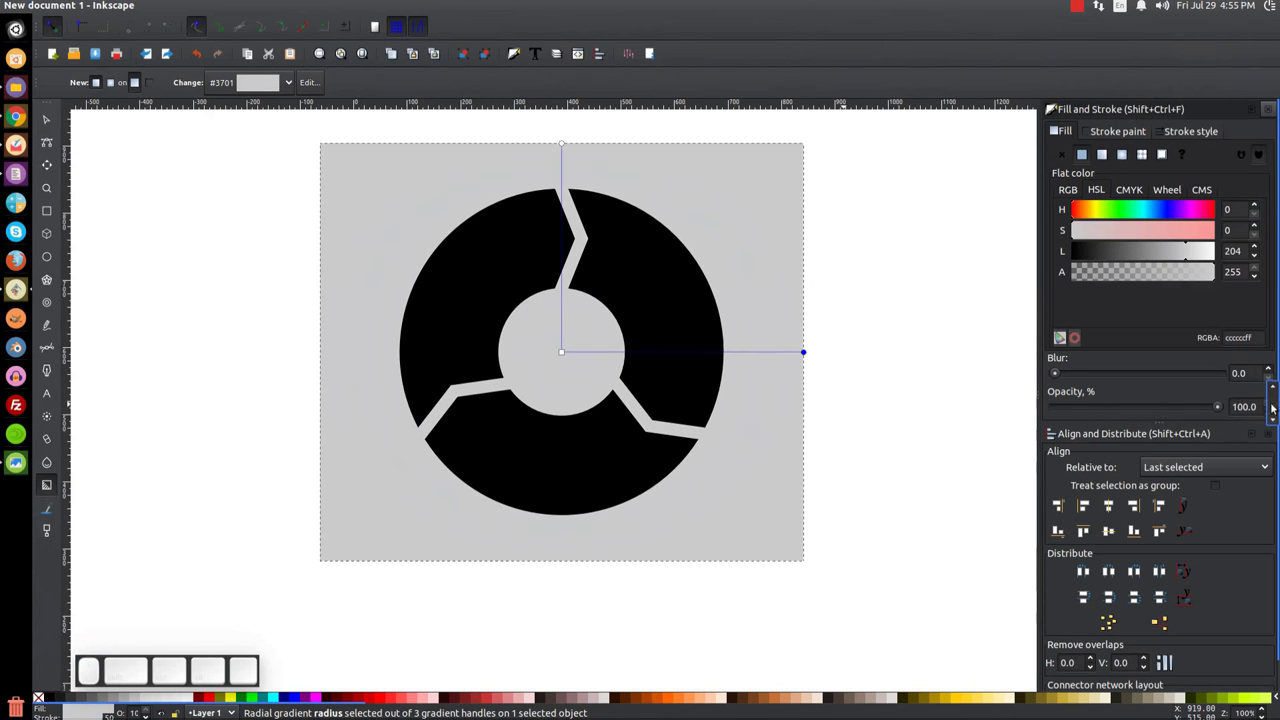
left_click(757, 363)
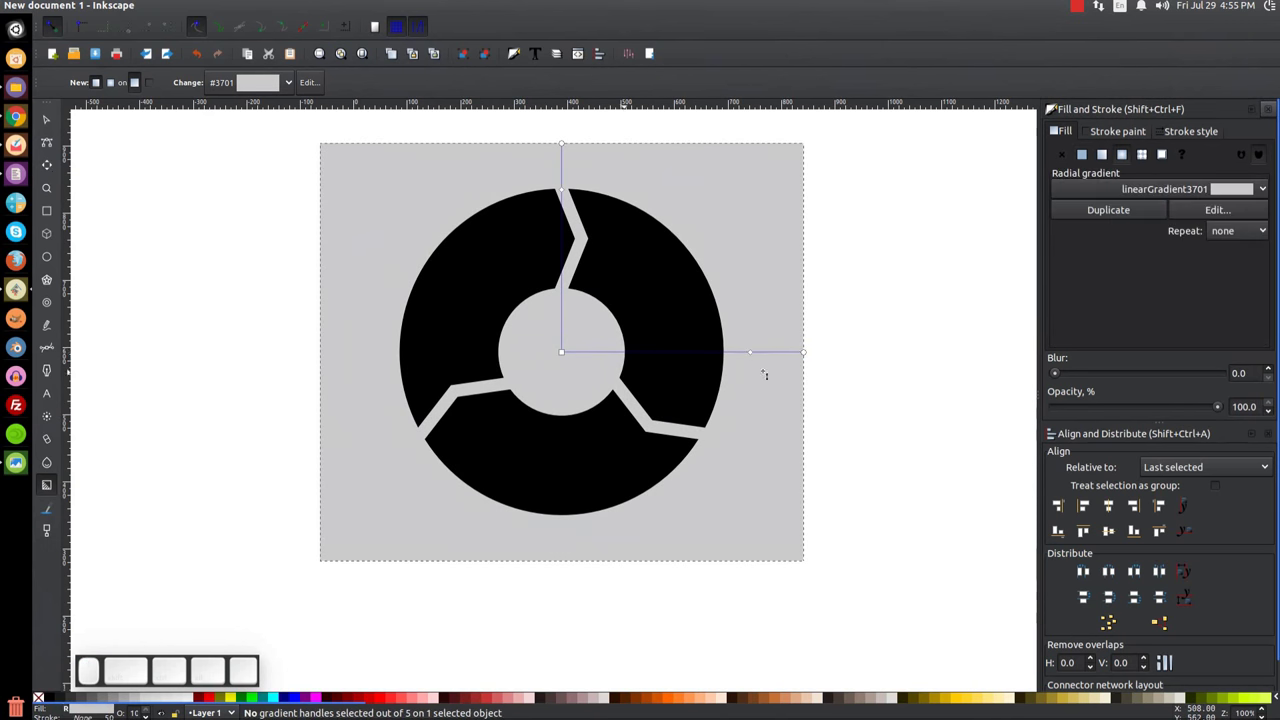
left_click(751, 354)
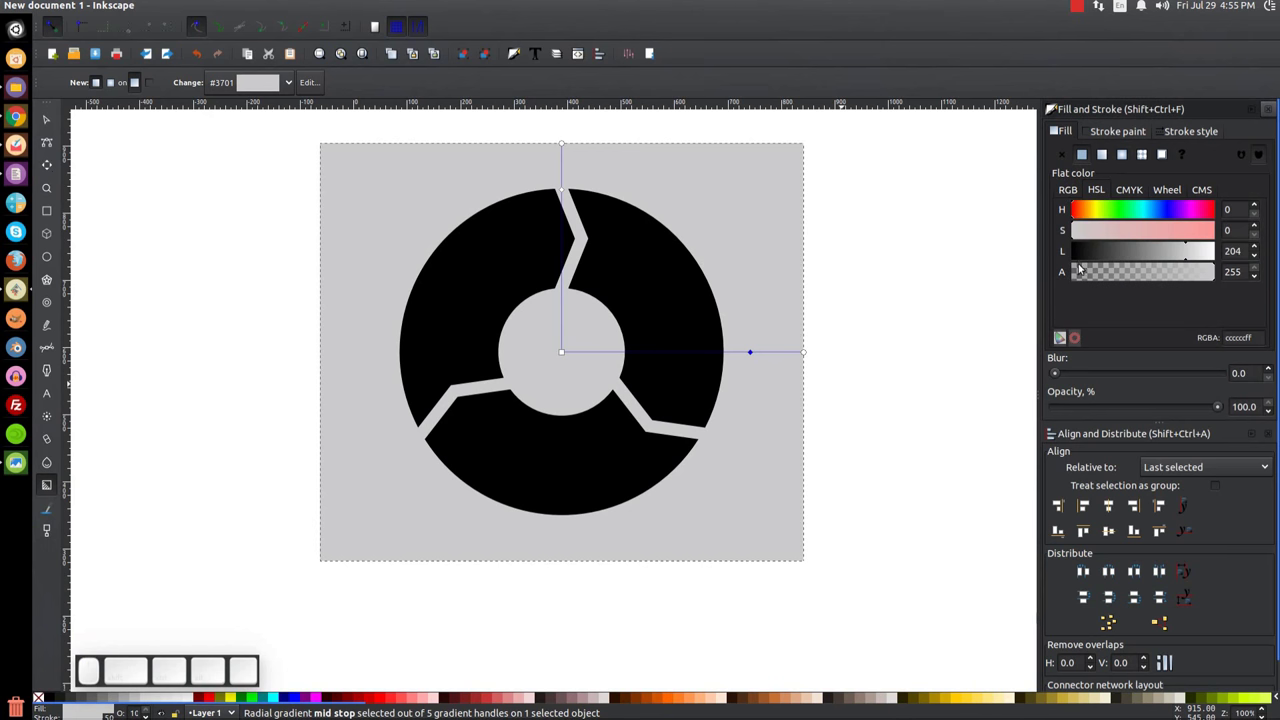
Step: Set the middle and centre gradient stops to white and pull the middle stop inward
left_click_drag(1198, 256, 1274, 250)
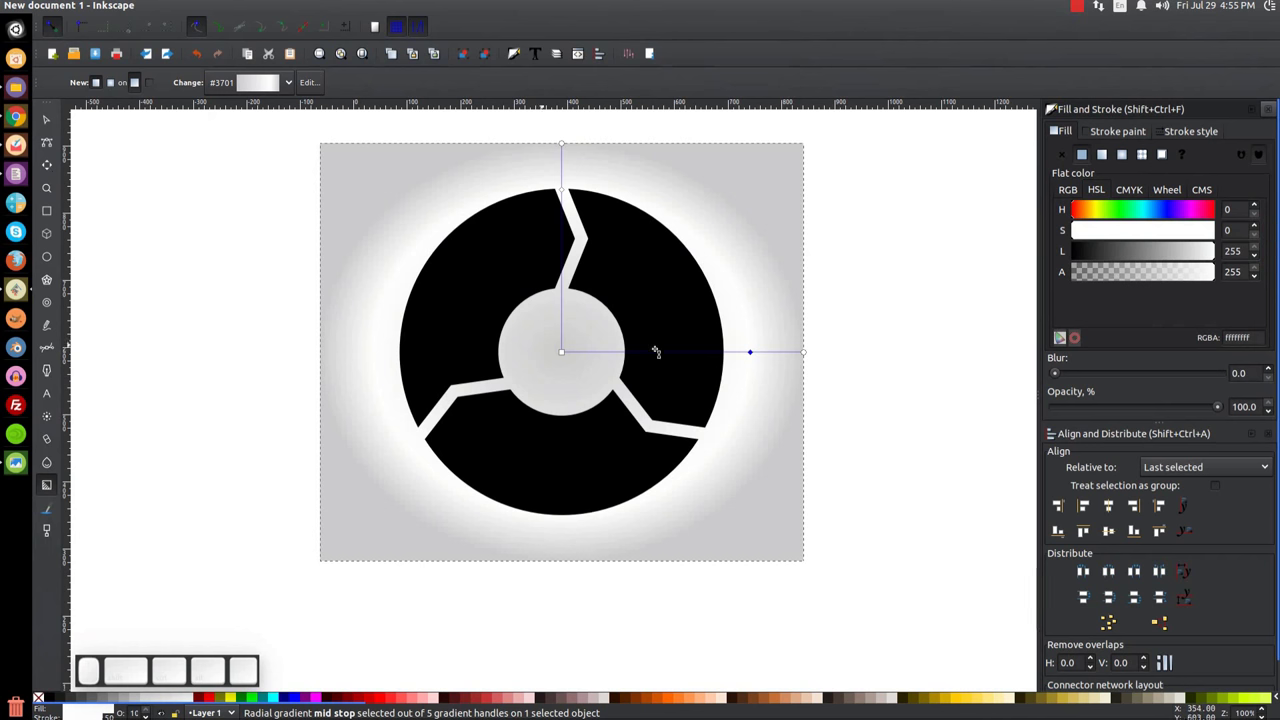
left_click(561, 353)
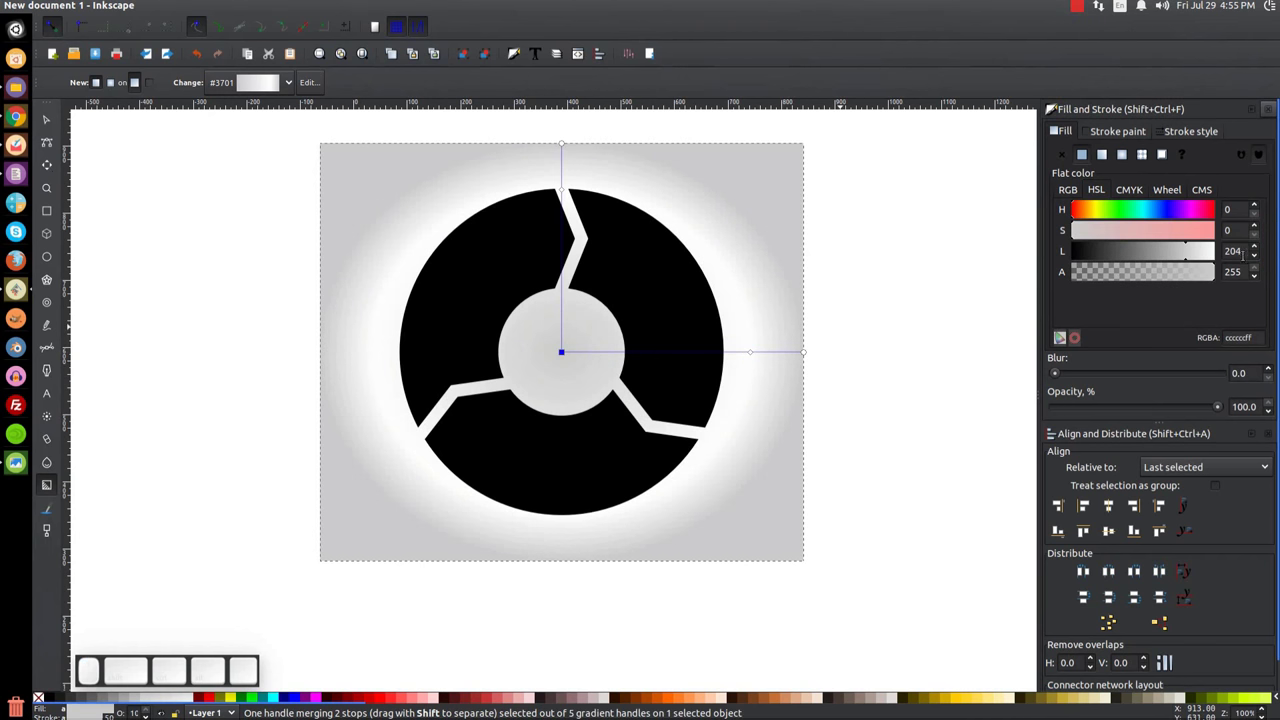
left_click_drag(1185, 254, 1278, 242)
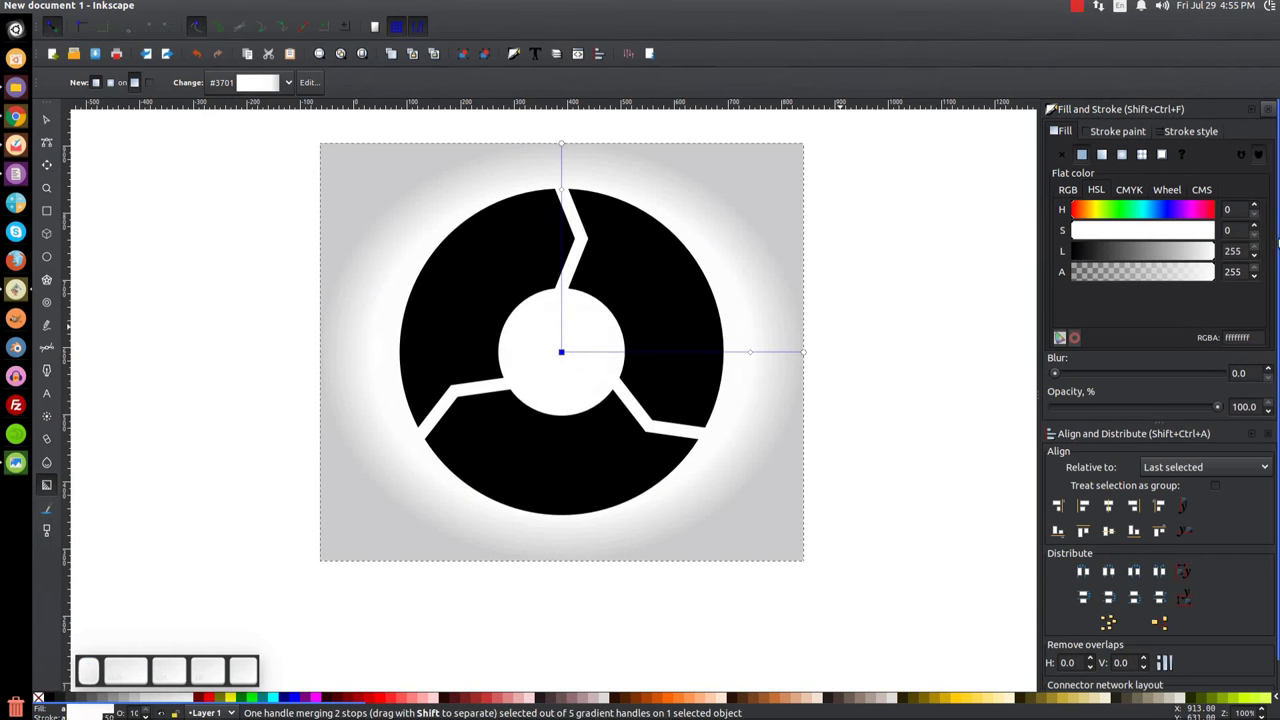
mouse_move(752, 356)
left_mouse_down()
mouse_move(700, 363)
mouse_move(776, 356)
left_mouse_up()
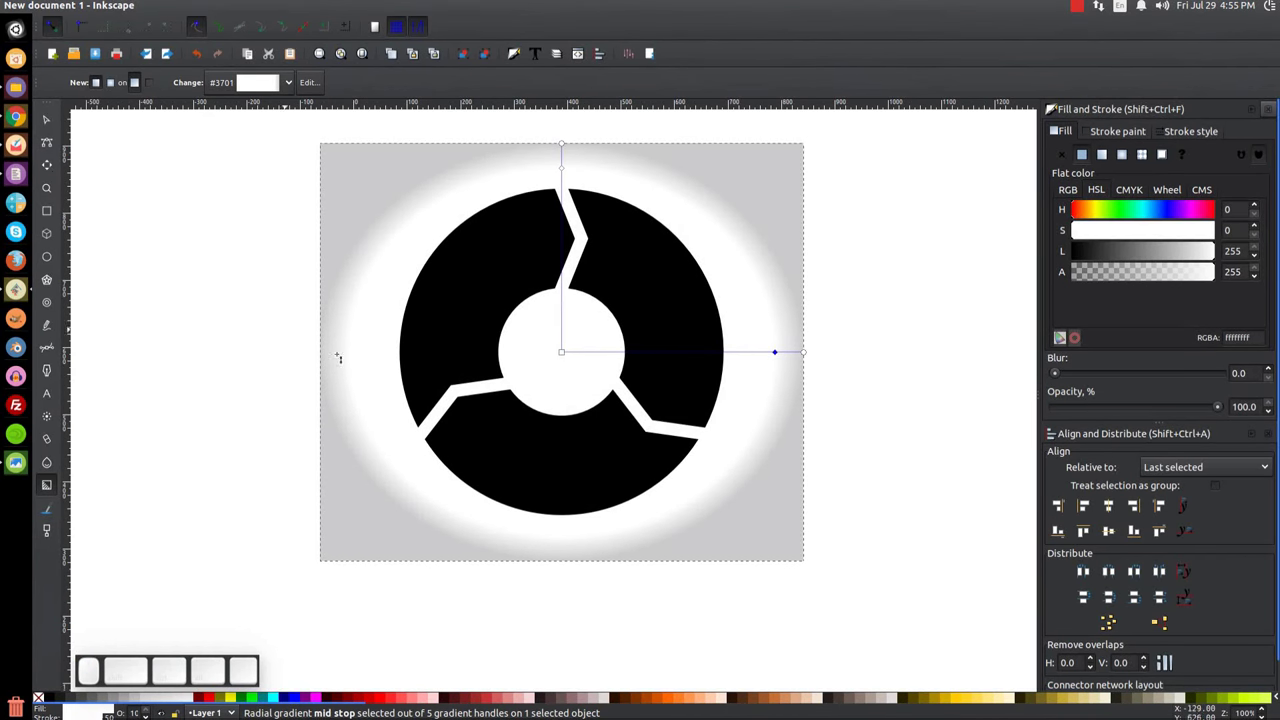
left_click_drag(776, 356, 709, 356)
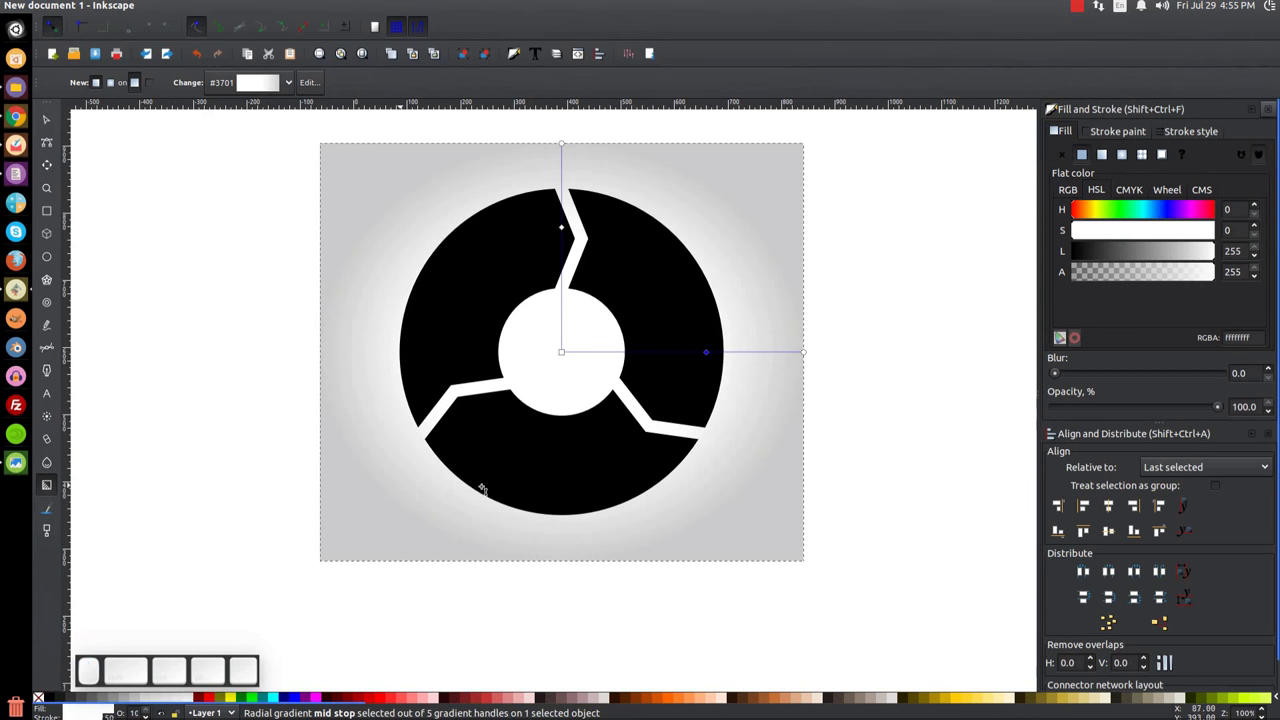
left_click(46, 119)
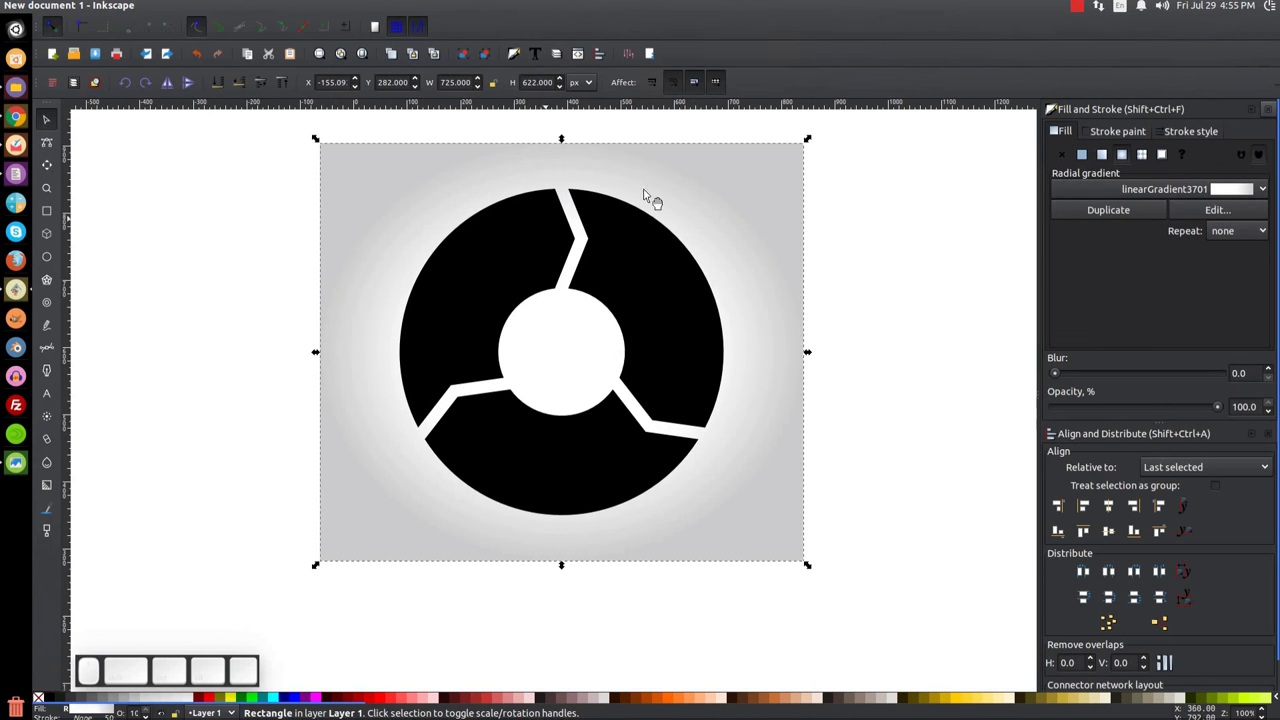
Step: Select the black ring and use Path > Break Apart on it
left_click(638, 256)
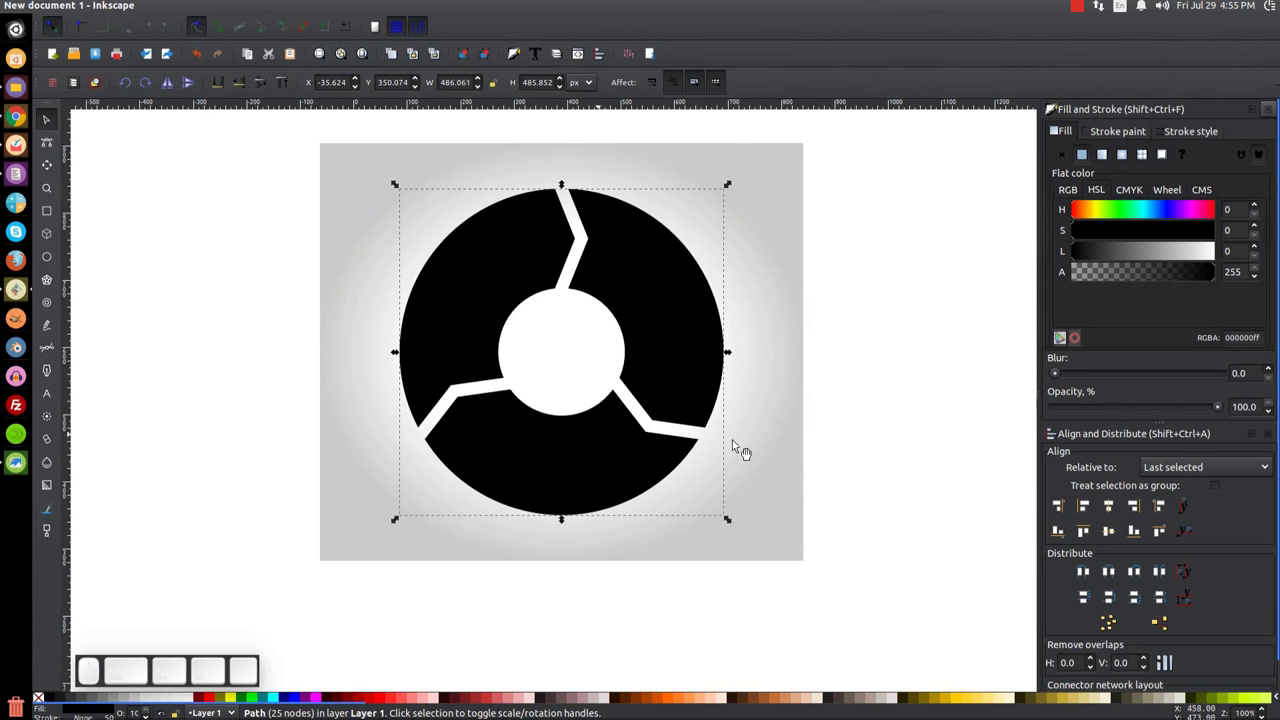
left_click_drag(657, 308, 938, 295)
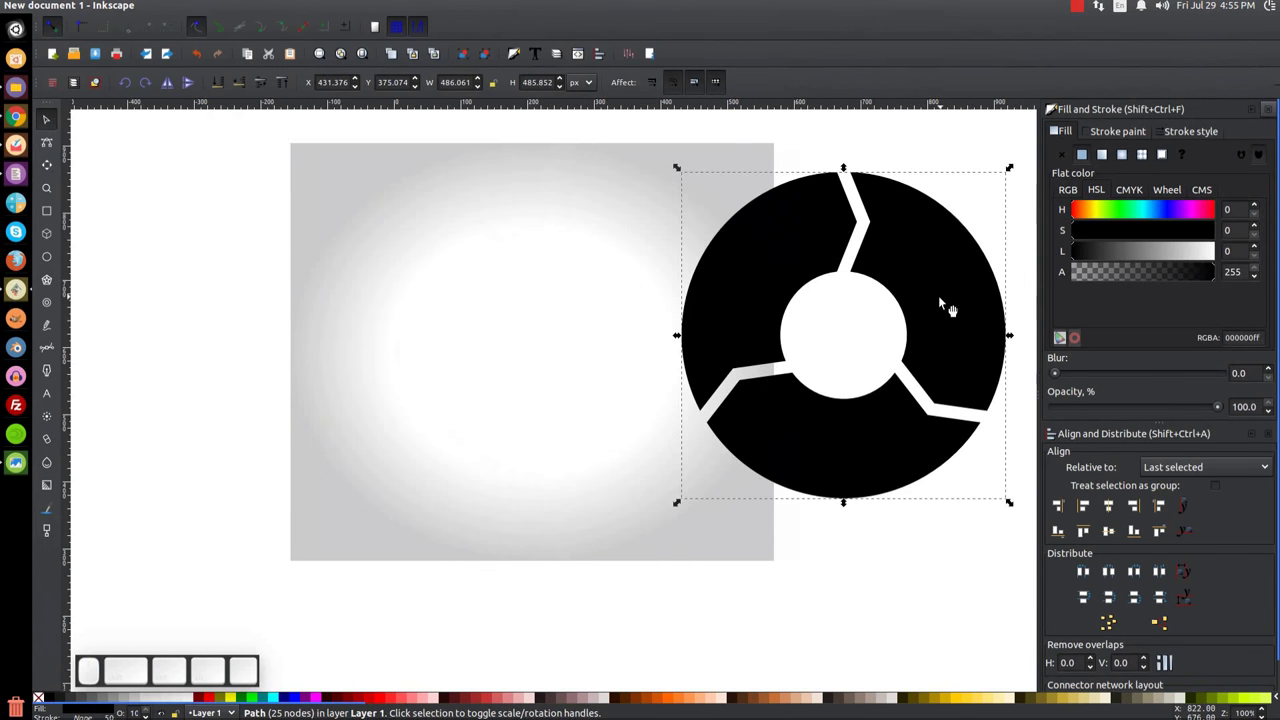
key("x")
key("ctrl+z")
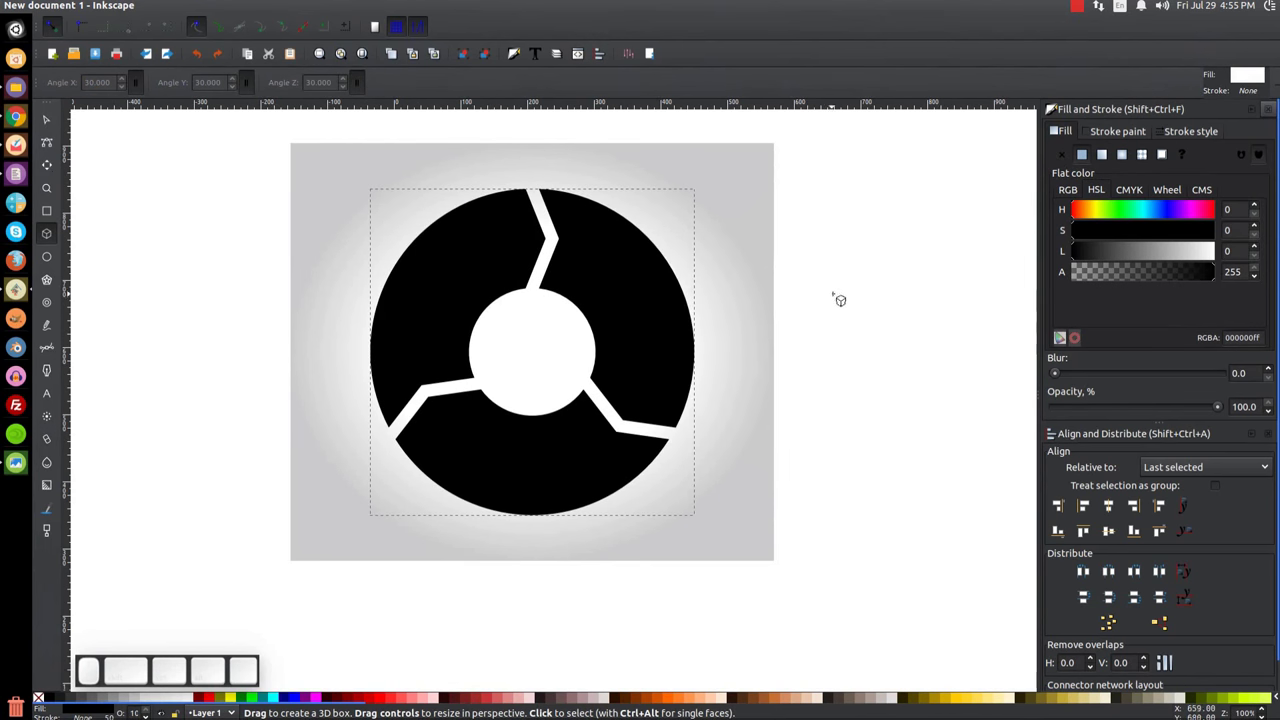
key("F1")
left_click(218, 5)
left_click(247, 203)
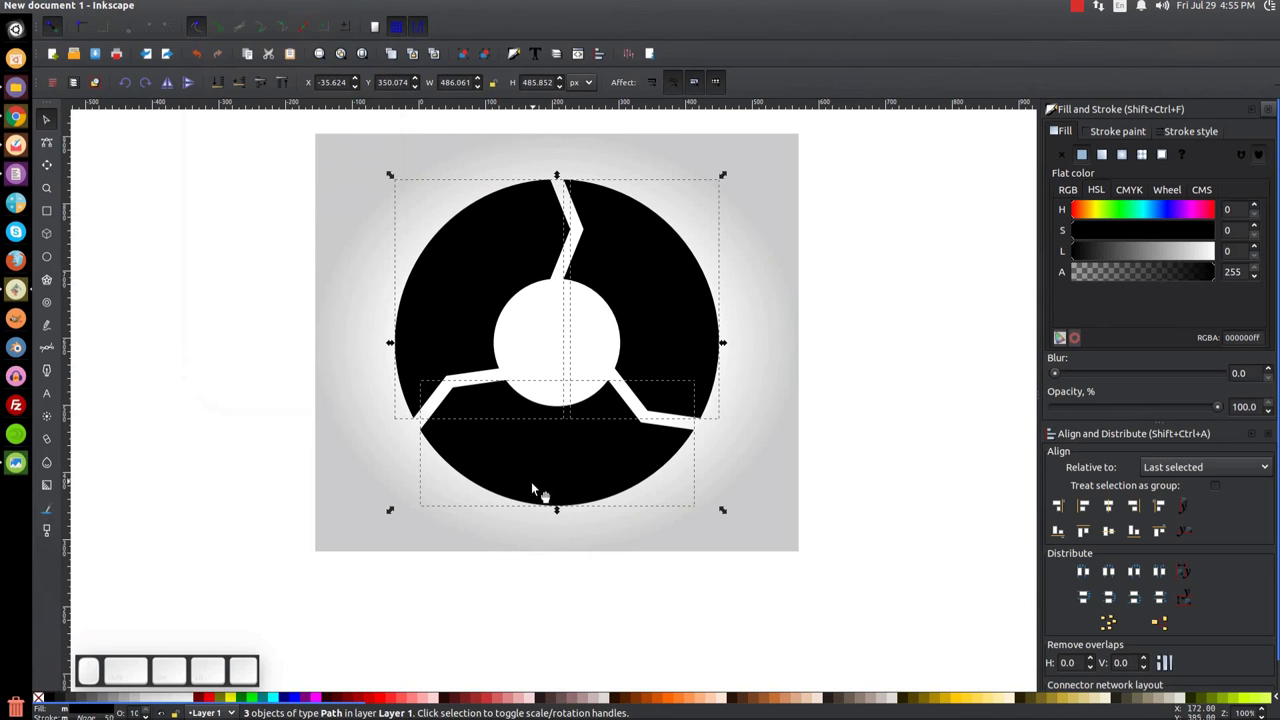
Step: Test-move the ring pieces to confirm they separate, undo, and compare with the reference image
left_click(963, 282)
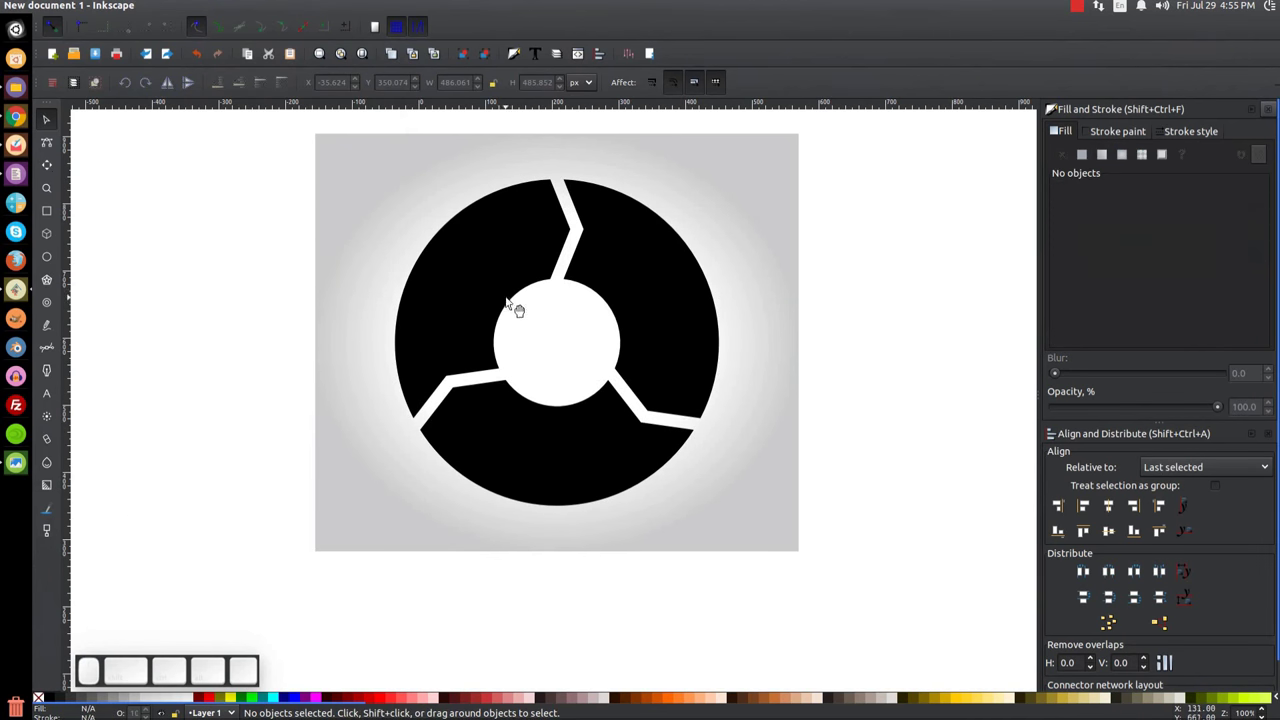
left_click_drag(511, 303, 371, 201)
left_click_drag(654, 318, 728, 240)
left_click(578, 435)
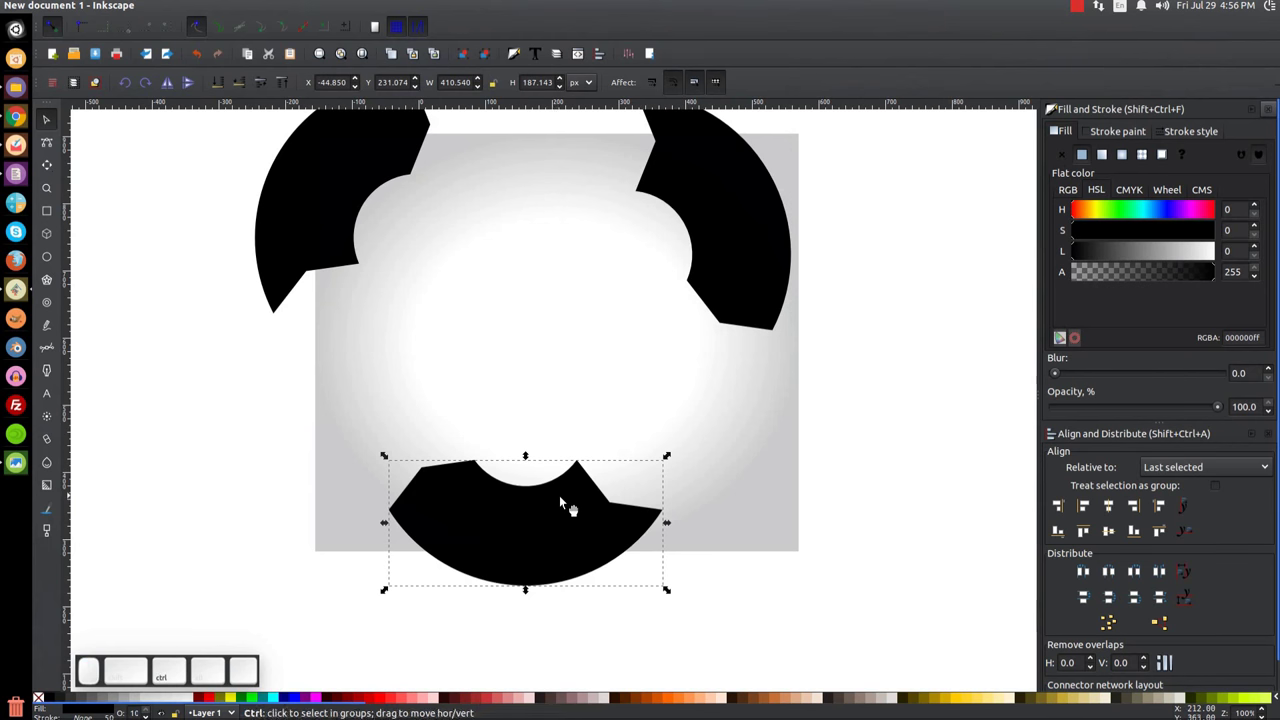
key("ctrl+z")
key("ctrl+z")
left_click(247, 333)
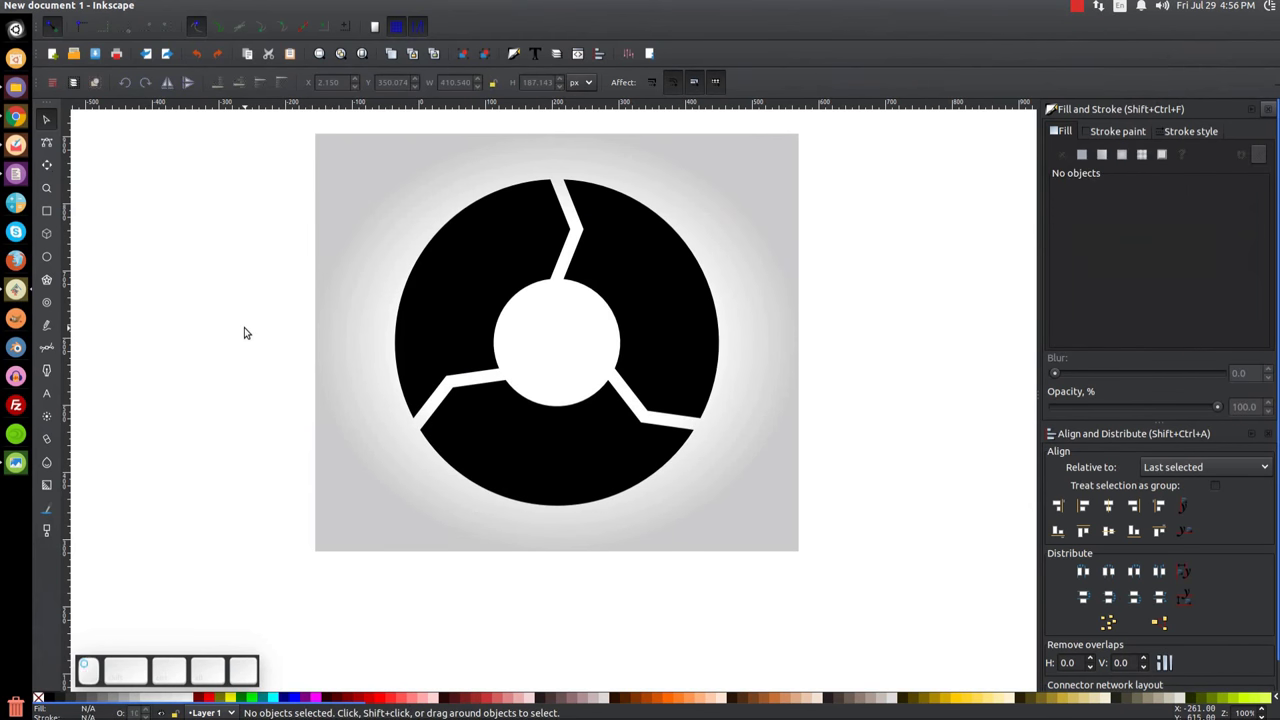
left_click(16, 462)
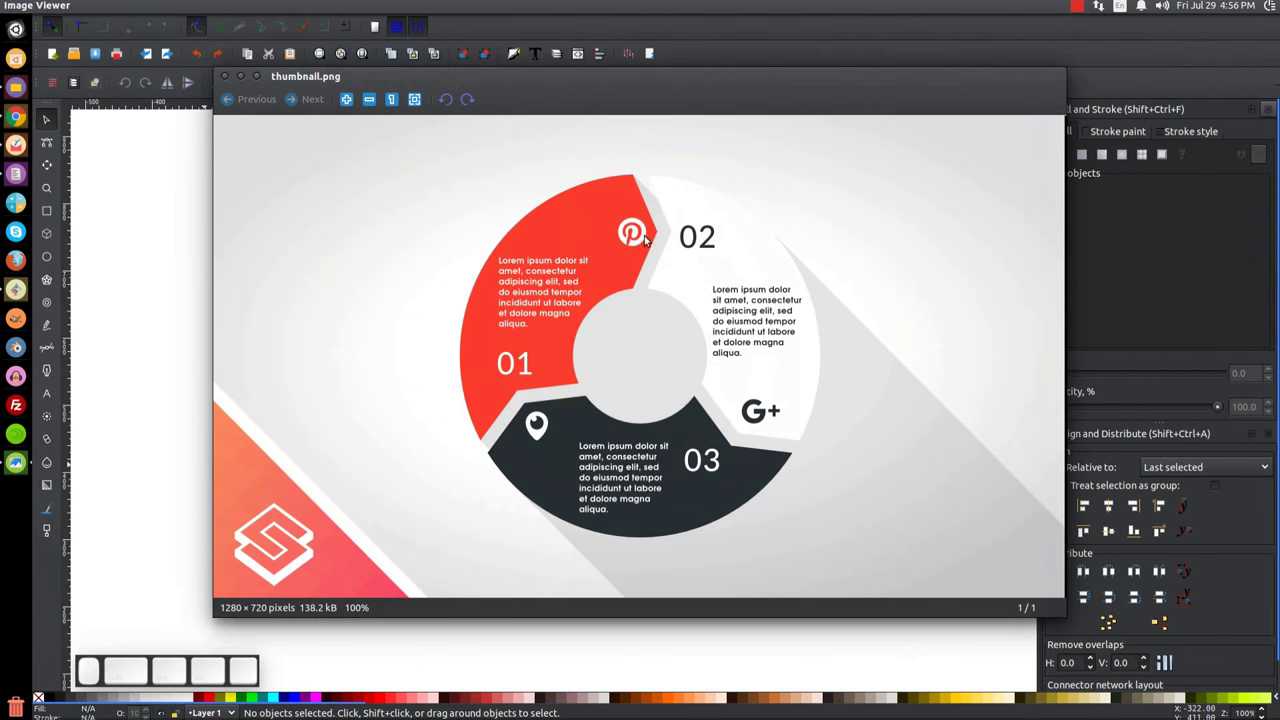
left_click(241, 76)
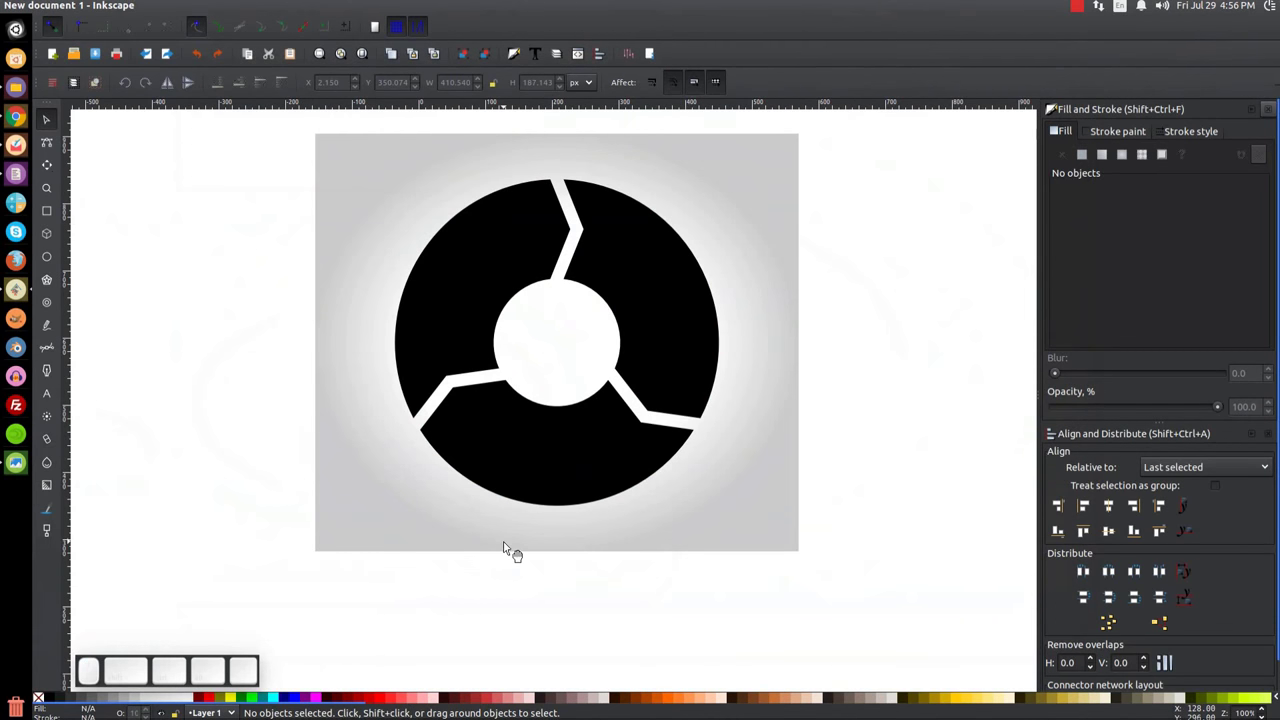
Step: Fill the upper-left ring segment red and set its hue to 6 for red-orange (#ff2400)
left_click(498, 256)
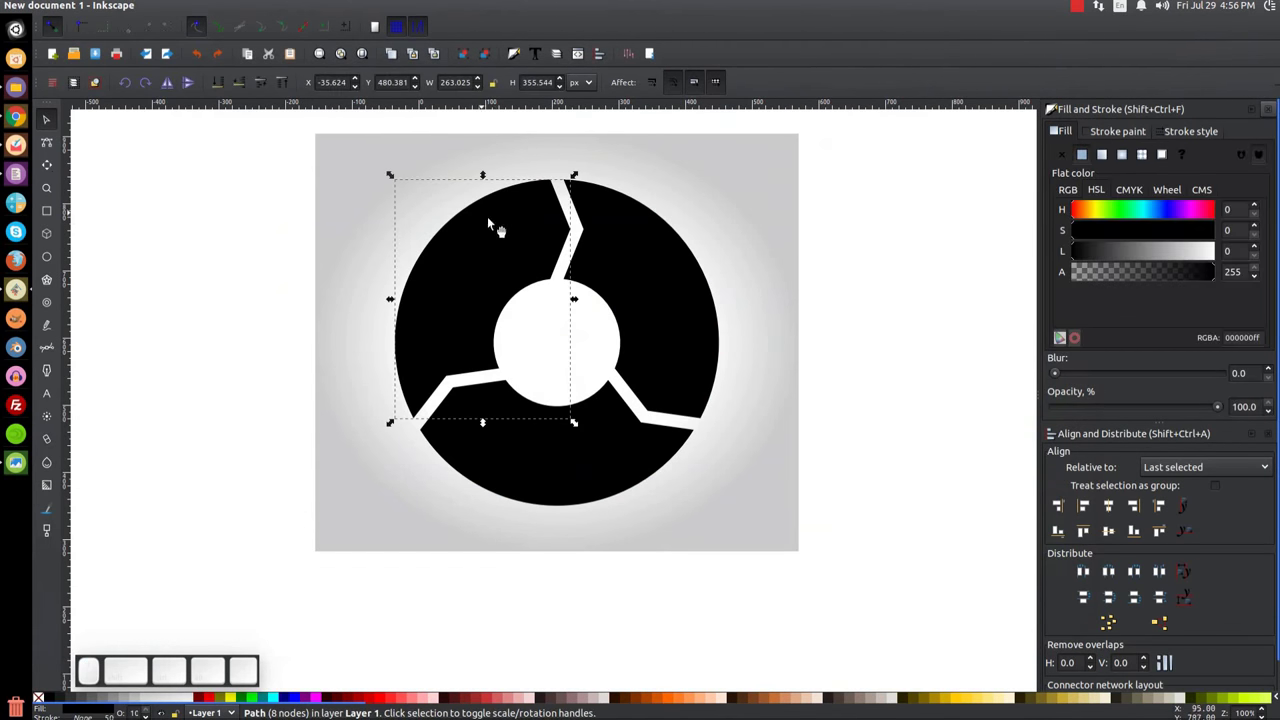
left_click(382, 700)
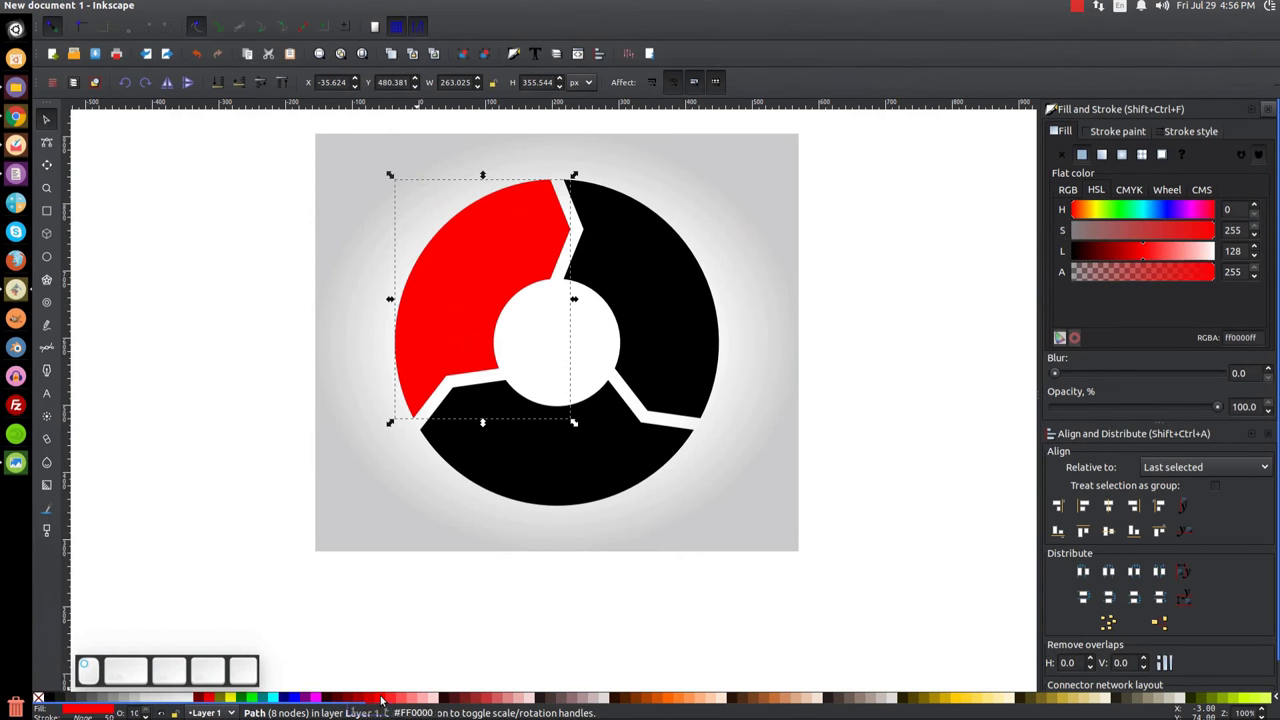
left_click_drag(1075, 210, 1080, 214)
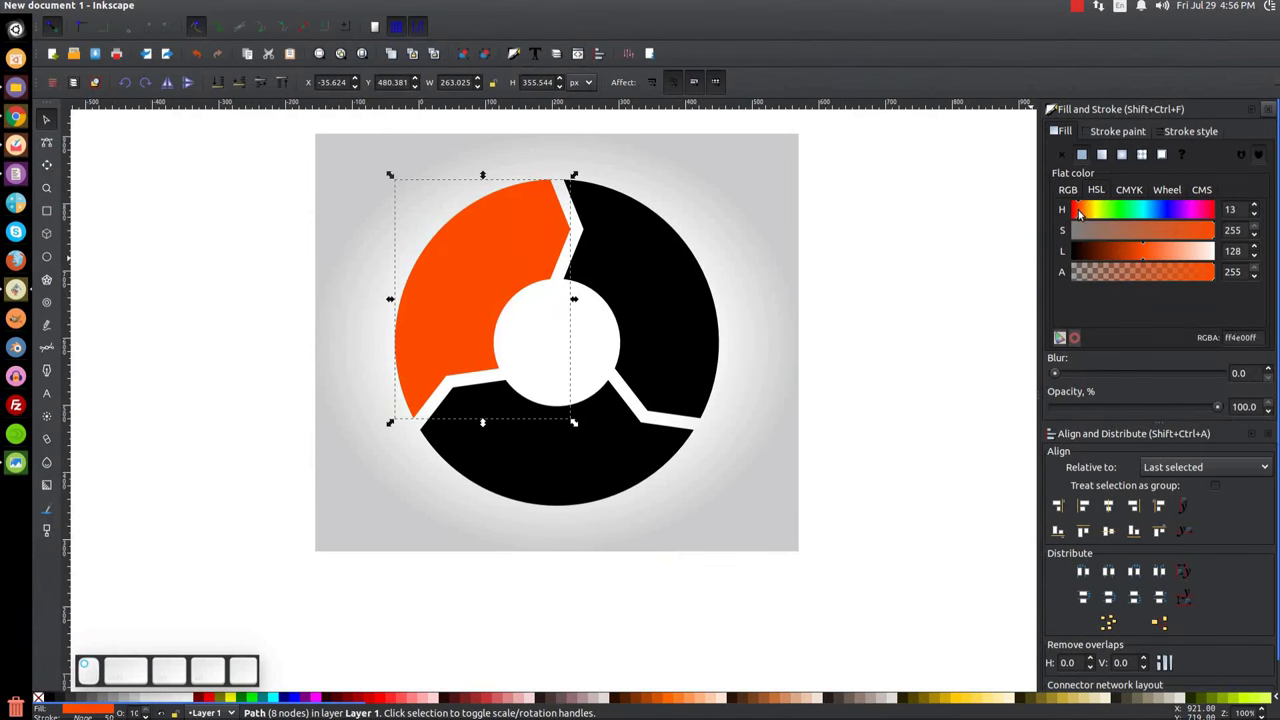
left_click(1076, 214)
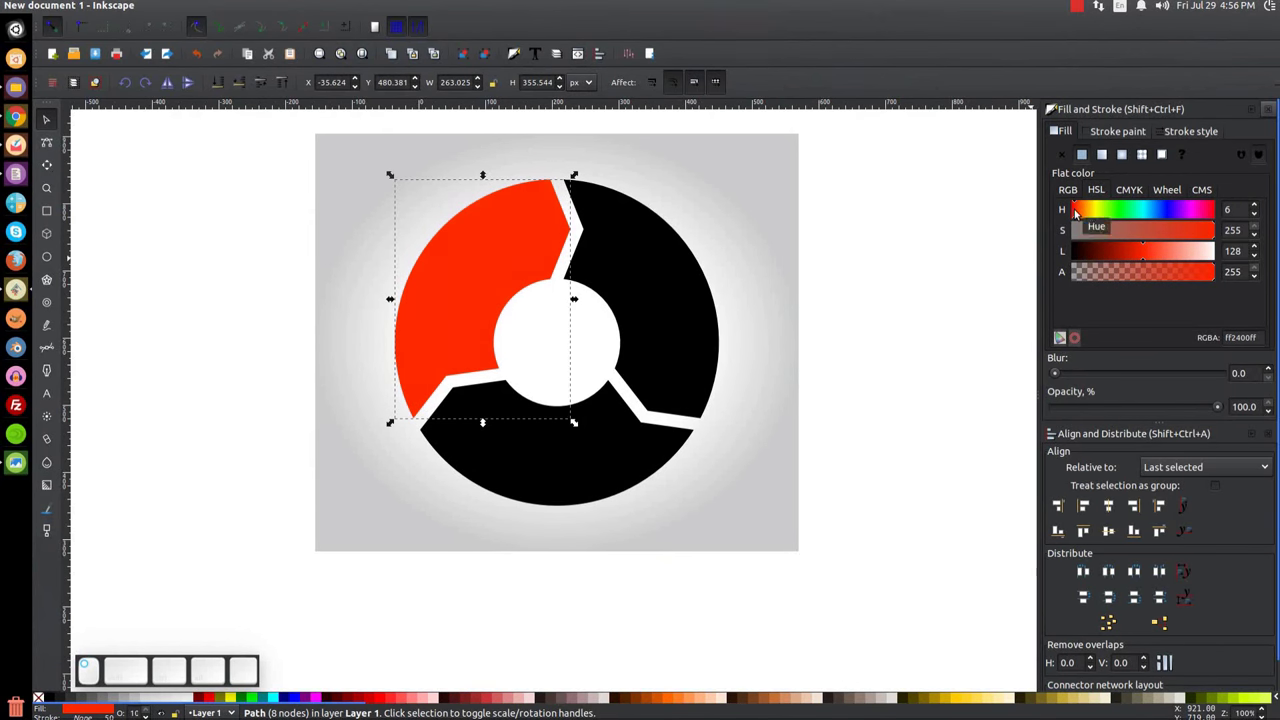
Step: Fill the right ring segment white and compare with the reference image
left_click(663, 236)
left_click(190, 698)
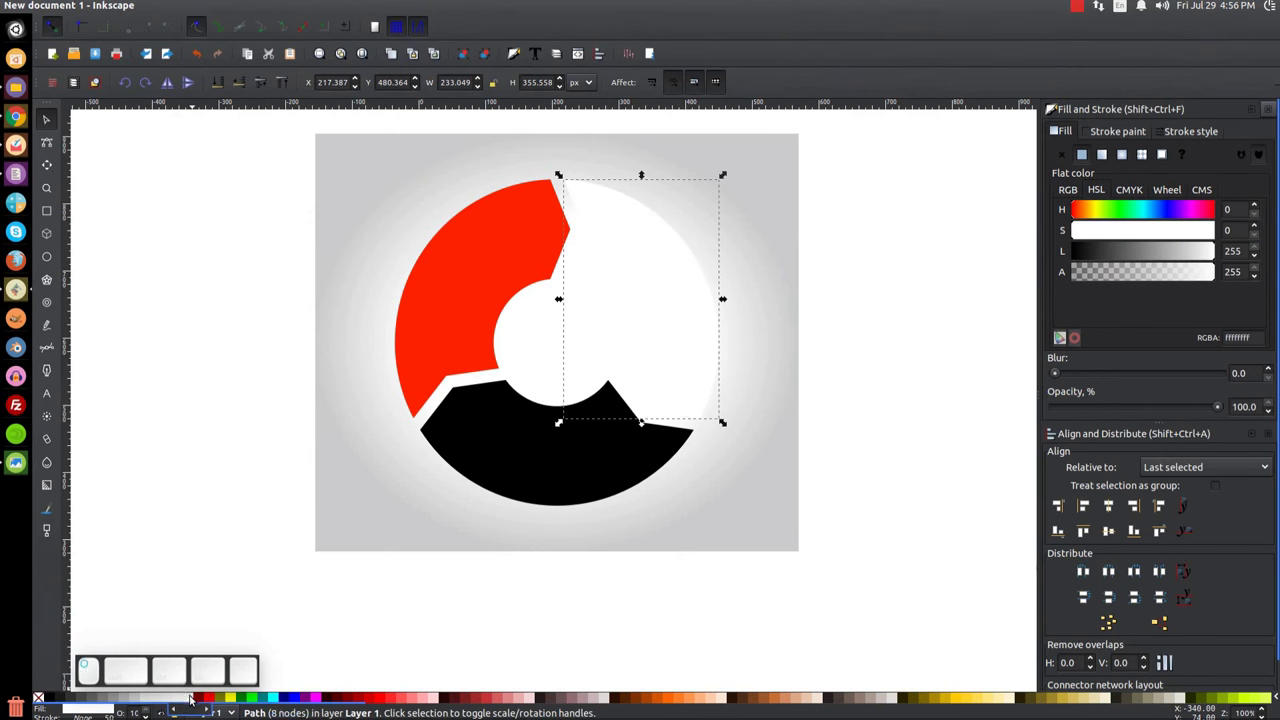
left_click(521, 434)
left_click(15, 463)
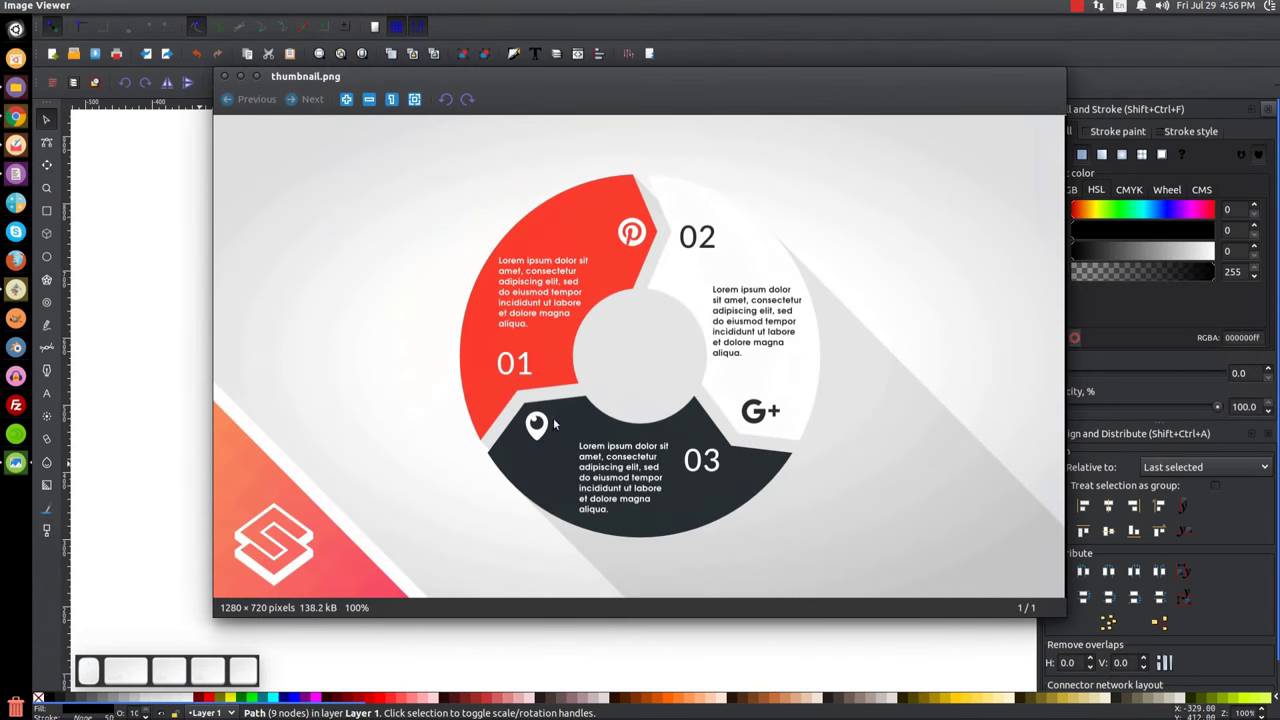
left_click(241, 80)
left_click_drag(955, 713, 790, 708)
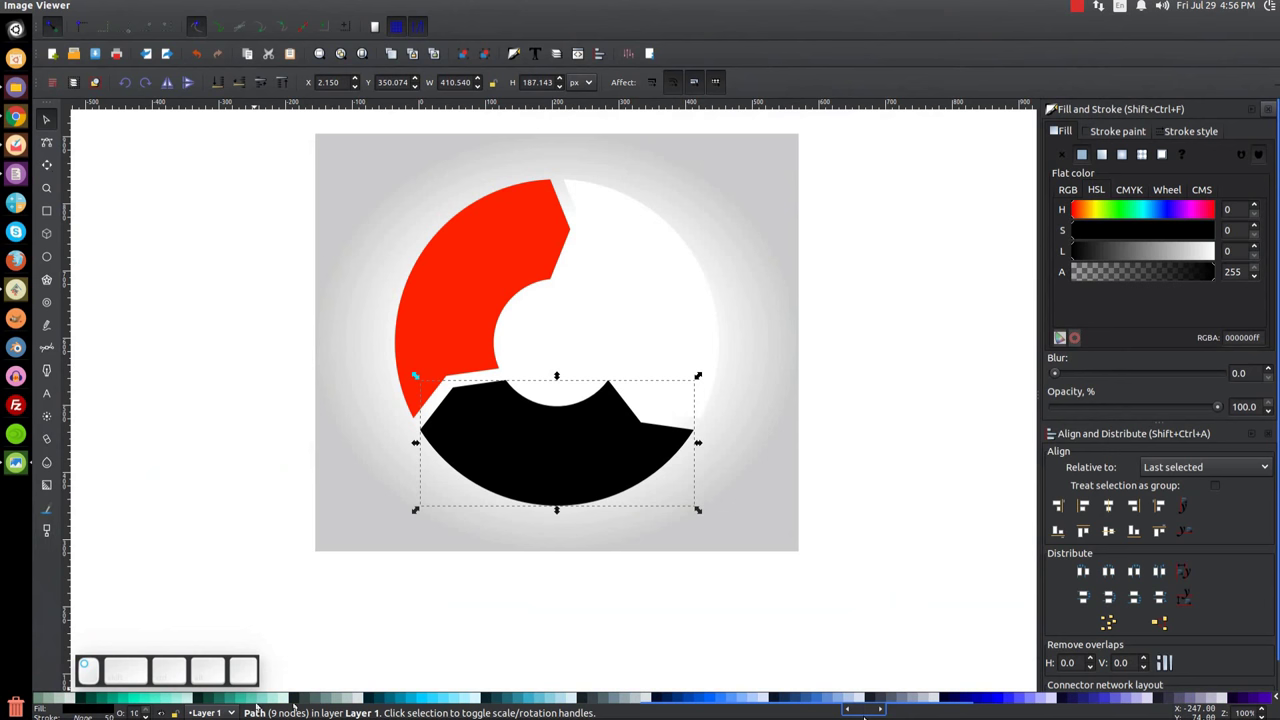
Step: Fill the bottom segment navy, desaturate it to dark slate, and compare with the reference
left_click(790, 698)
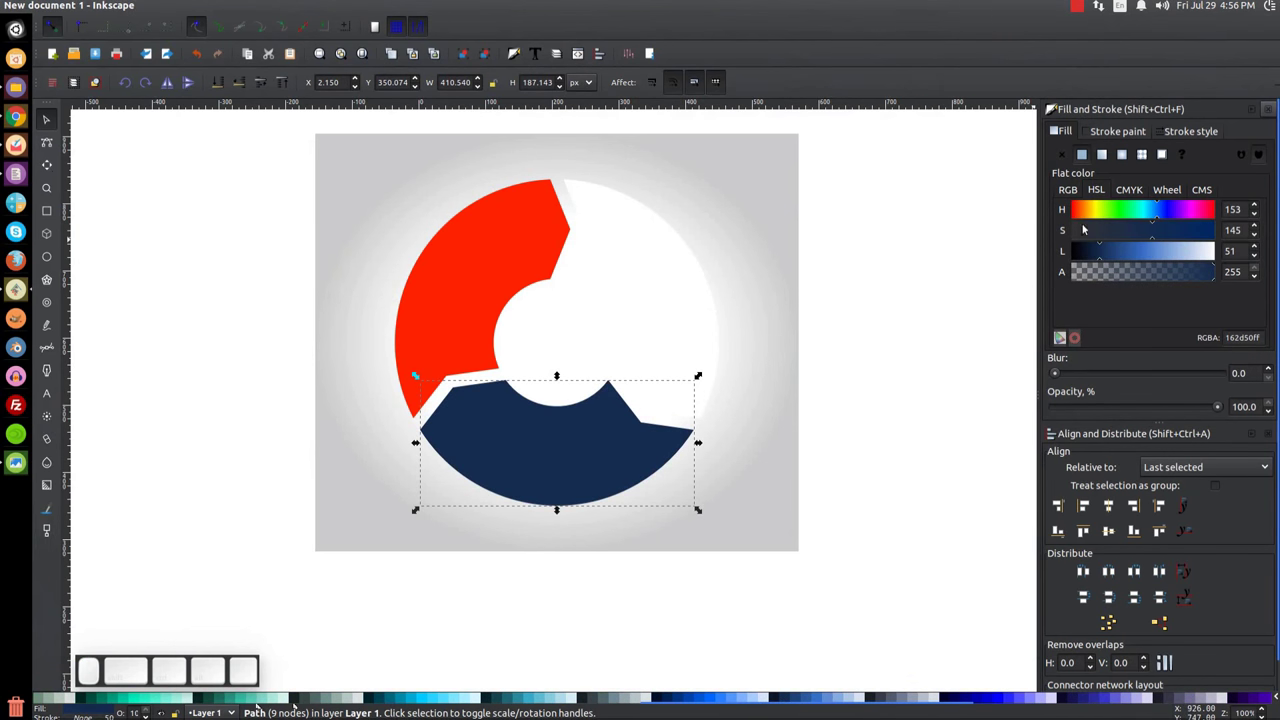
left_click_drag(1152, 232, 1108, 230)
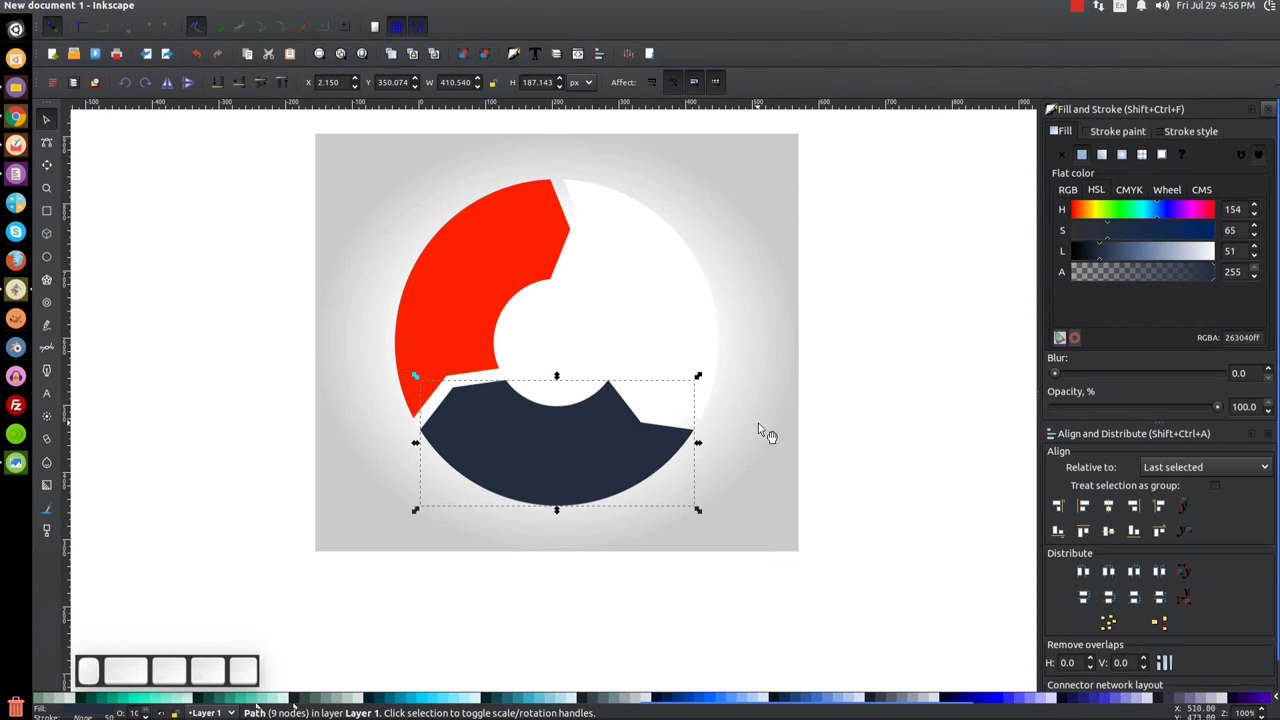
left_click(940, 284)
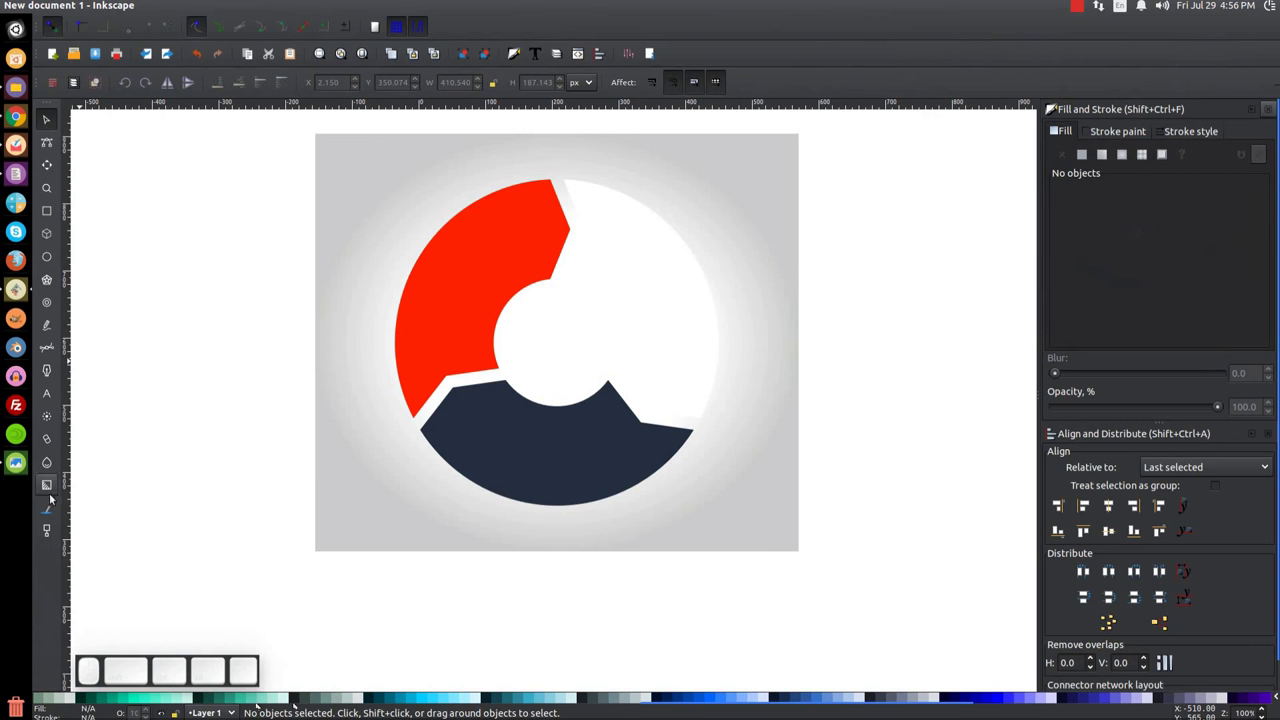
left_click(15, 463)
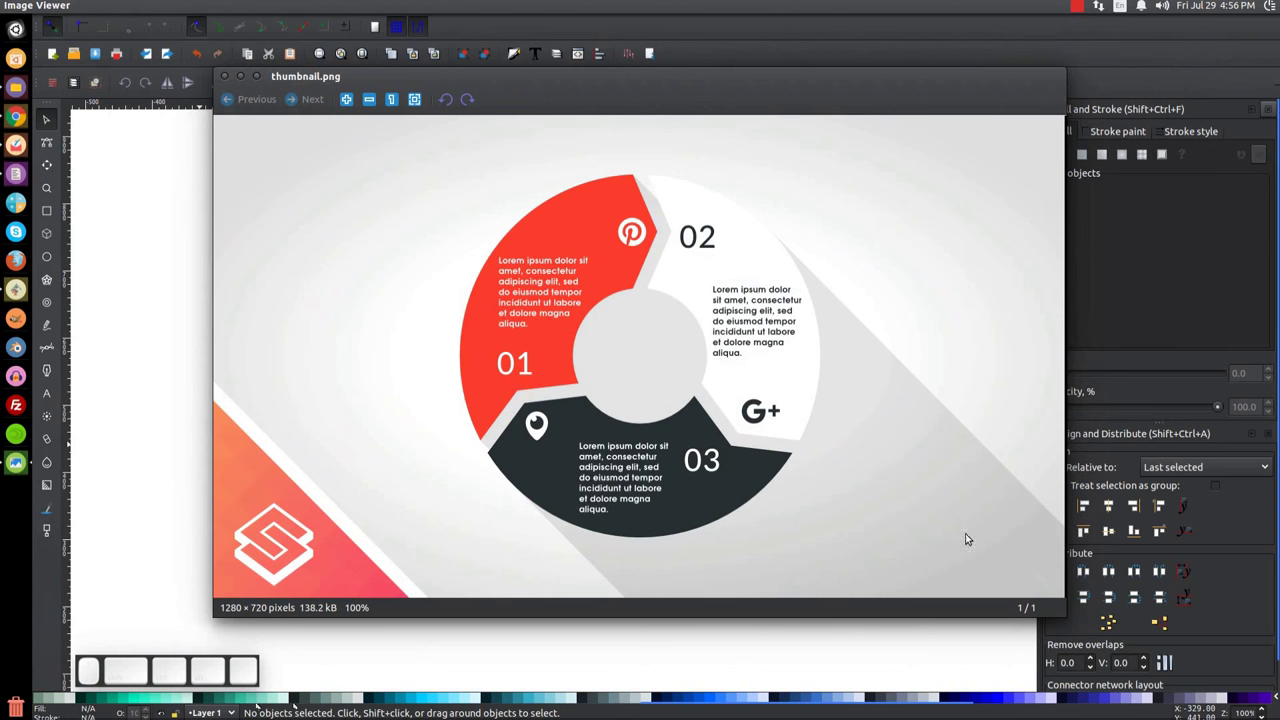
left_click(225, 76)
Step: Select all three ring segments together
key("shift")
left_click(556, 448, "shift")
left_click(680, 345, "shift")
left_click(460, 246, "shift")
Step: Duplicate the three segments, union the copies into one shape, and fill it black
right_click(498, 236)
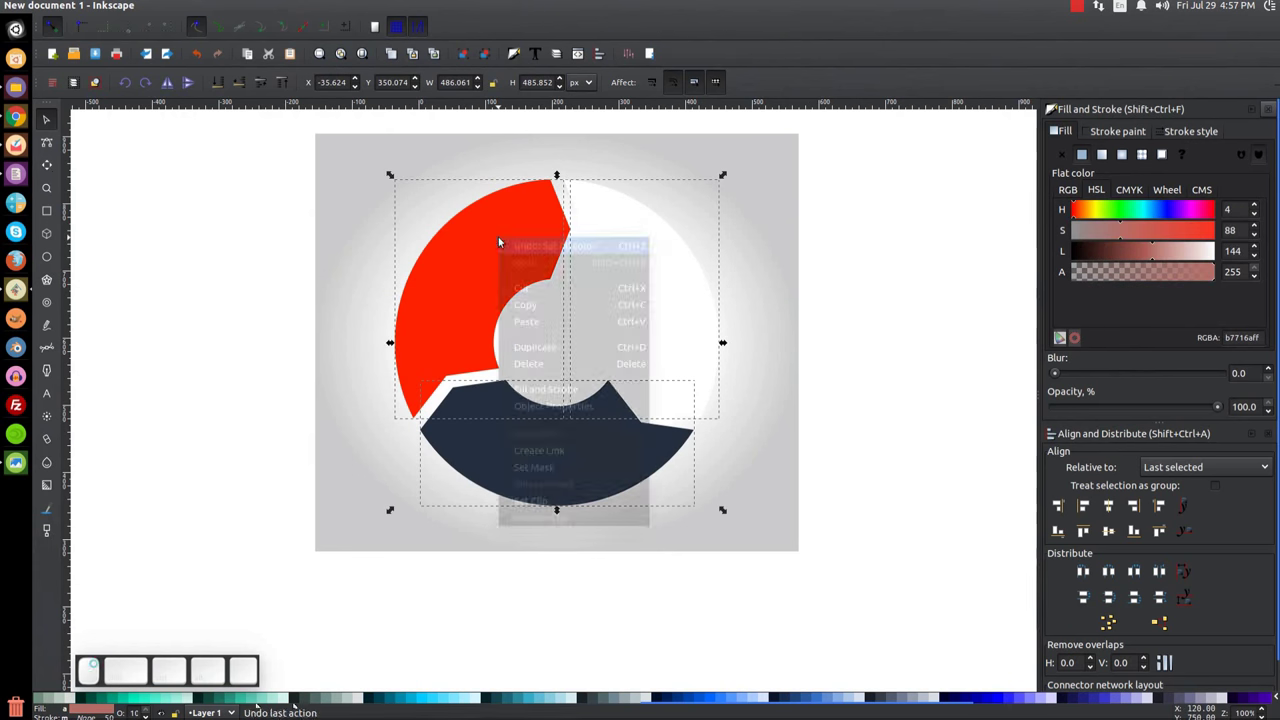
left_click(543, 346)
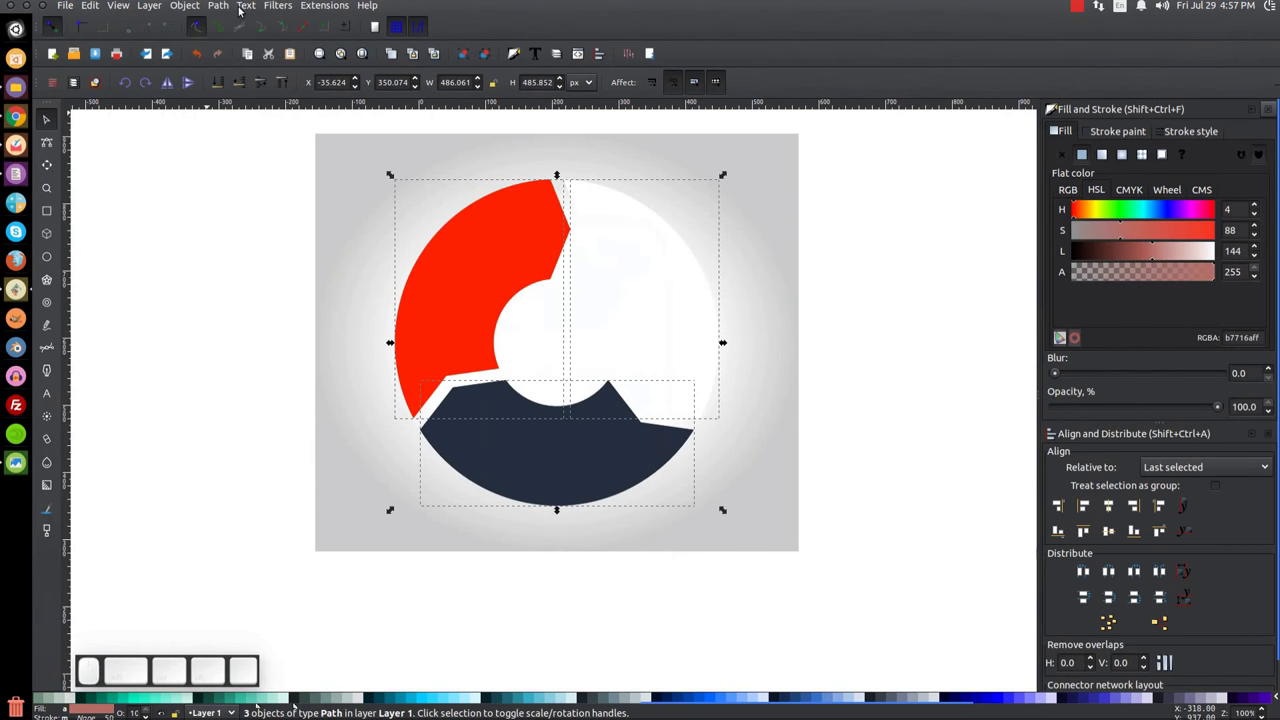
left_click(218, 6)
left_click(236, 78)
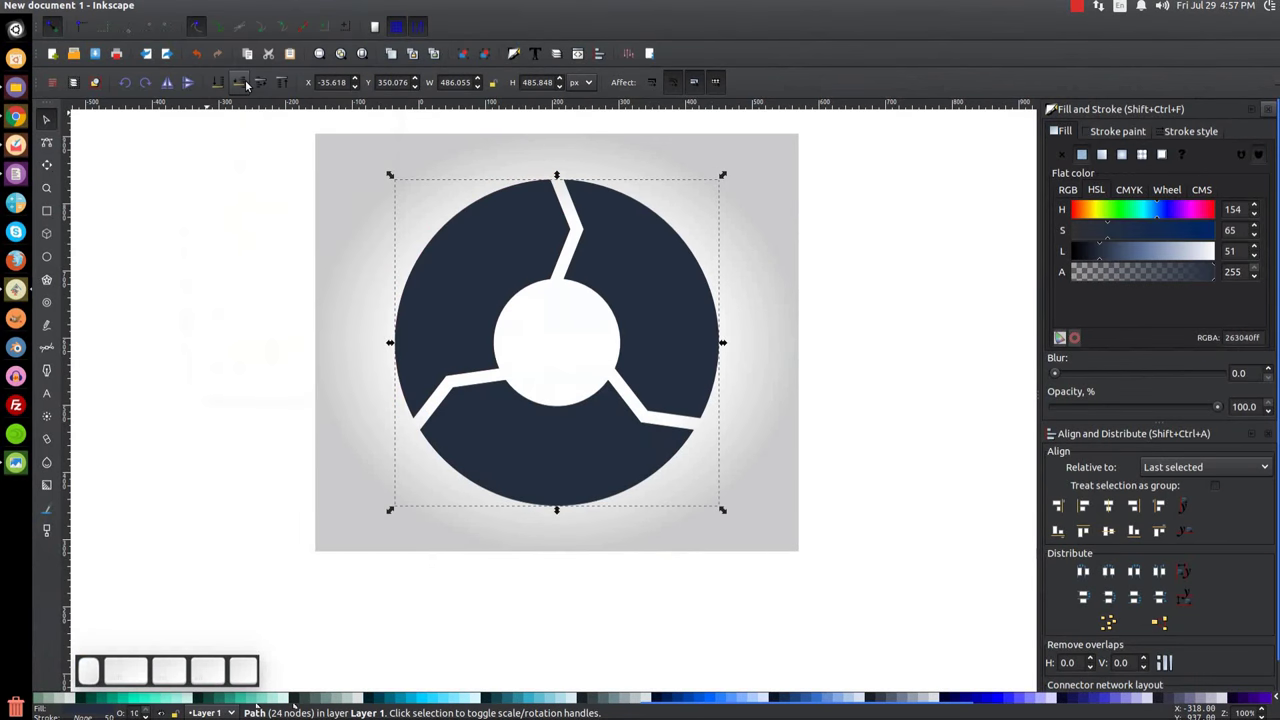
scroll(203, 700, "up", 5)
scroll(203, 700, "up", 5)
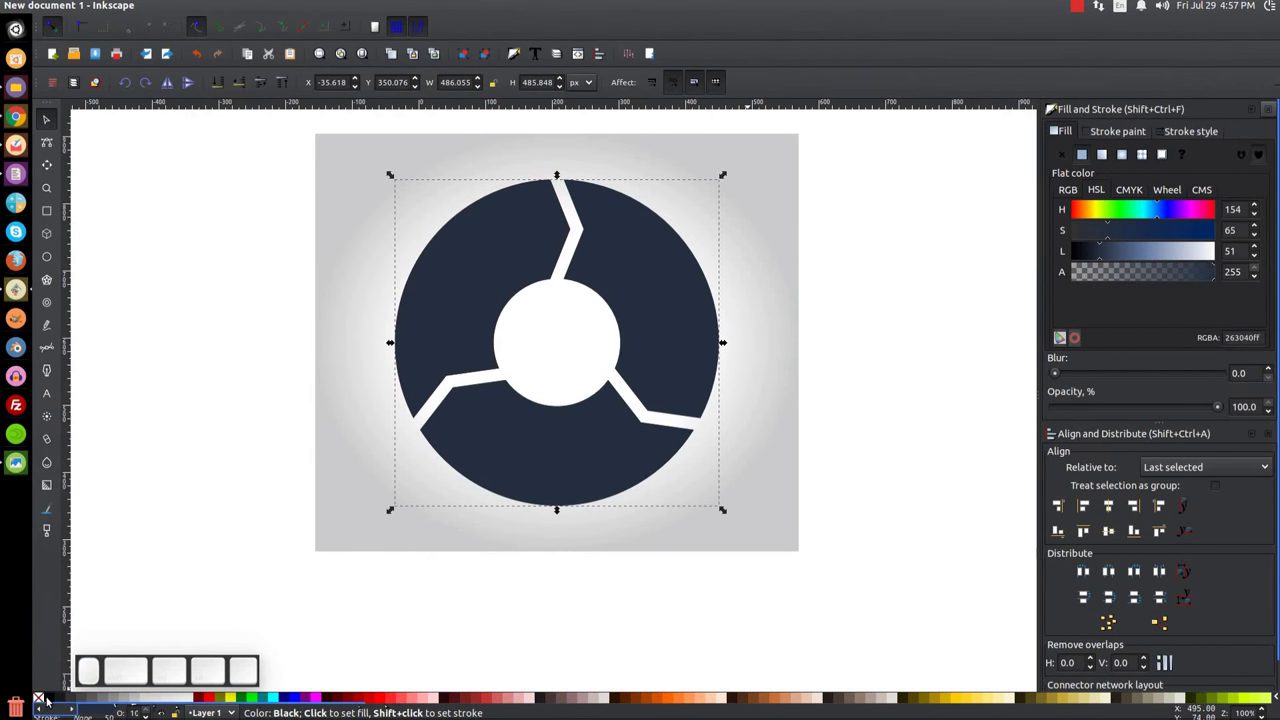
left_click(47, 698)
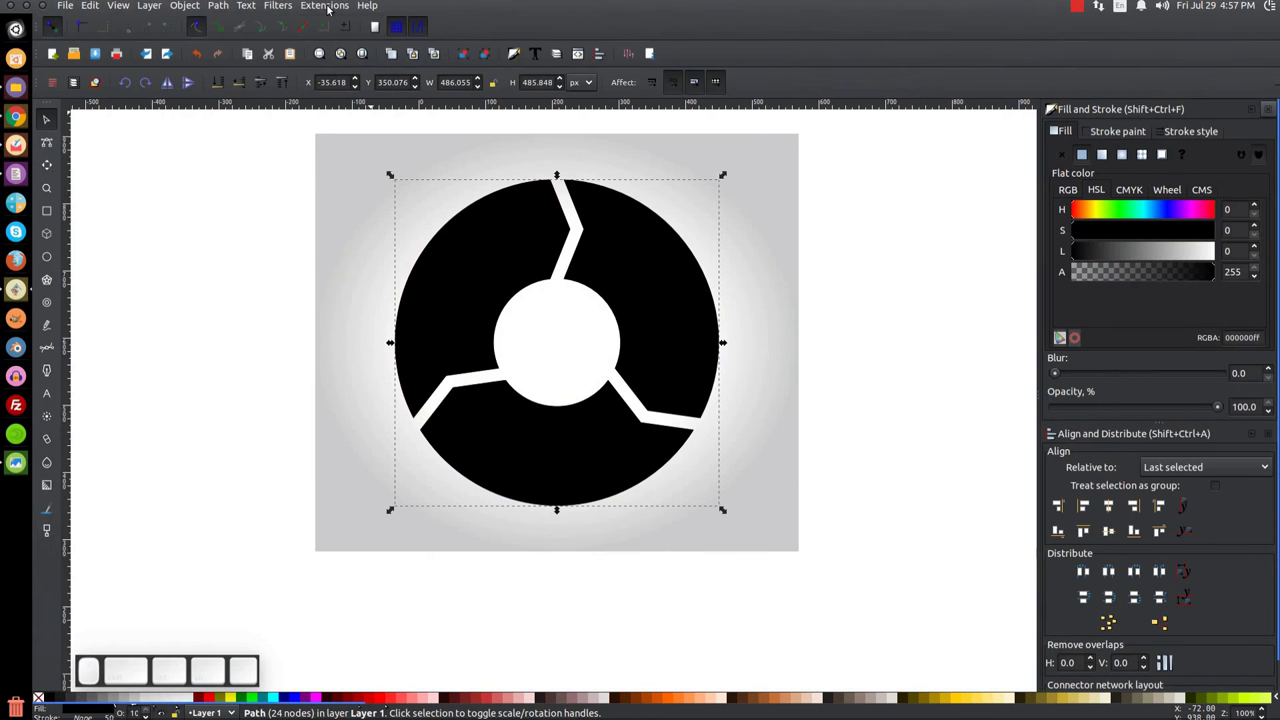
Step: Apply the Motion extension with magnitude 800 and angle 45 to the merged shape
left_click(325, 6)
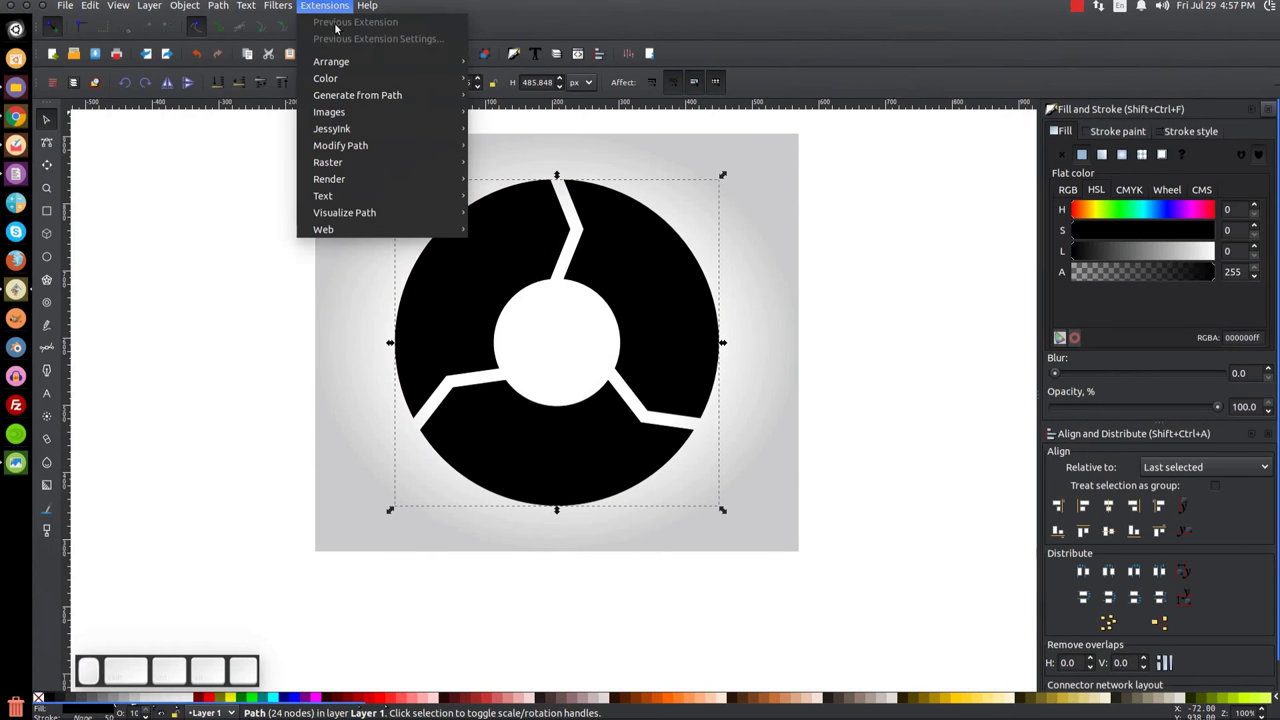
mouse_move(374, 97)
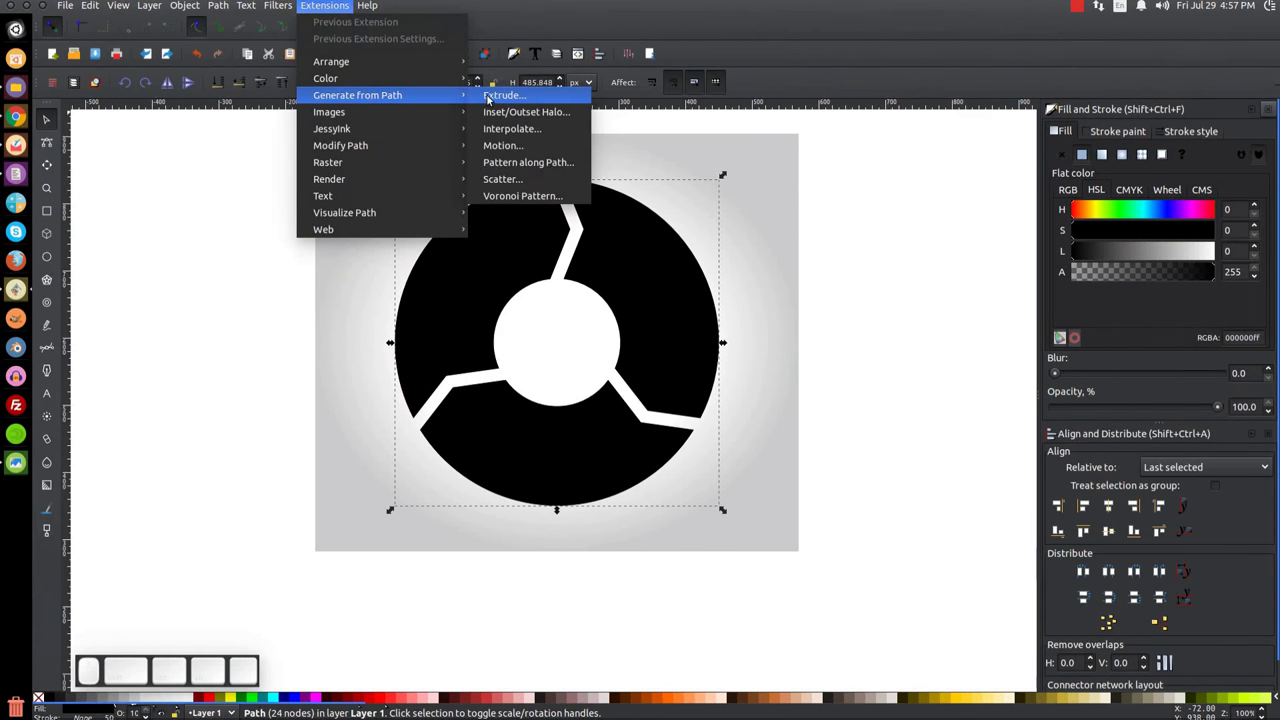
left_click(500, 146)
left_click_drag(686, 322, 903, 228)
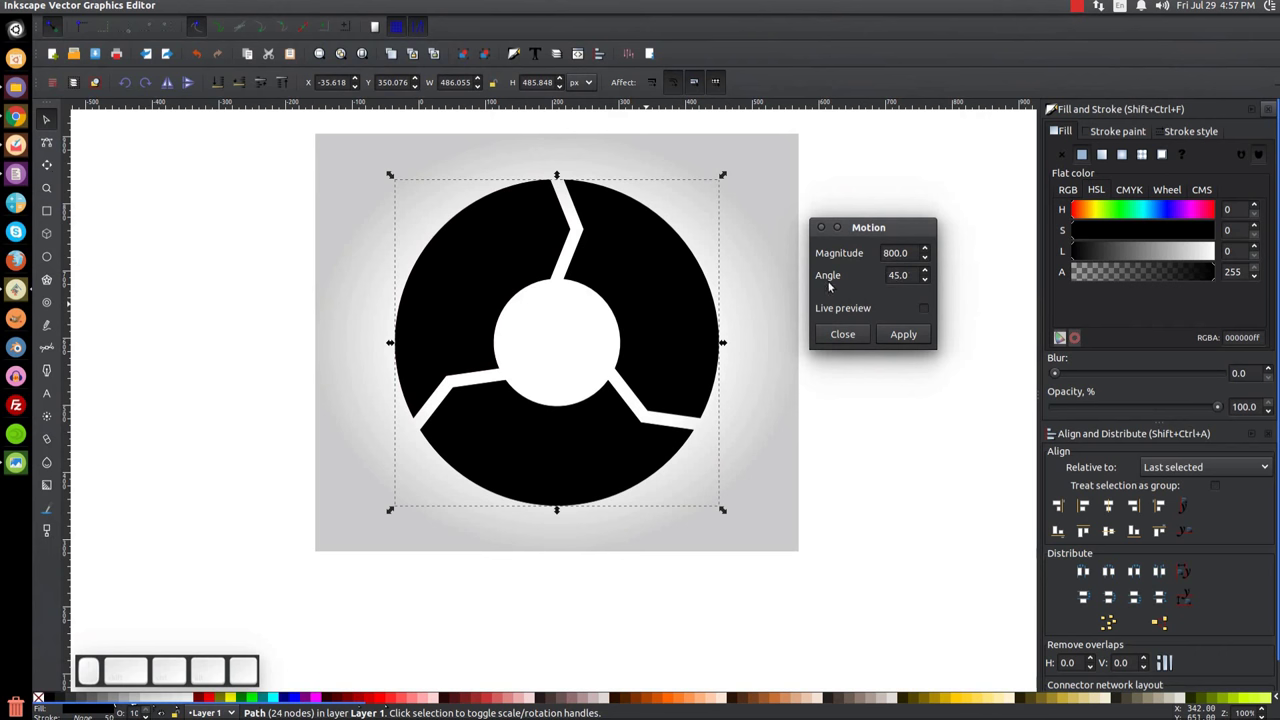
left_click(924, 309)
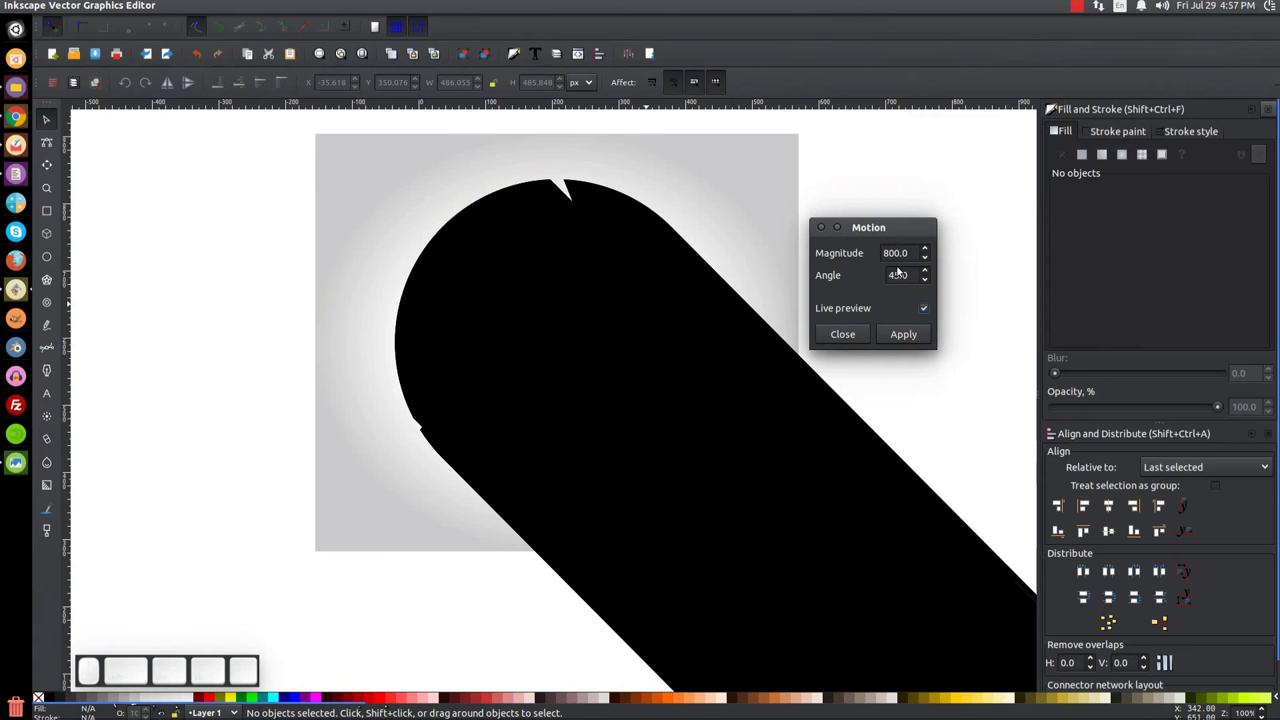
left_click_drag(895, 226, 898, 219)
left_click(897, 331)
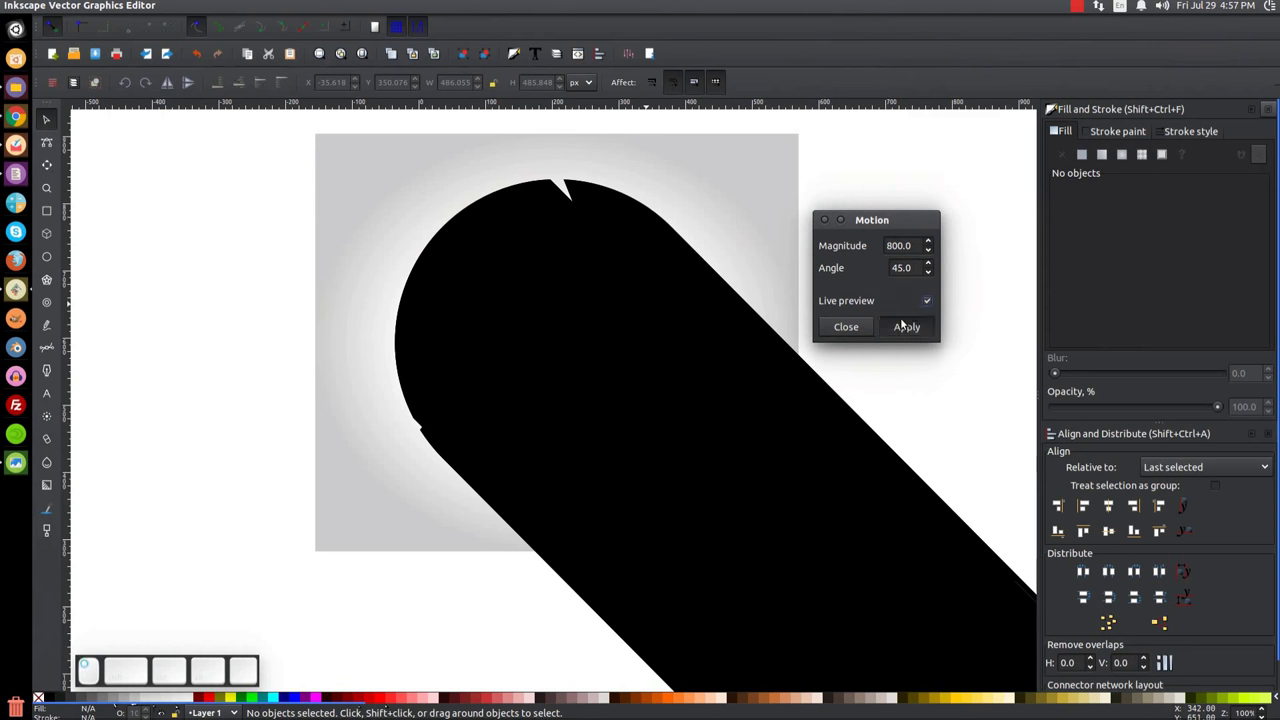
Step: Stack the extruded shadow behind the ring, just above the background
left_click(825, 220)
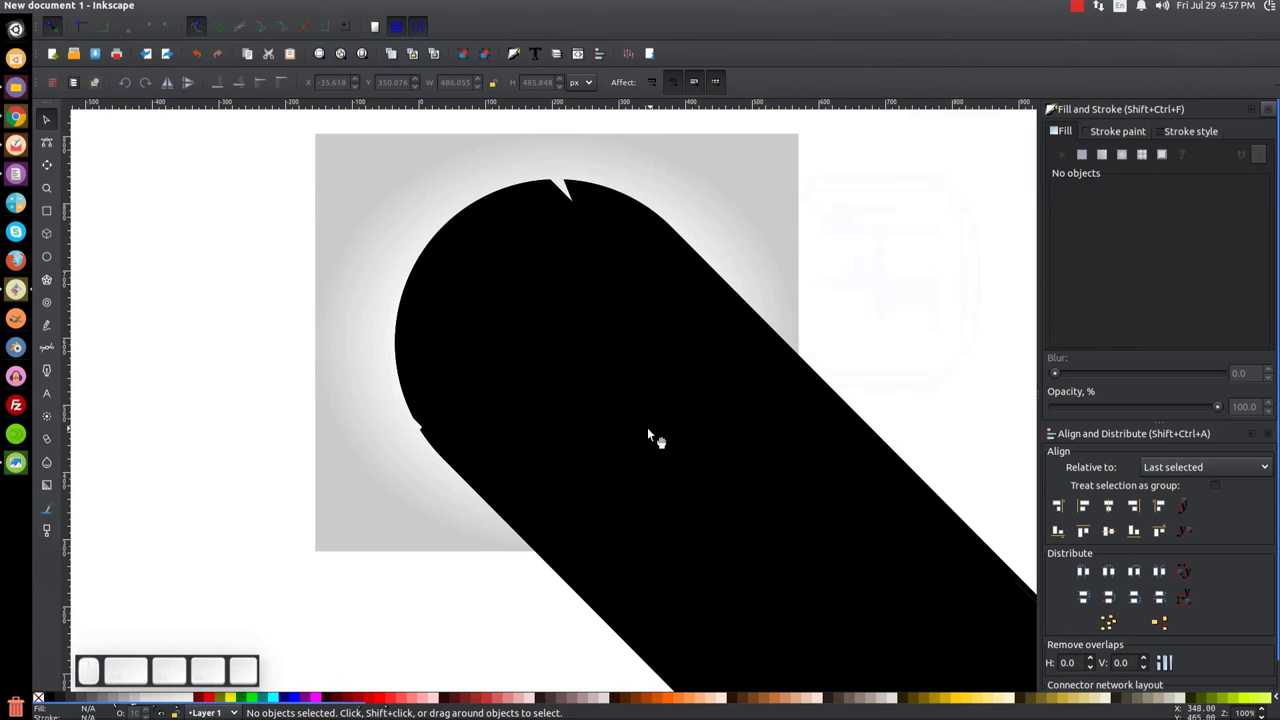
left_click_drag(733, 380, 743, 343)
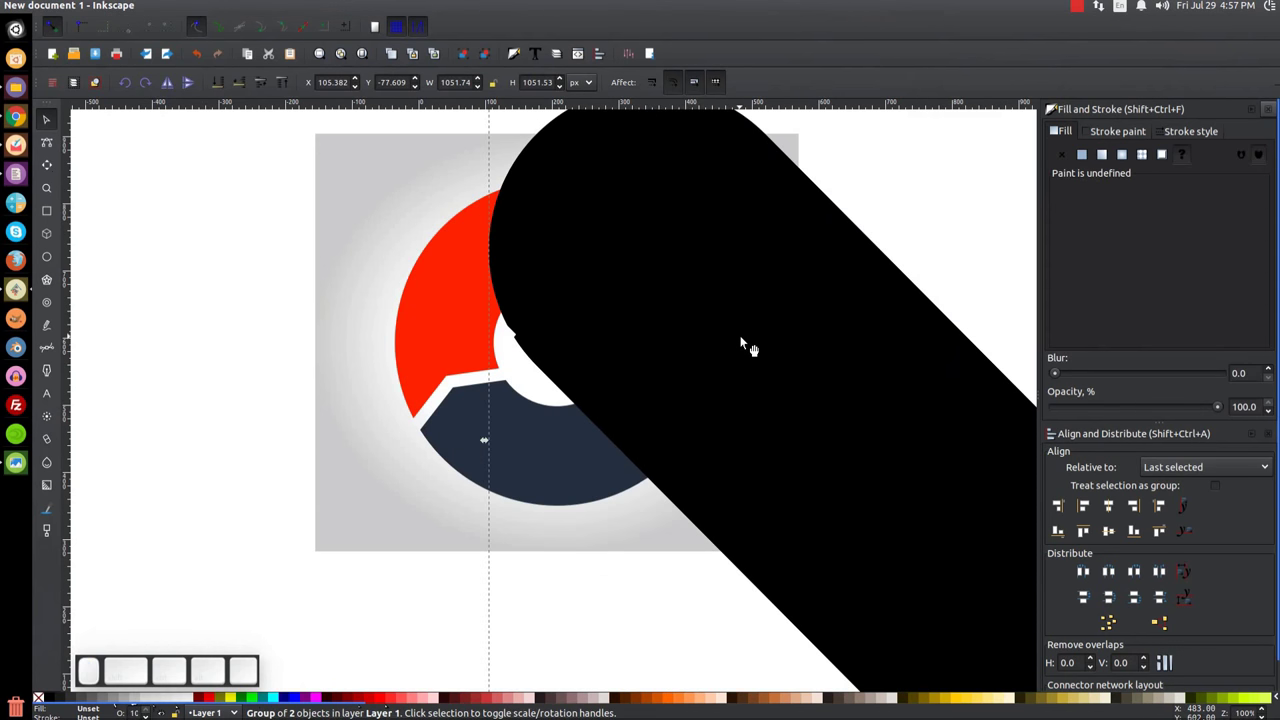
key("ctrl+z")
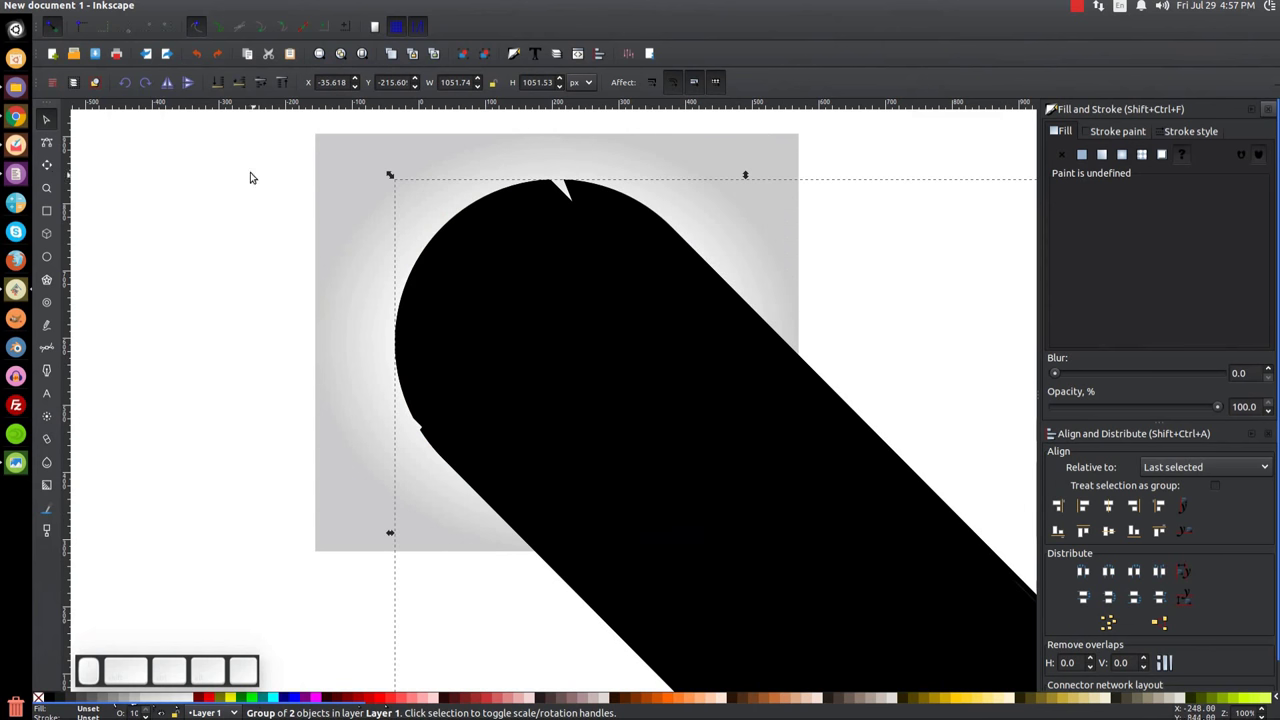
left_click(216, 83)
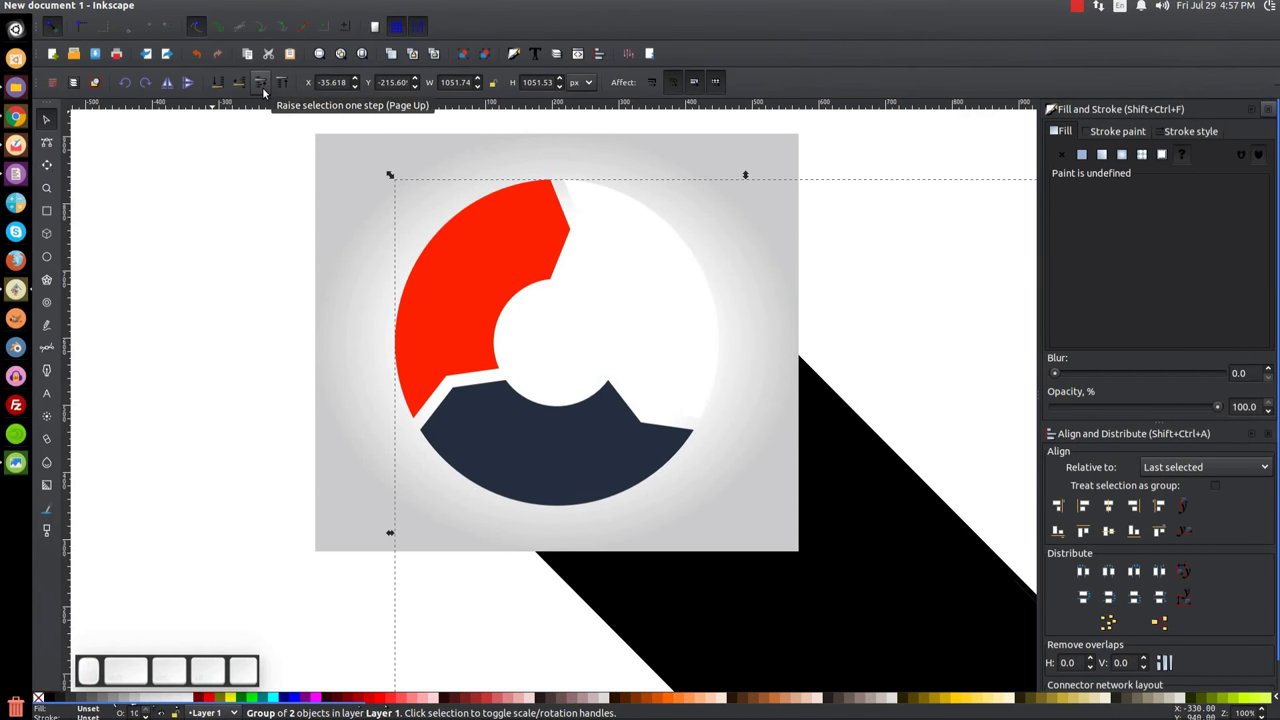
left_click(261, 83)
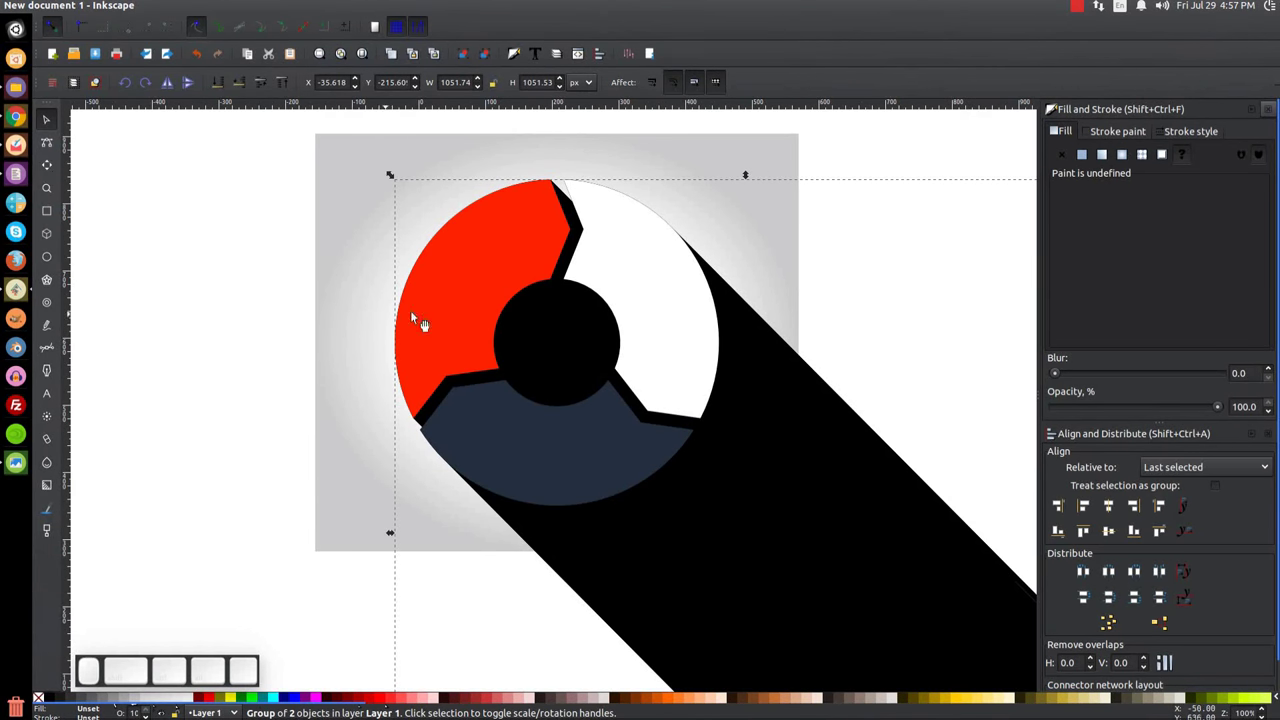
Step: Lower the shadow's opacity to about 21% for a faint grey long shadow
left_click(1090, 406)
left_click_drag(1086, 406, 1090, 406)
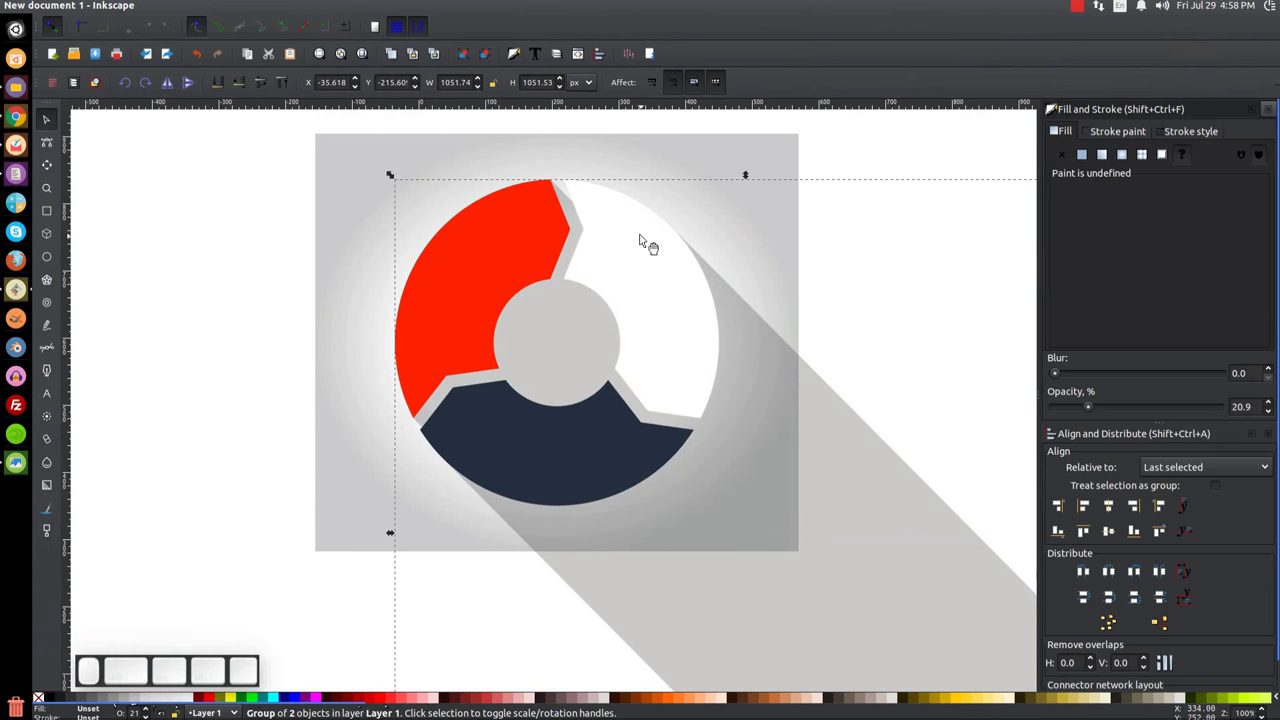
left_click(943, 318)
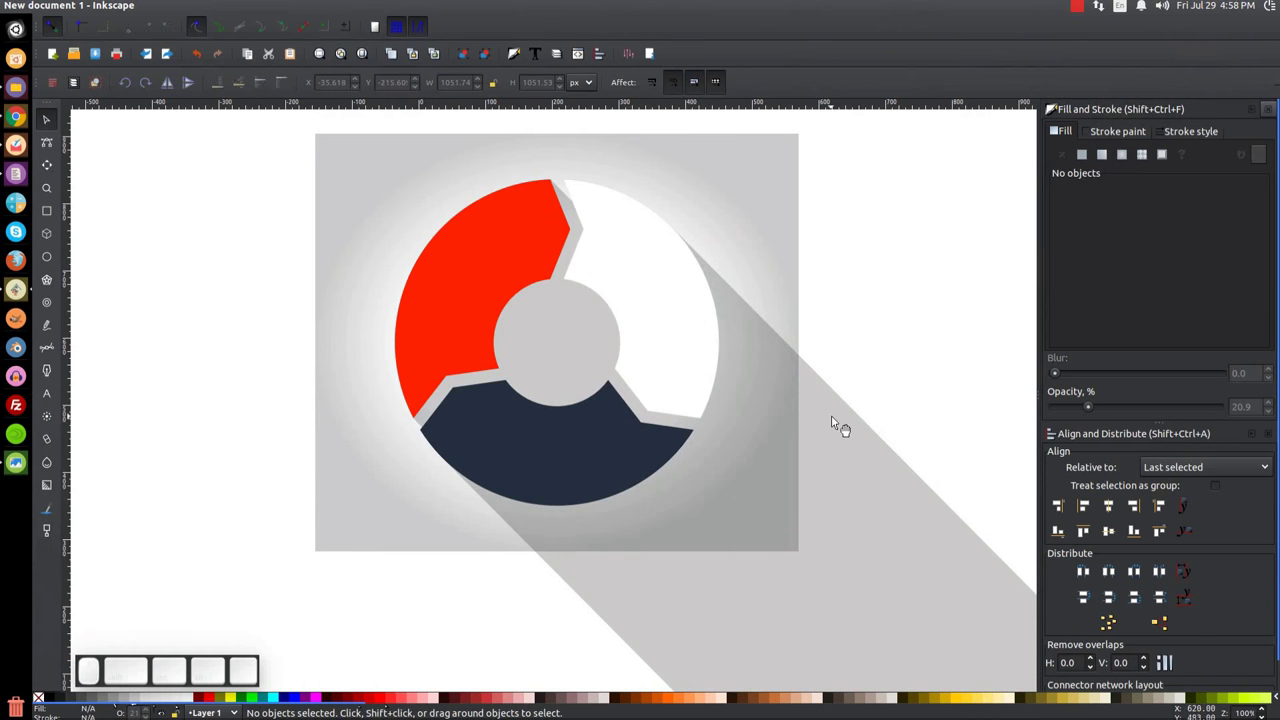
left_click(547, 543)
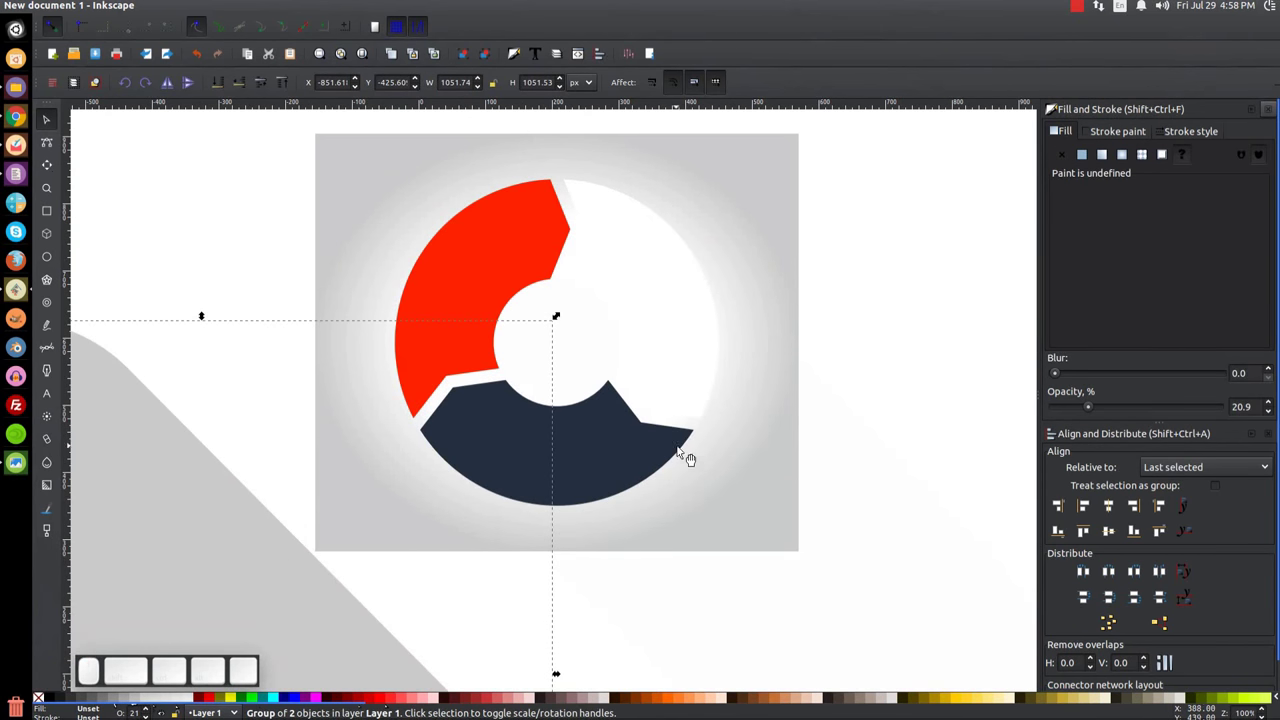
Step: Duplicate the background rectangle and select it together with the shadow
key("ctrl+z")
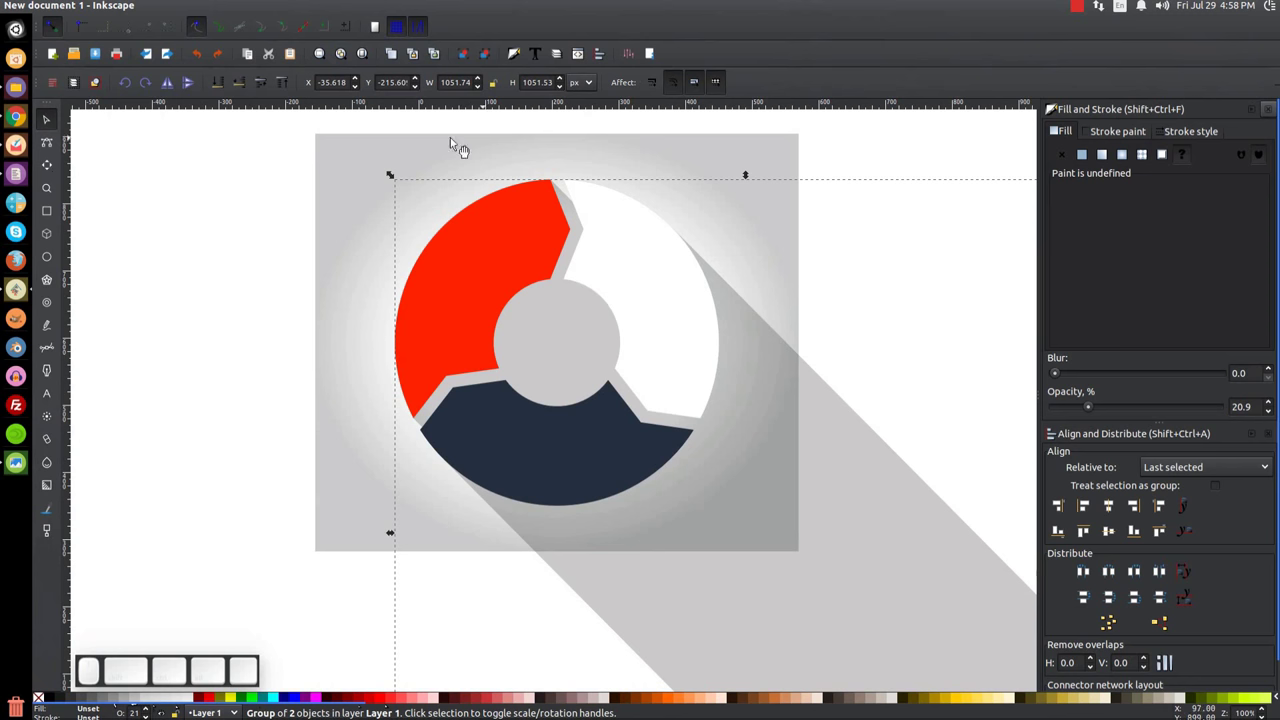
left_click(320, 148)
right_click(394, 165)
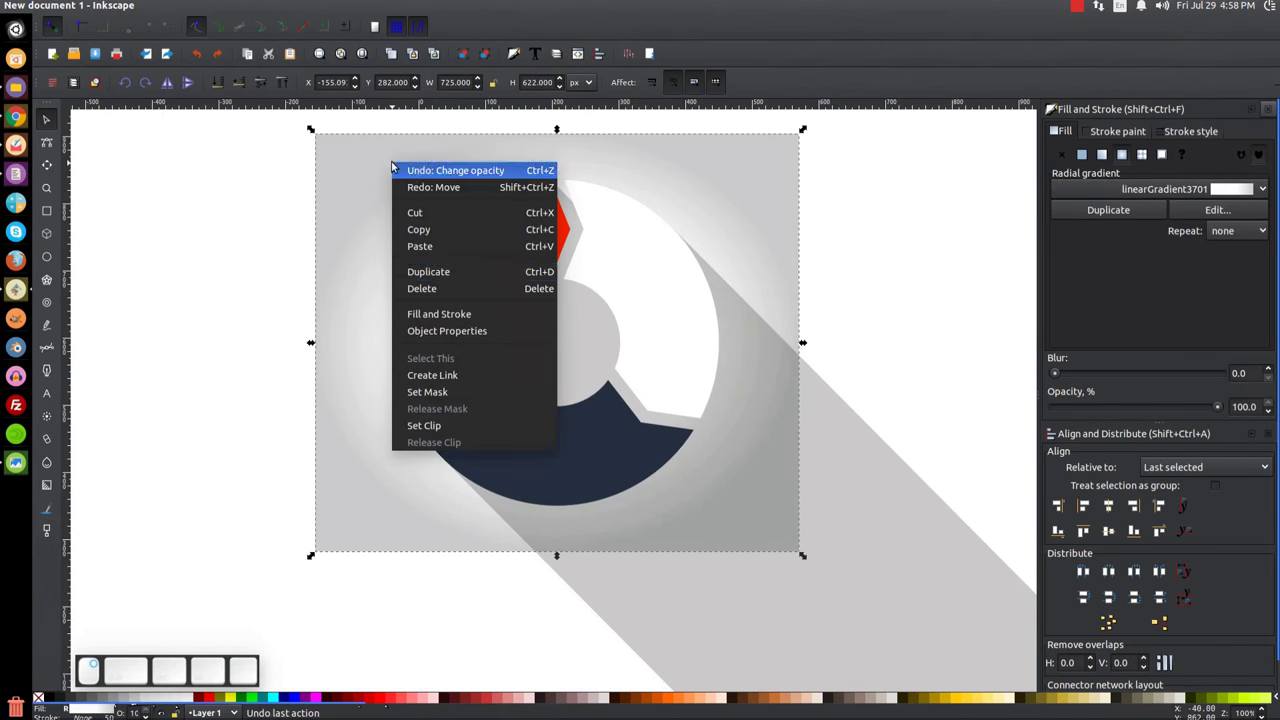
left_click(438, 272)
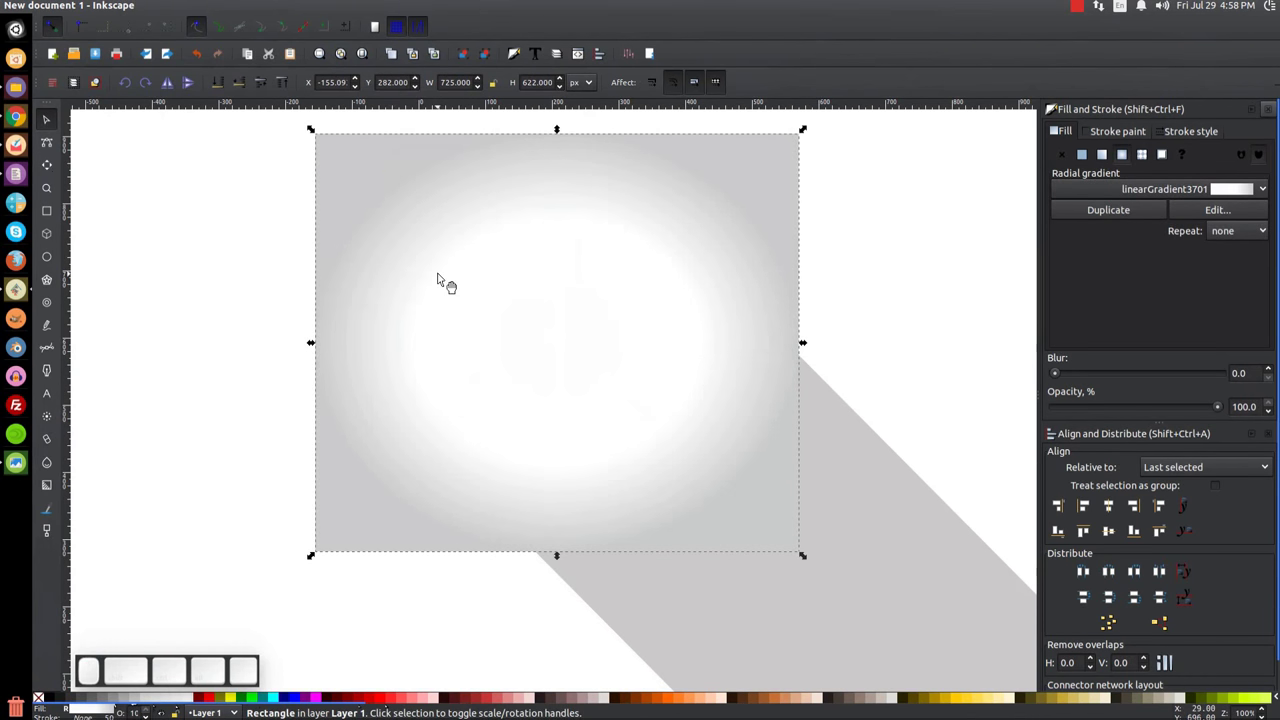
key("shift")
left_click(941, 543, "shift")
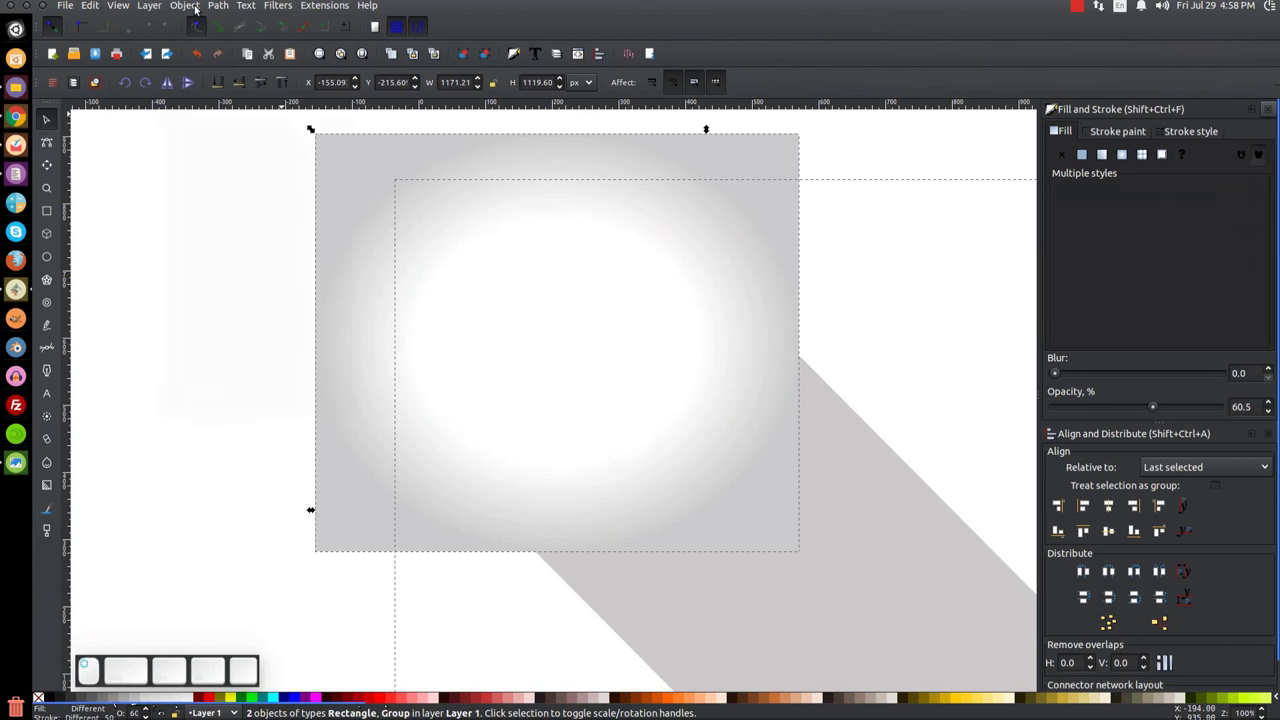
Step: Clip the shadow to the background rectangle with Object > Clip > Set, then compare with the reference
left_click(185, 6)
mouse_move(220, 105)
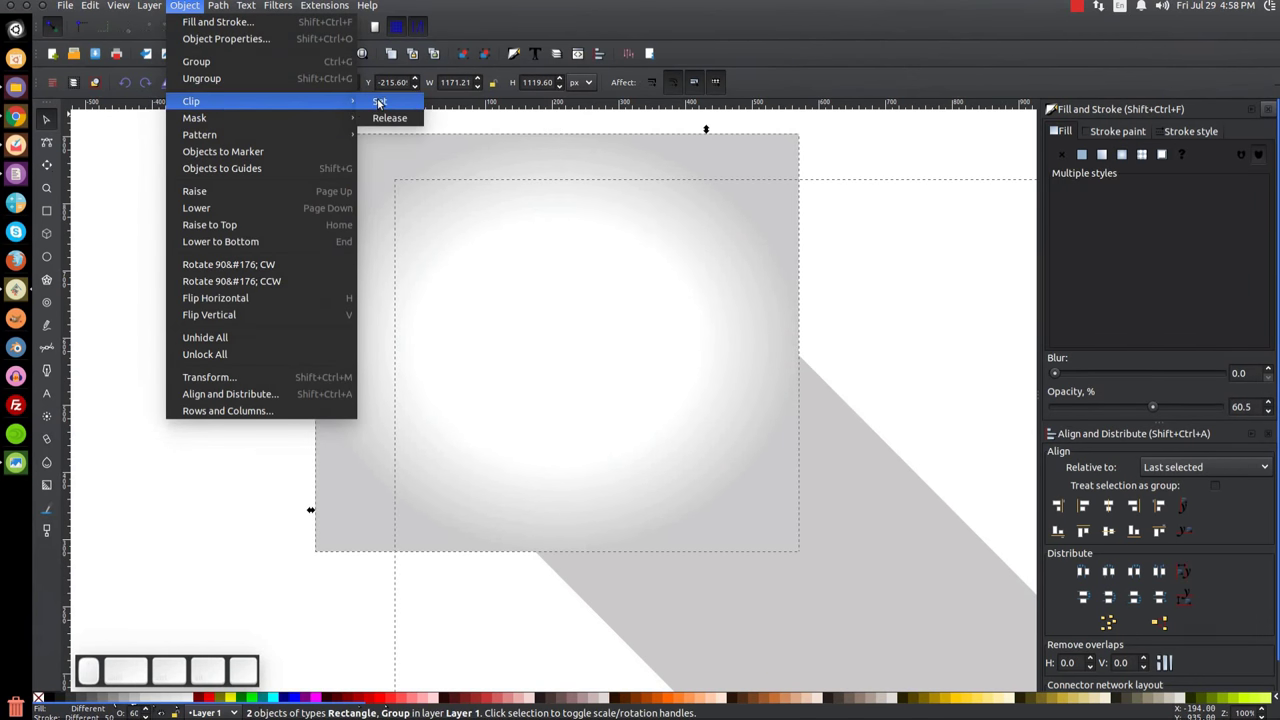
left_click(379, 103)
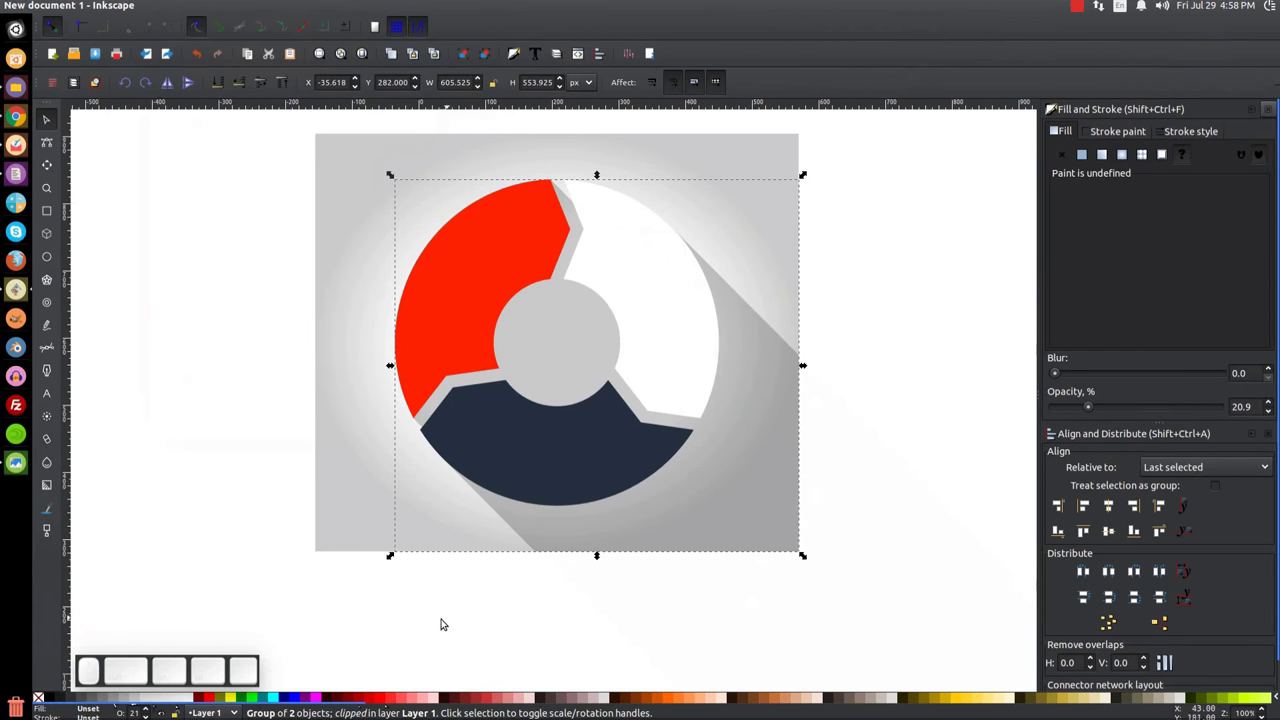
left_click(937, 269)
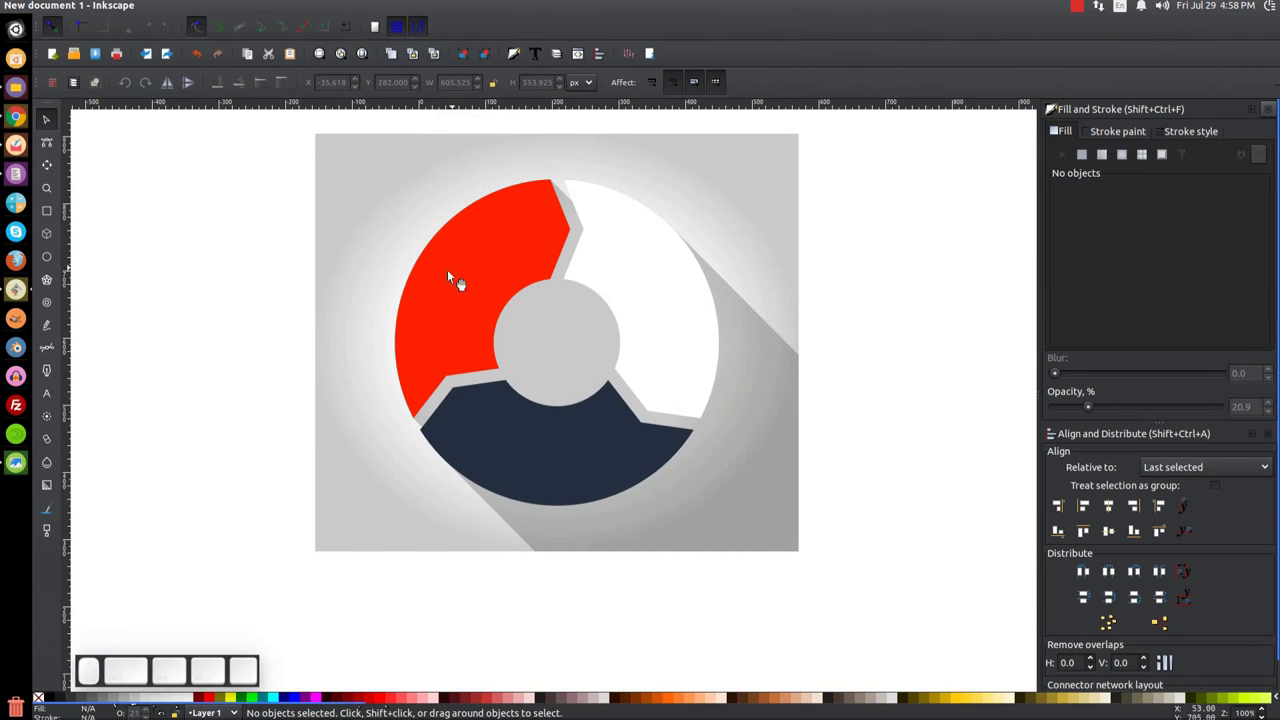
key("alt+Tab")
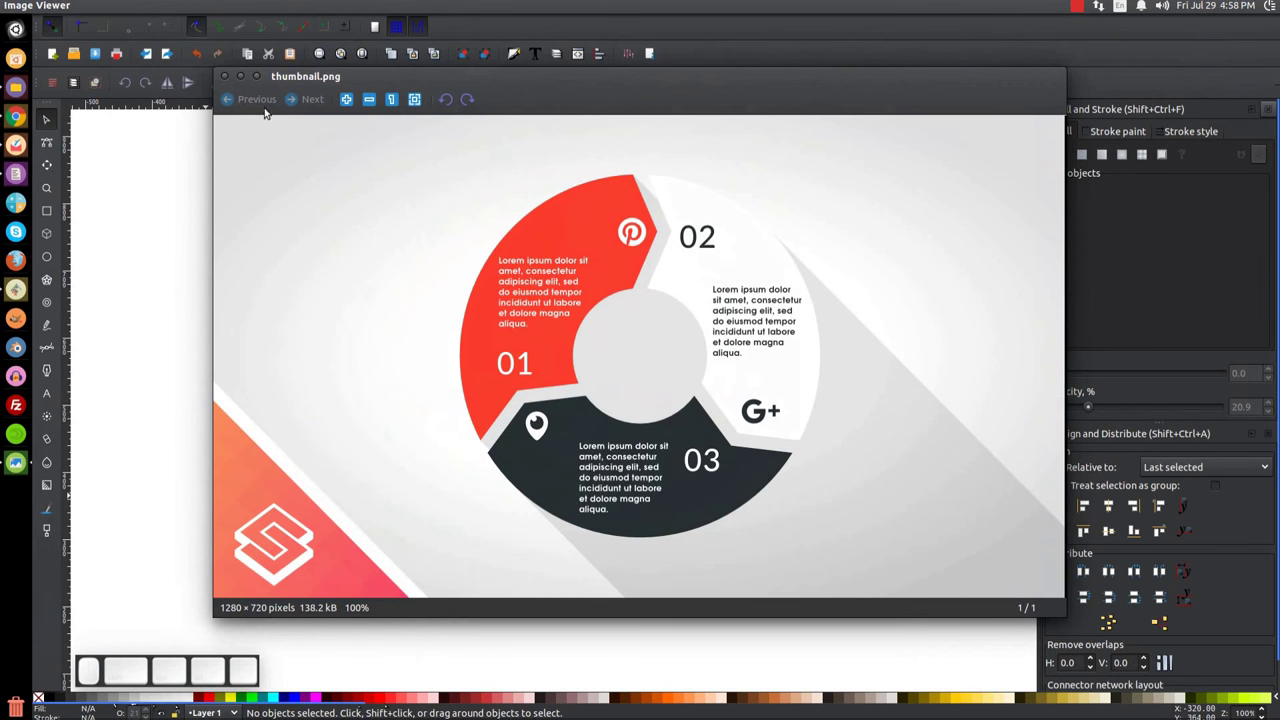
left_click(240, 77)
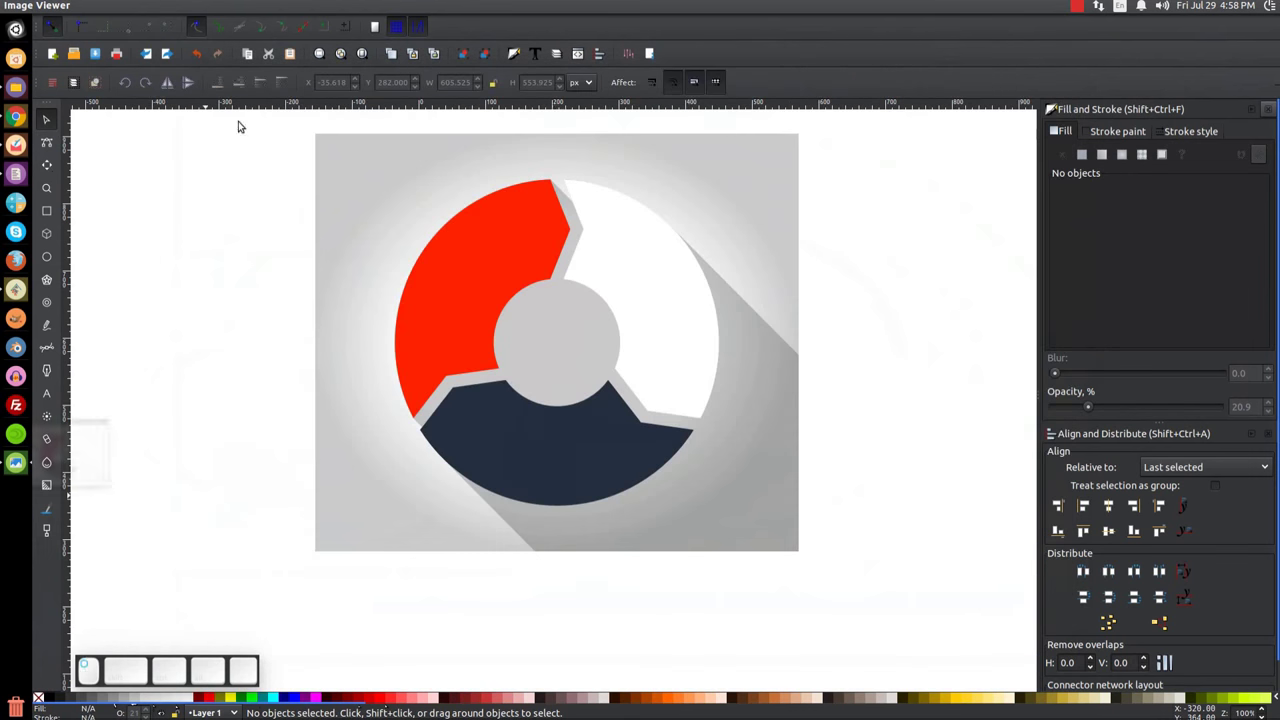
left_click(47, 393)
Step: Type a '01' label left of the ring and set it in Lato Medium
left_click(212, 361)
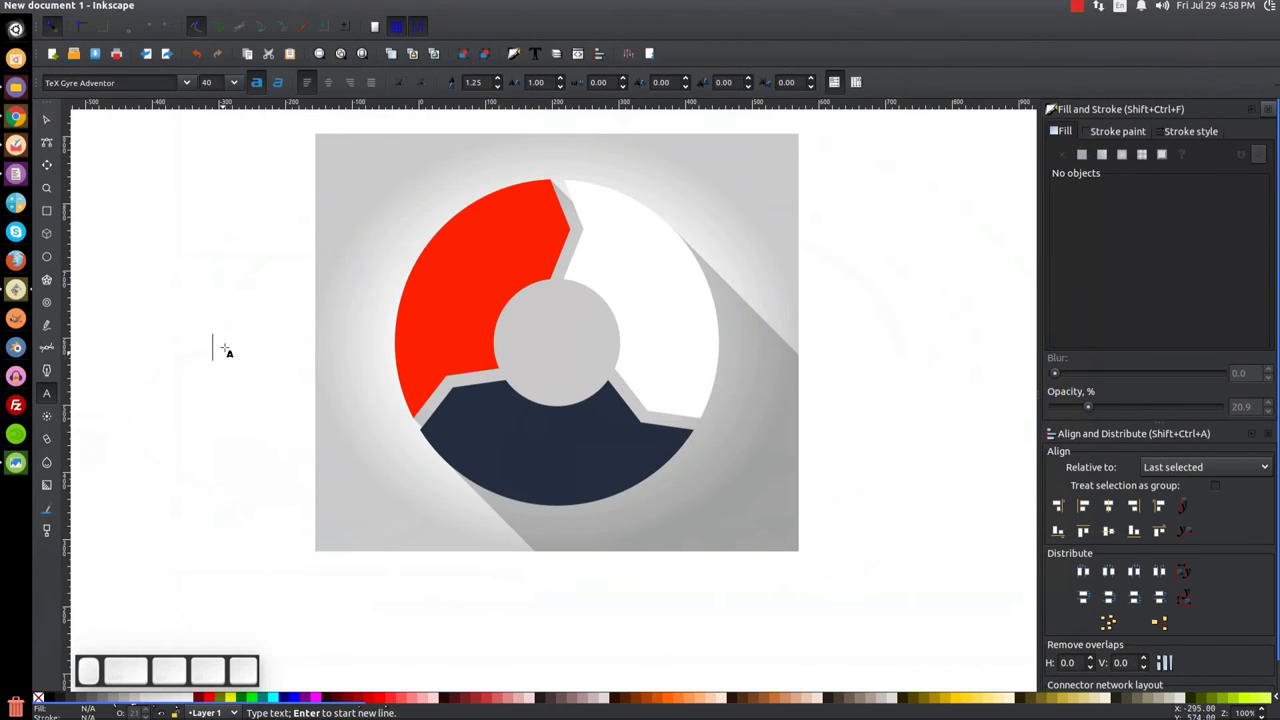
type("01")
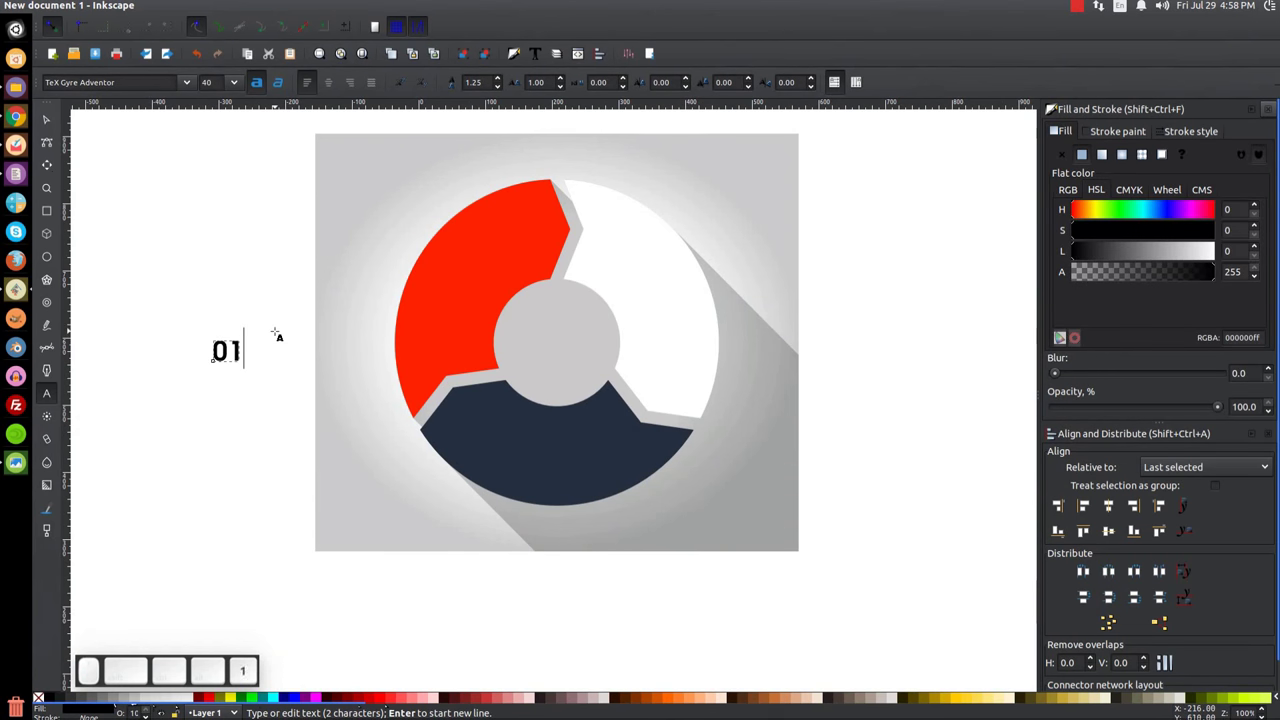
left_click(557, 53)
type("lato")
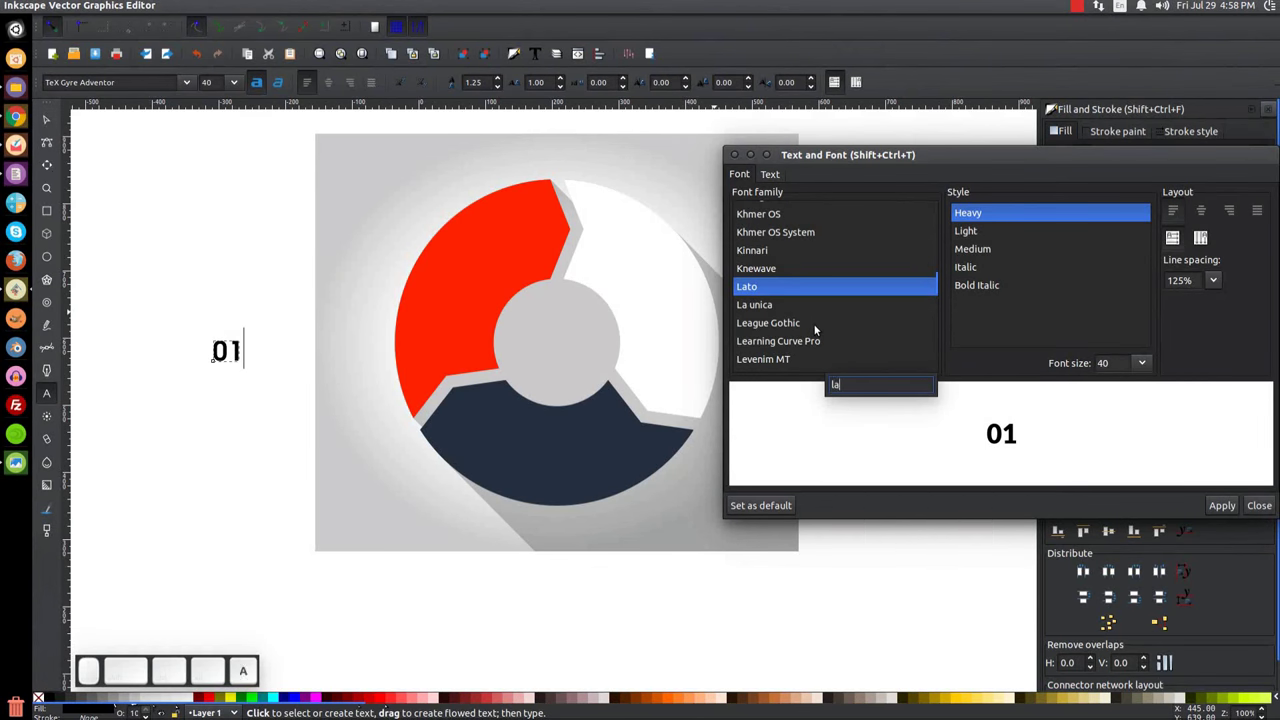
left_click(760, 294)
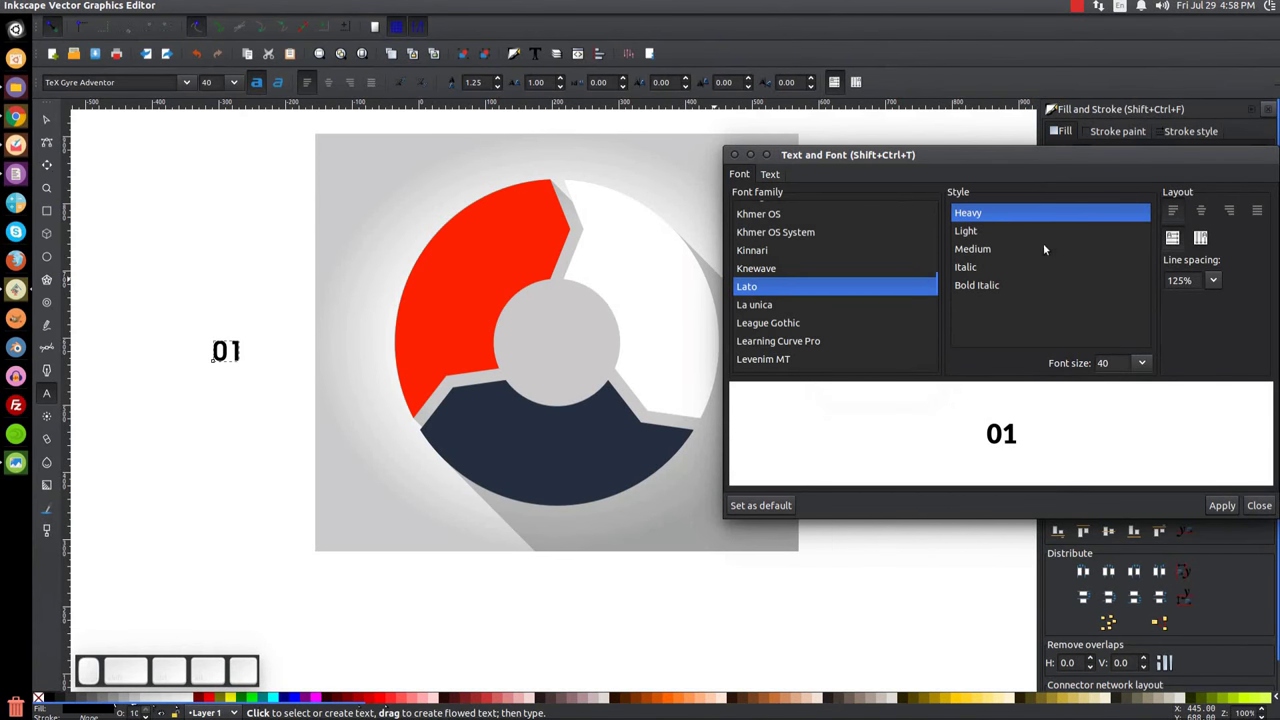
left_click(986, 250)
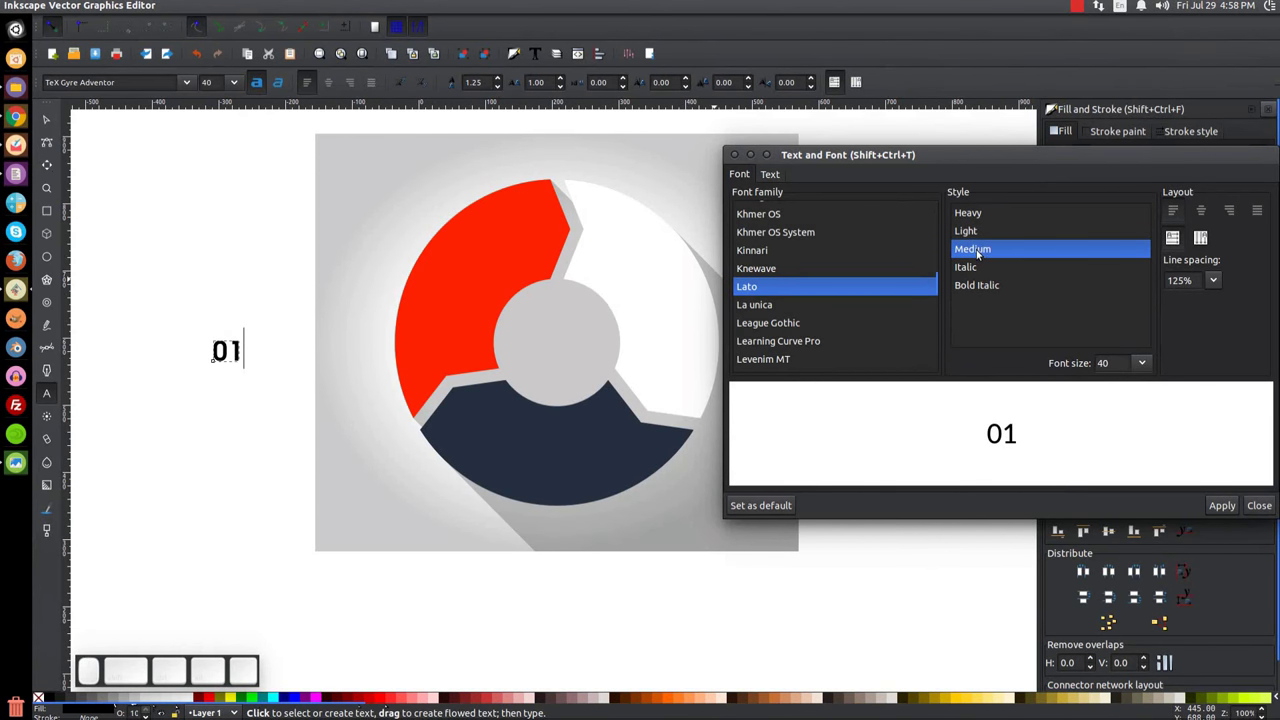
left_click(1221, 507)
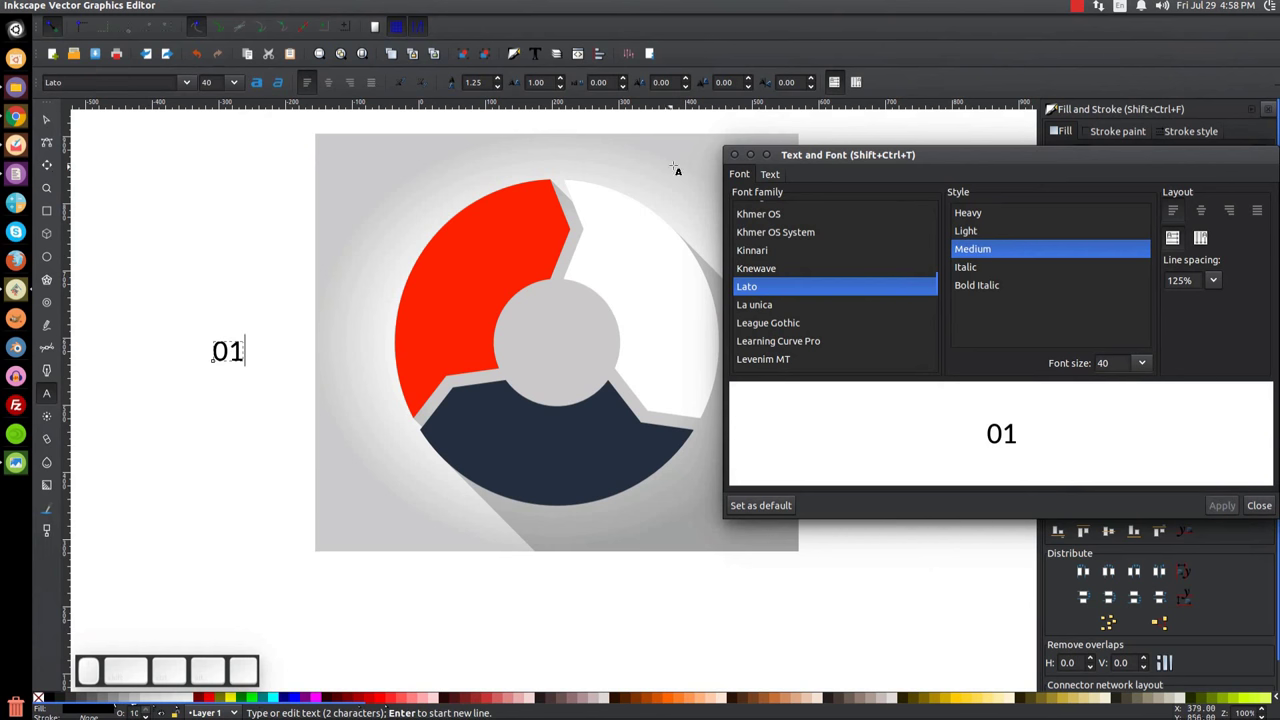
left_click(735, 156)
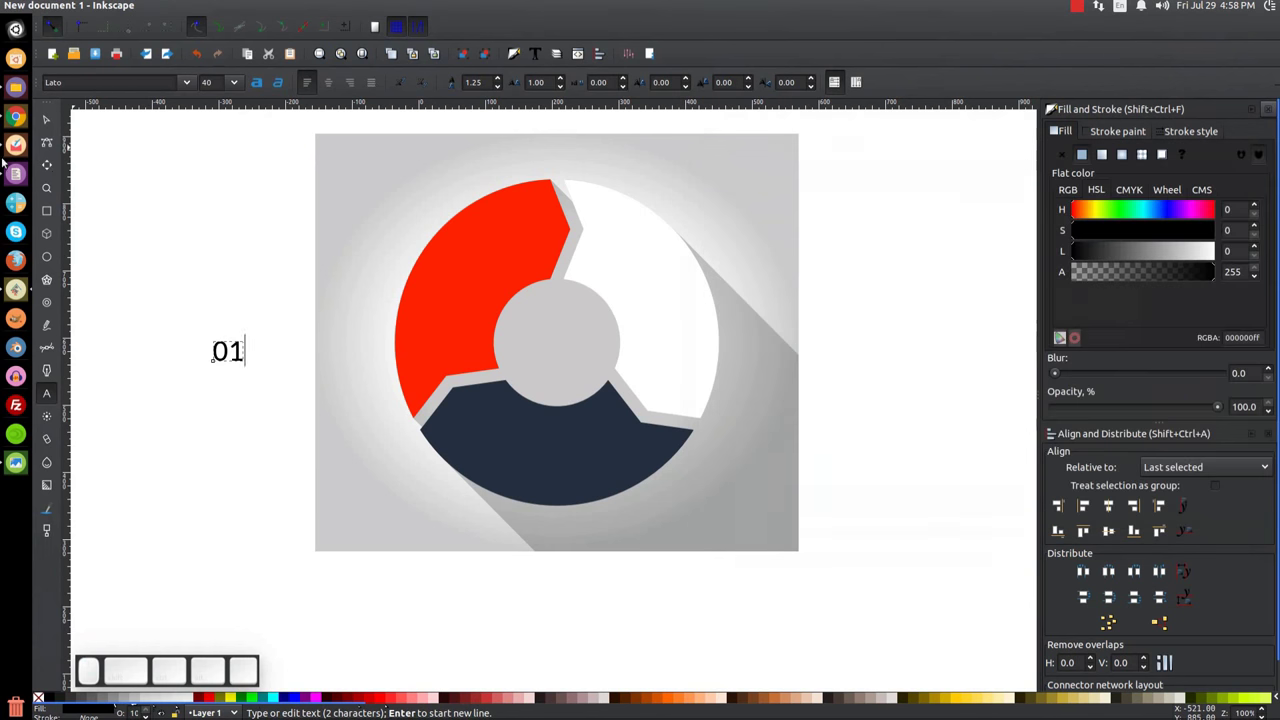
left_click(46, 119)
Step: Move the 01 label onto the red segment, make it white, and shrink it slightly
left_click_drag(235, 360, 444, 357)
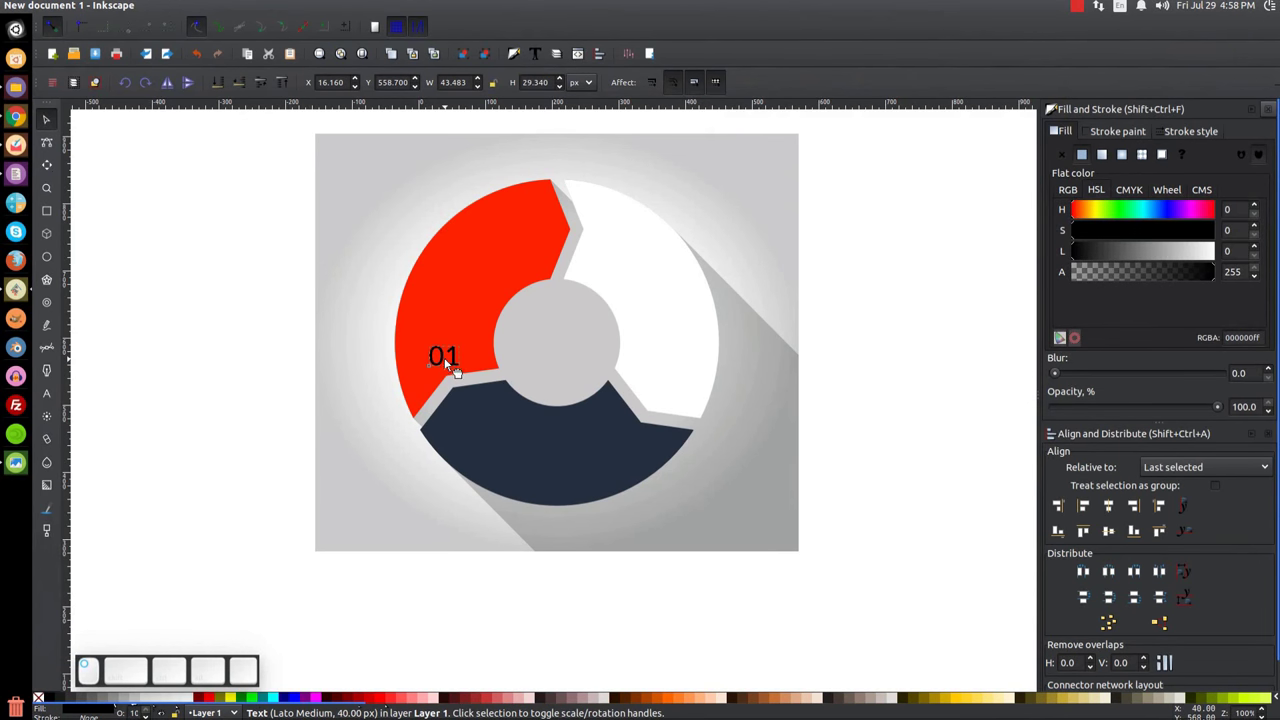
left_click(190, 703)
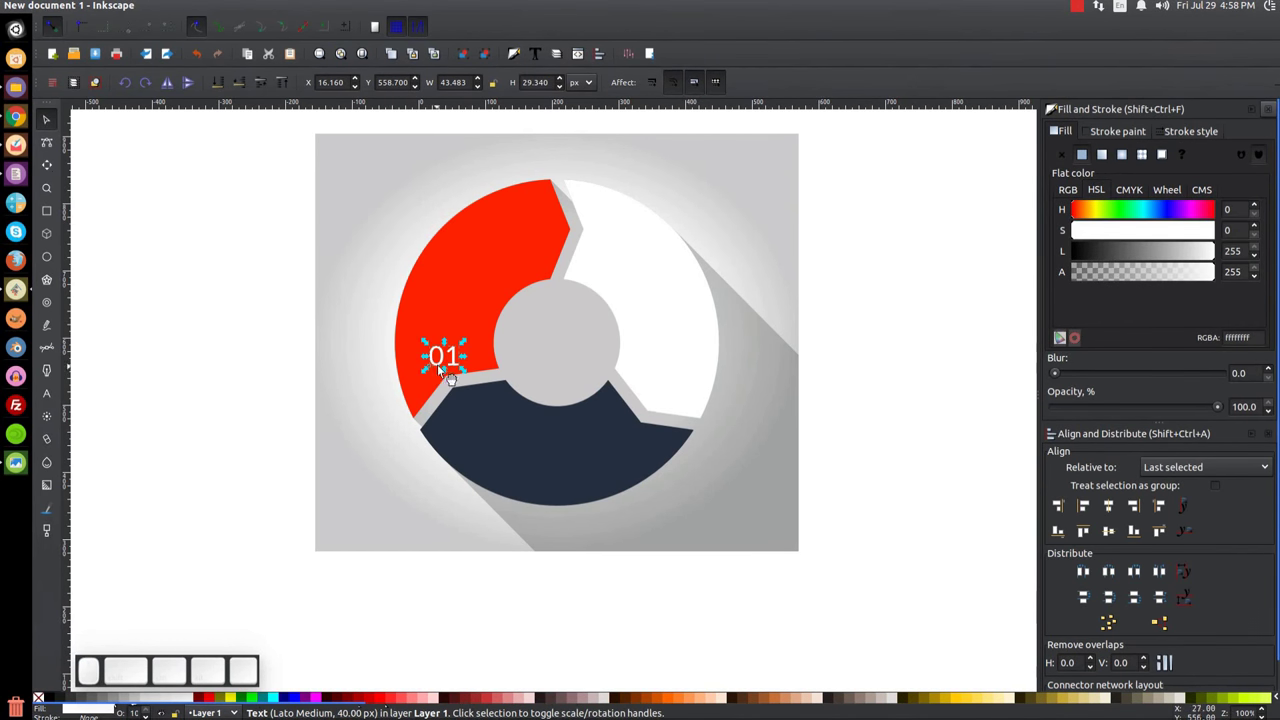
left_click_drag(465, 345, 444, 355)
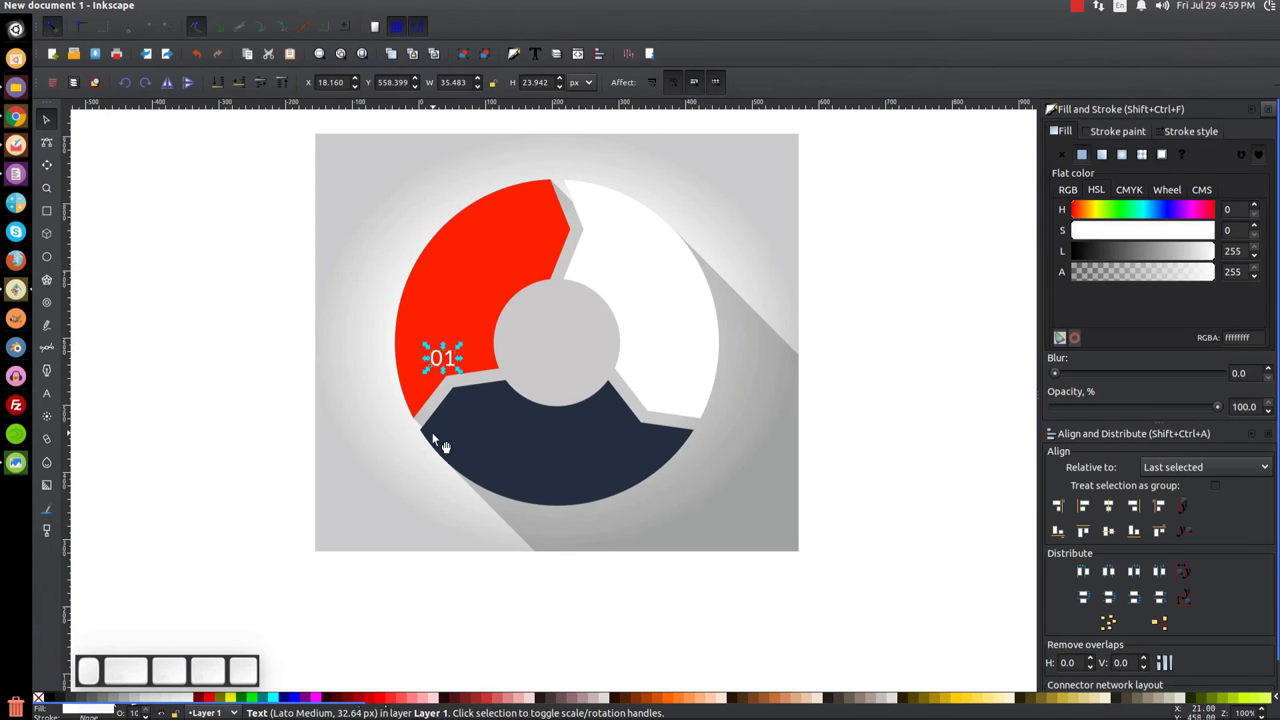
Step: Duplicate the 01 label and move the copy to the top of the white segment
right_click(439, 359)
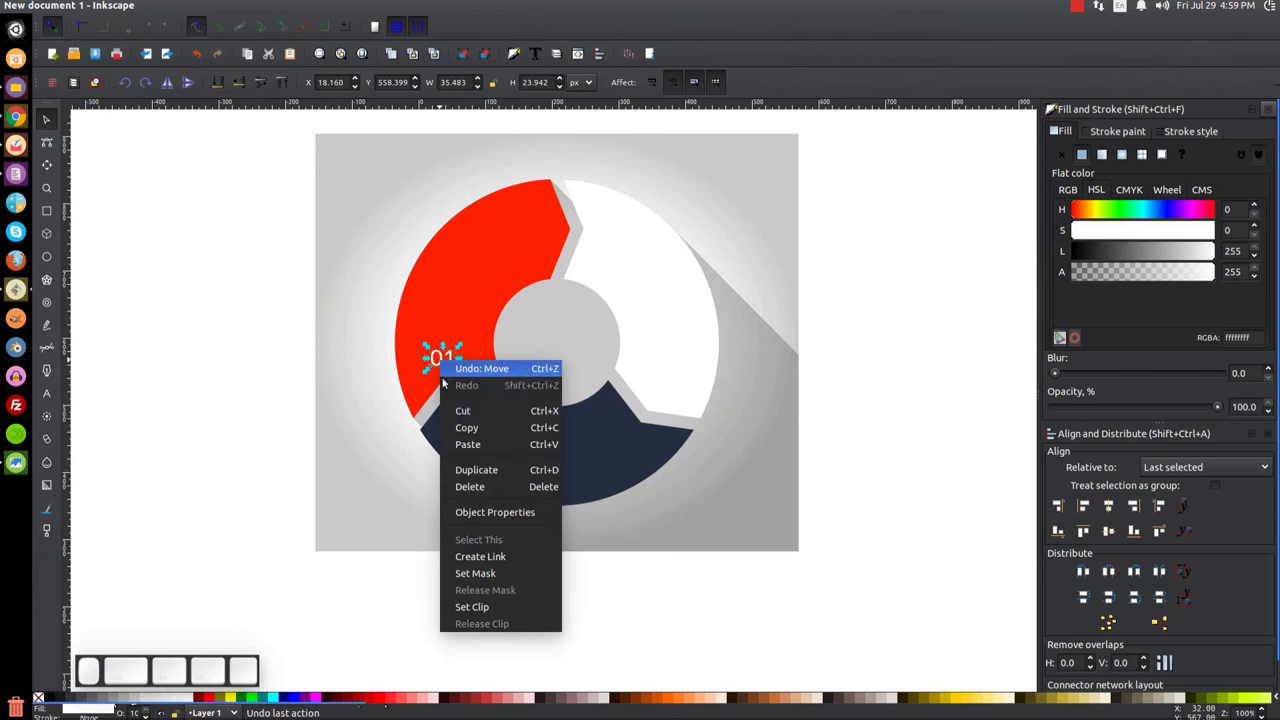
left_click(476, 469)
left_click_drag(440, 357, 598, 236)
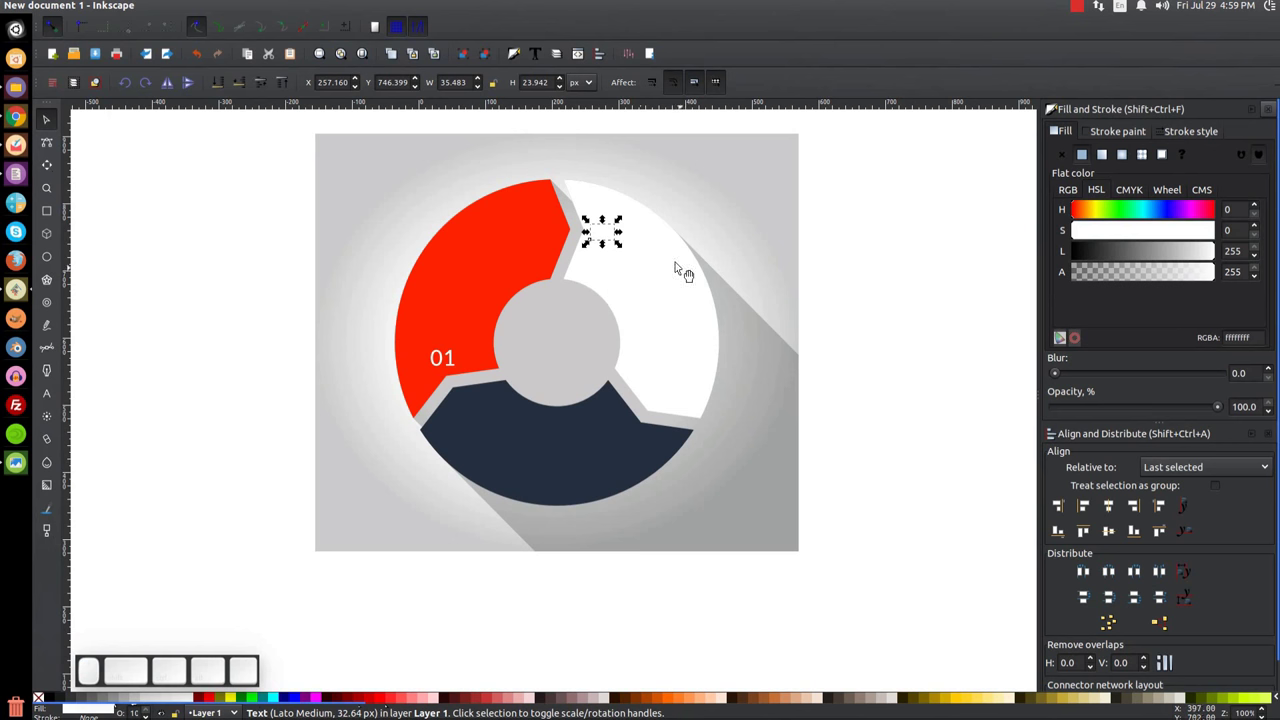
key("d")
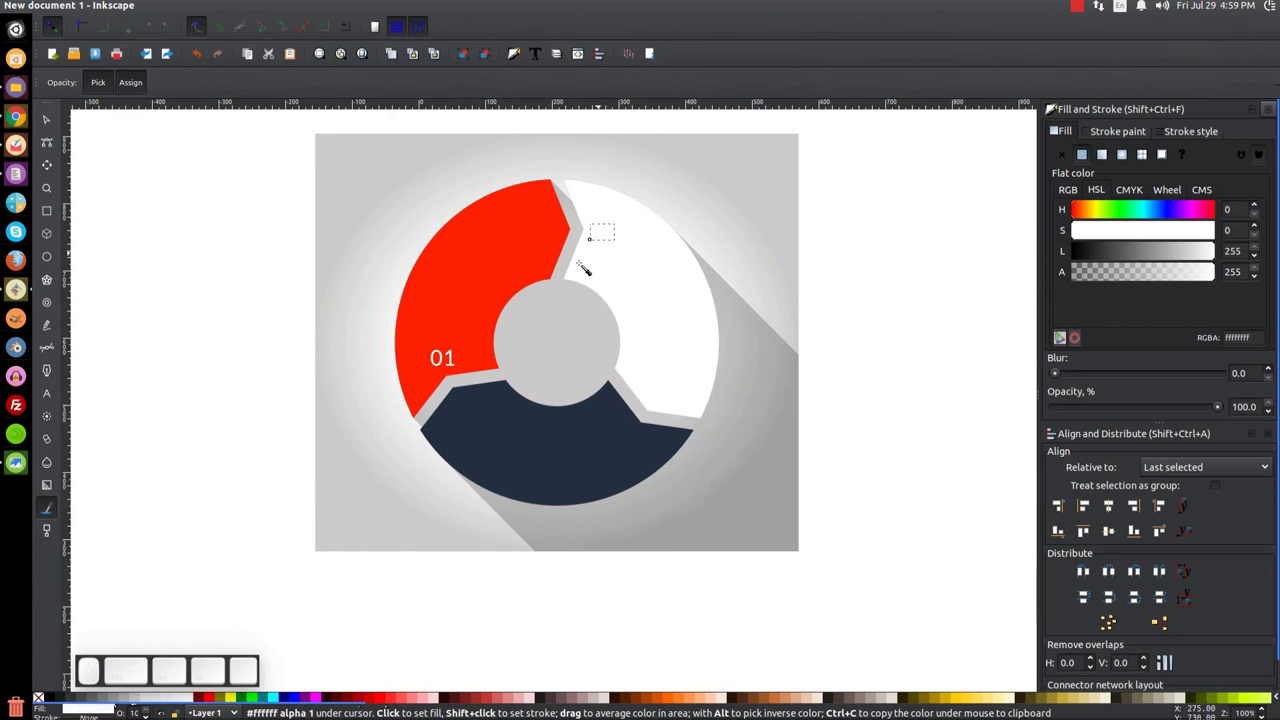
Step: Colour the white segment's label copy navy with the dropper and change its text to 02
left_click(539, 450)
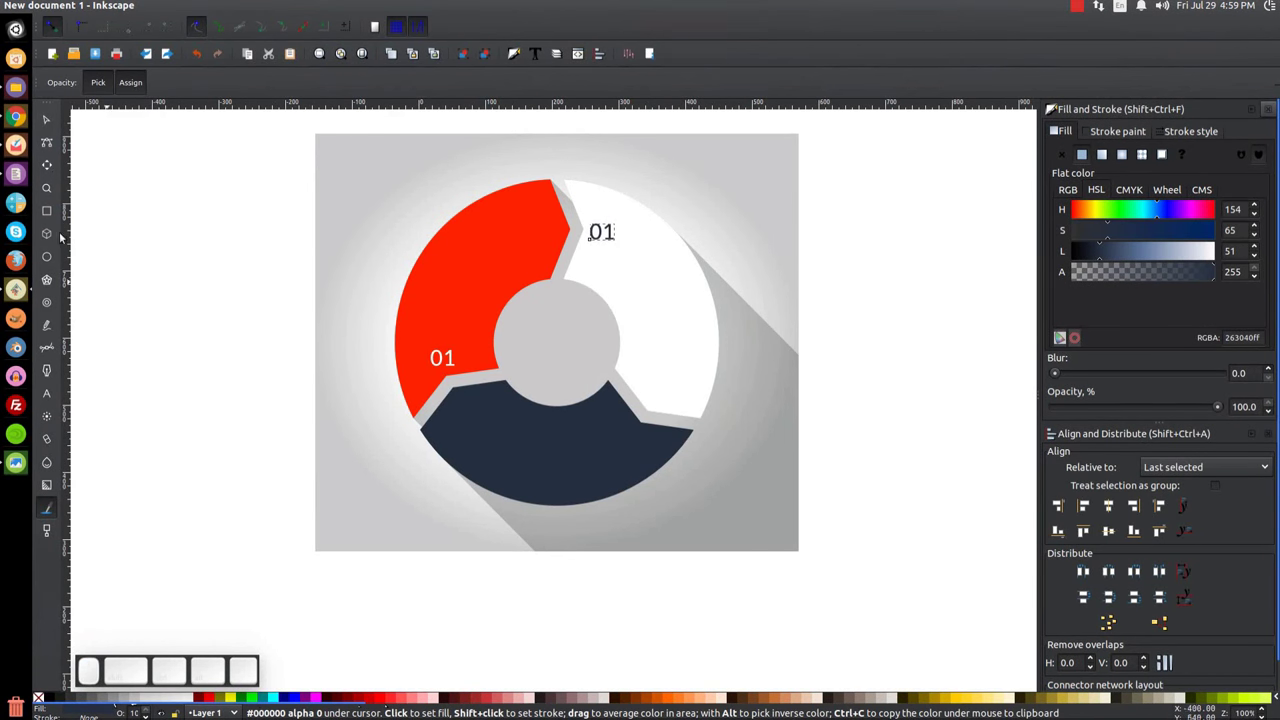
left_click(47, 118)
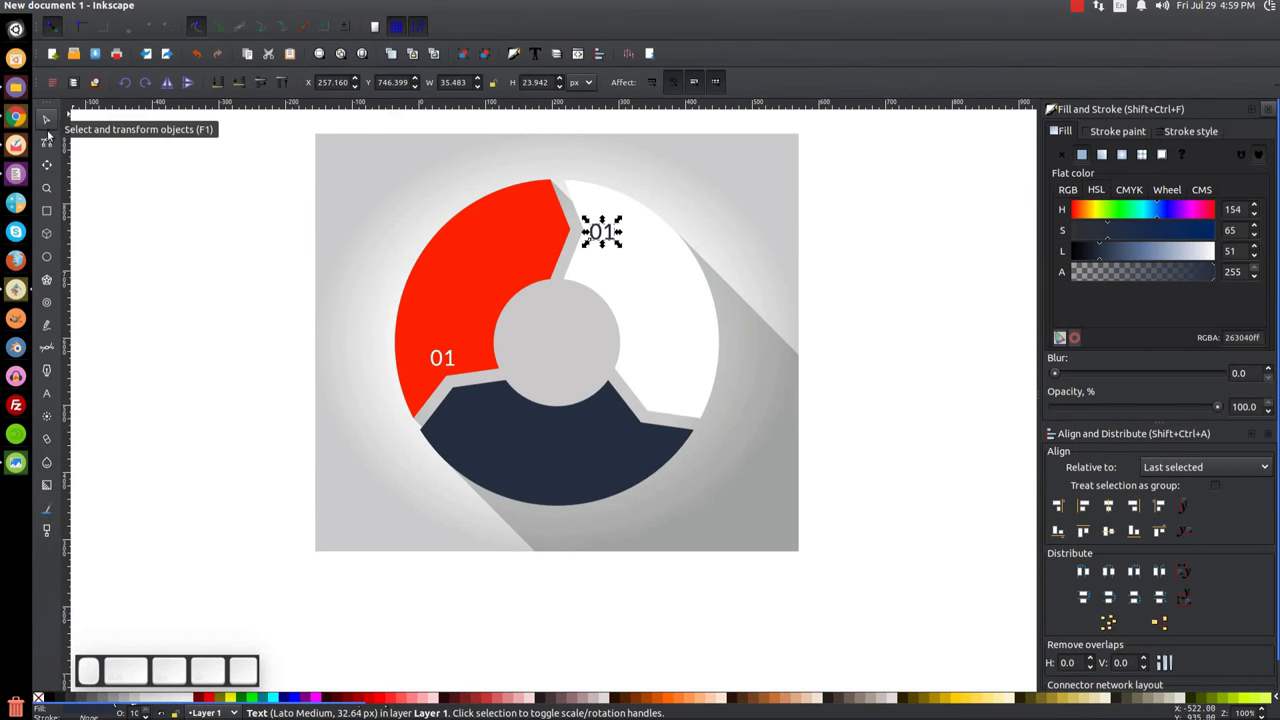
left_click(47, 394)
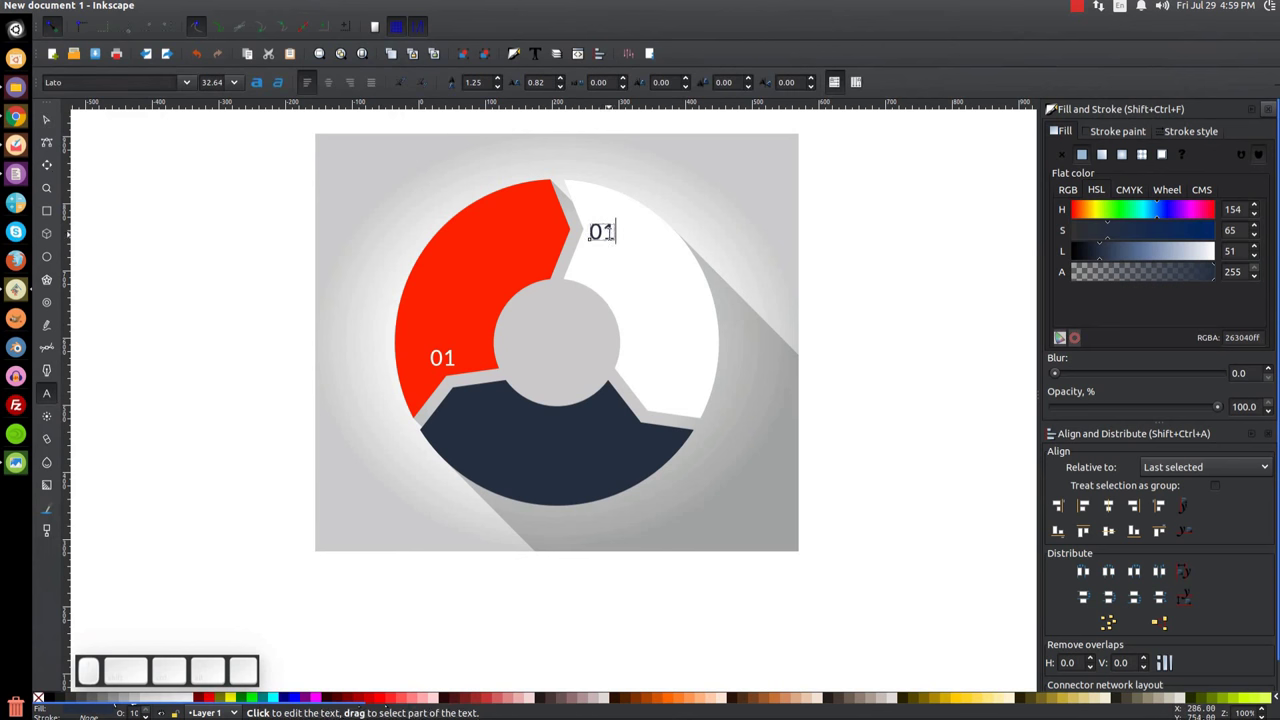
type("2")
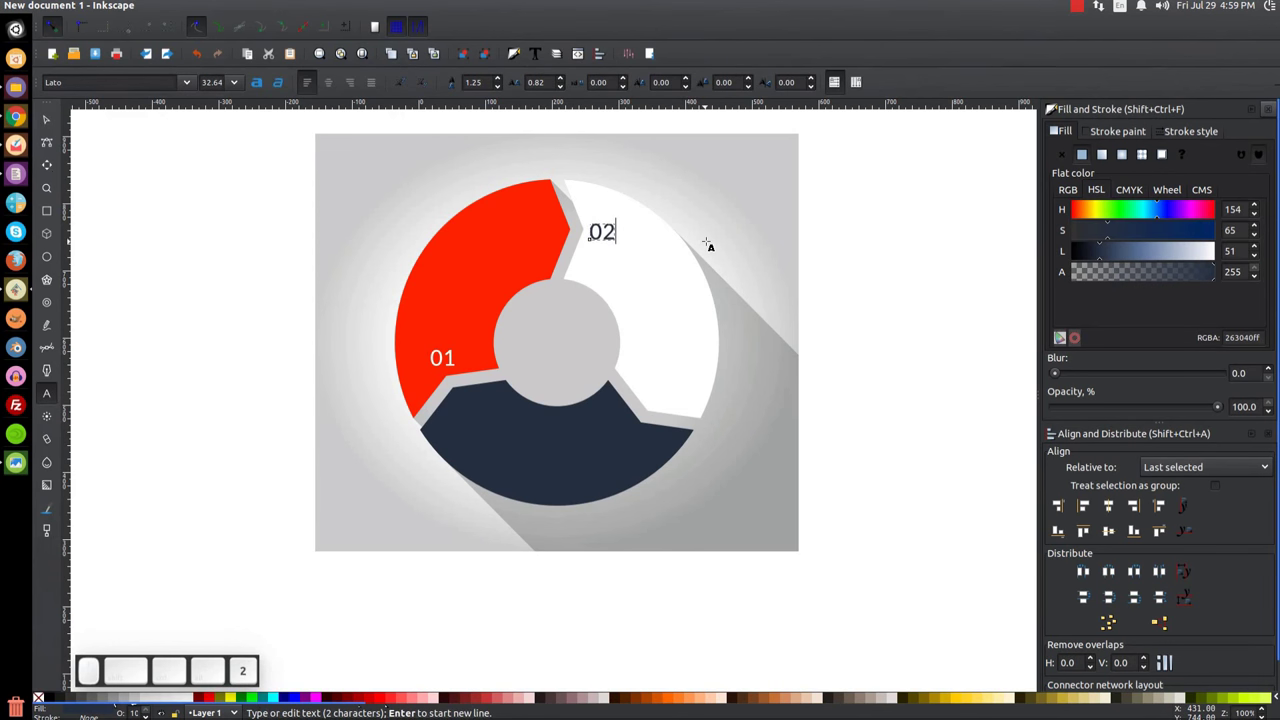
left_click(47, 119)
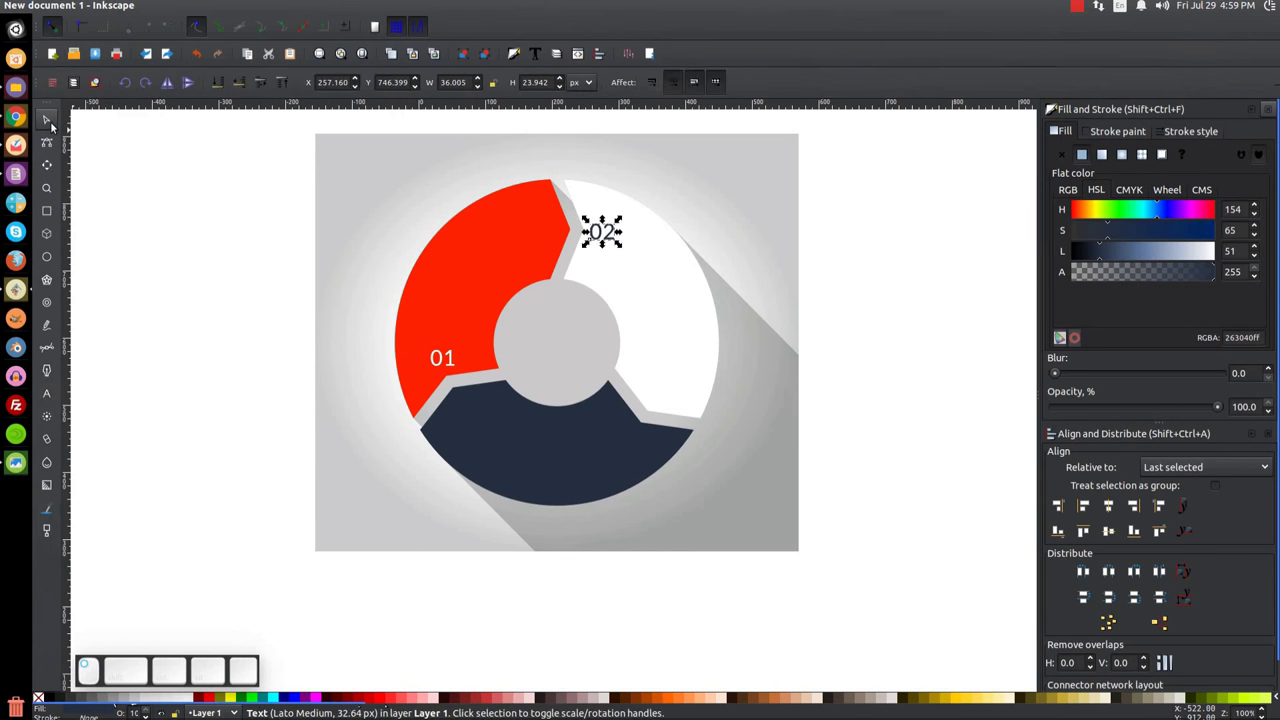
Step: Duplicate the white 01 label onto the navy segment, change it to 03, and view the thumbnail reference
left_click(443, 357)
right_click(443, 357)
left_click(480, 468)
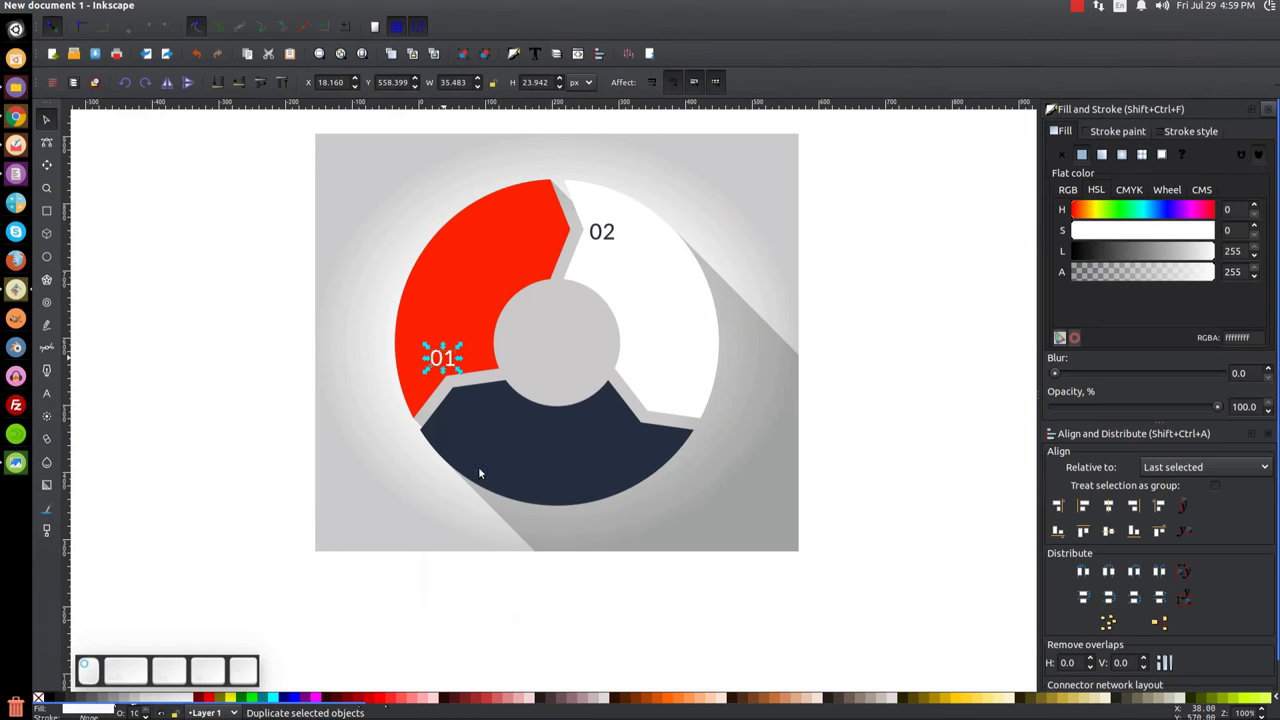
left_click_drag(444, 357, 636, 447)
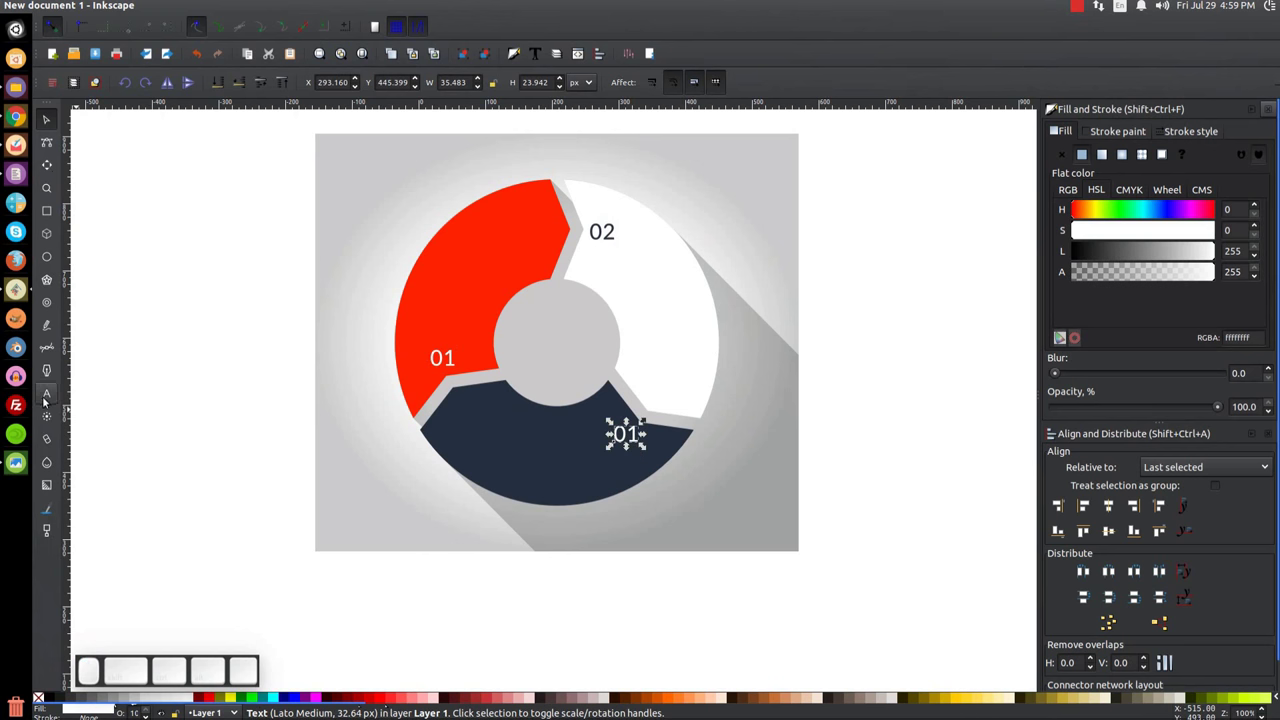
left_click(46, 393)
key("BackSpace")
type("3")
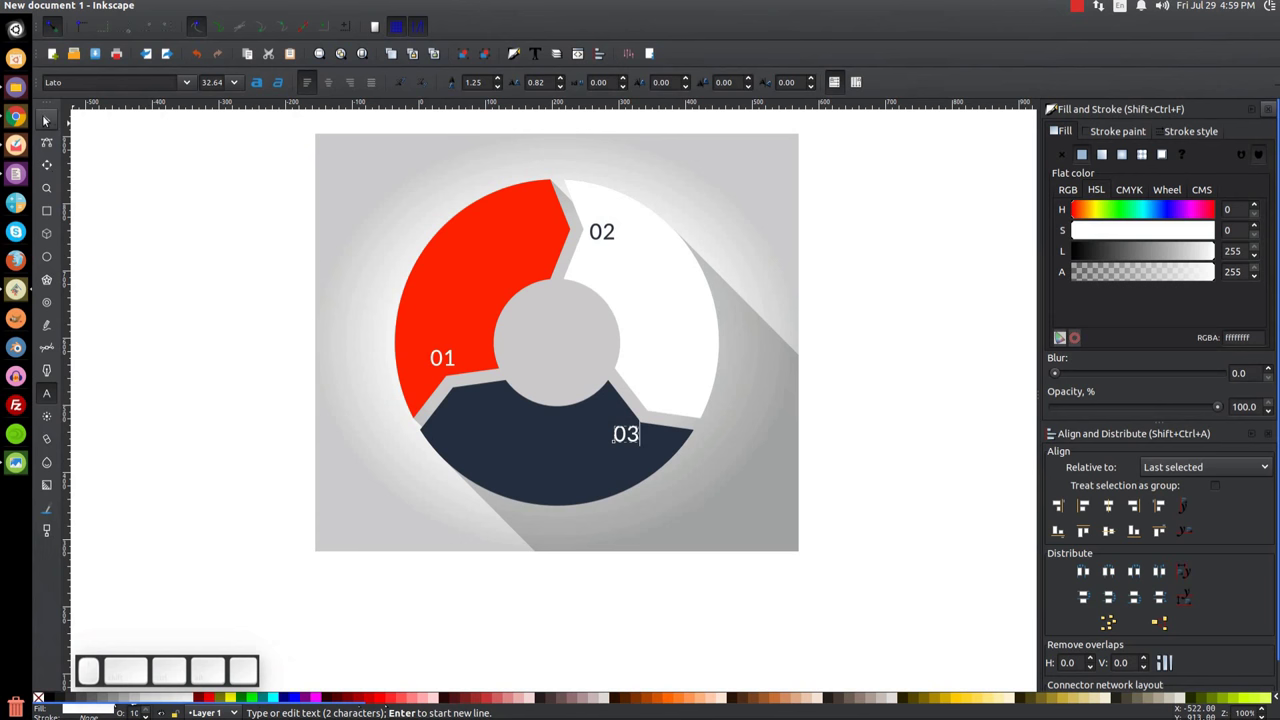
left_click(45, 120)
left_click_drag(629, 436, 630, 439)
left_click(16, 463)
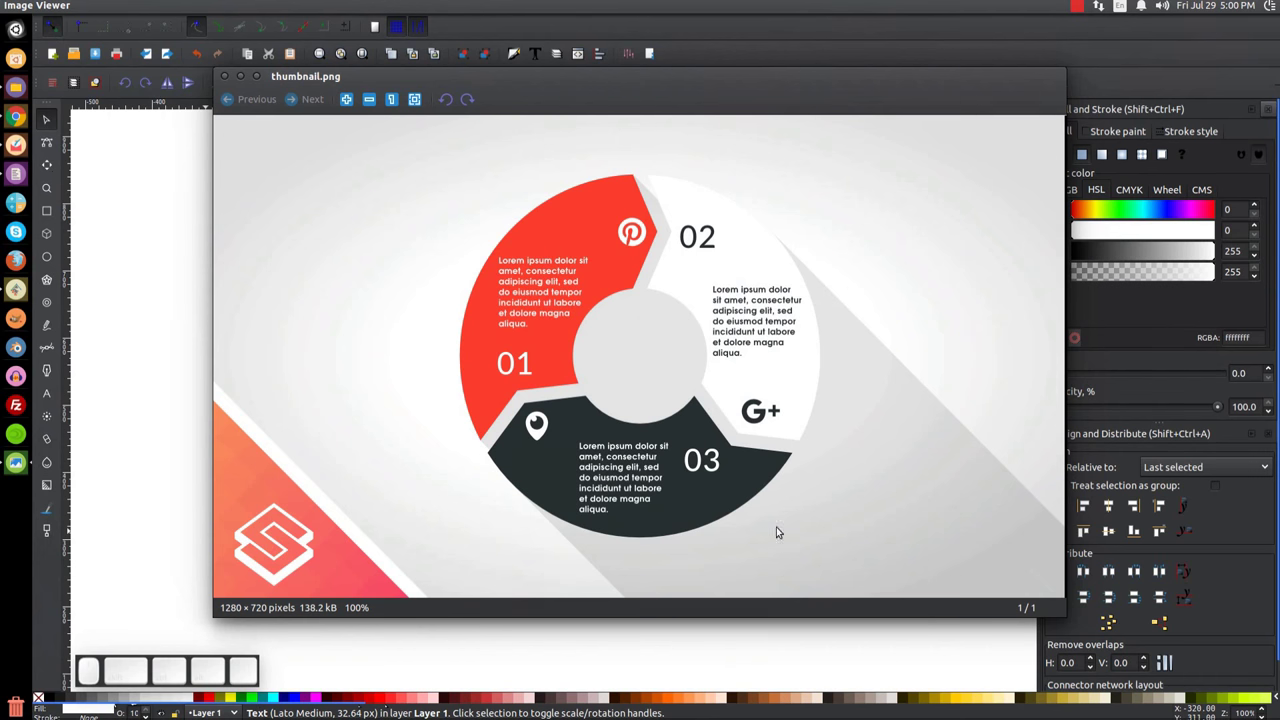
Step: Close the Image Viewer window showing thumbnail.png
left_click(226, 77)
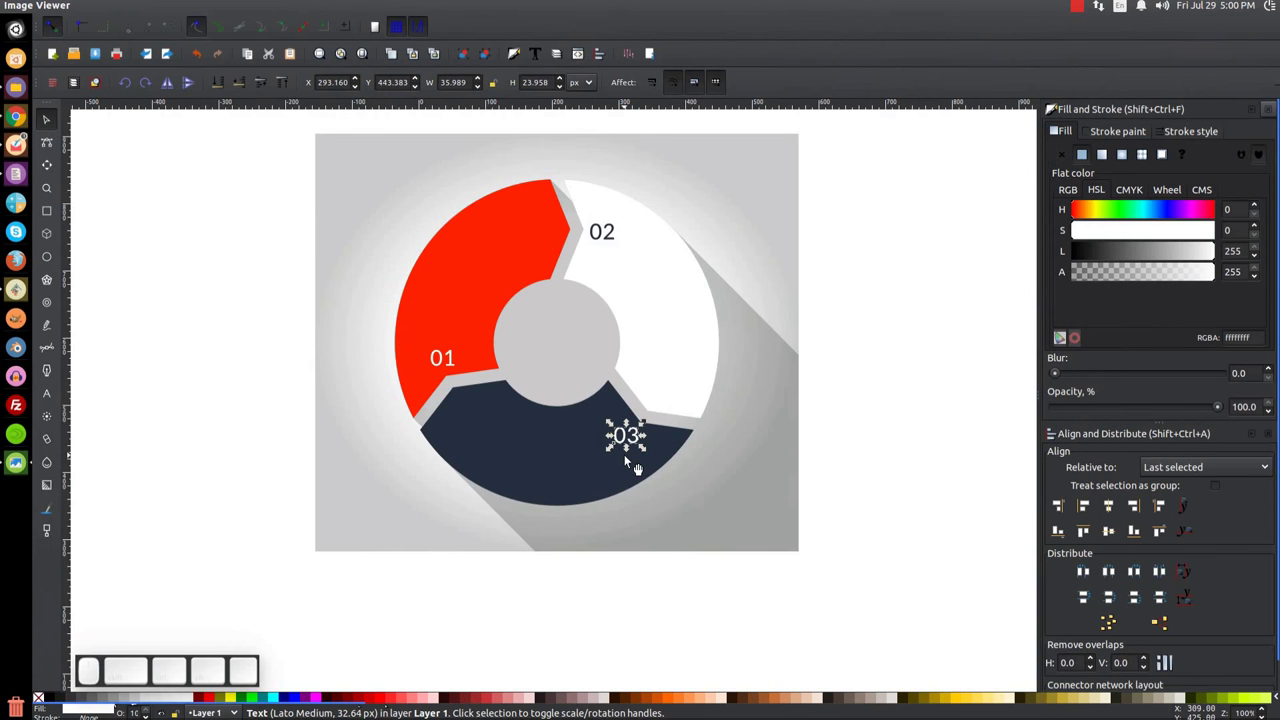
Step: Import SocialMediaIcons.svg into the drawing via File > Import
left_click(847, 373)
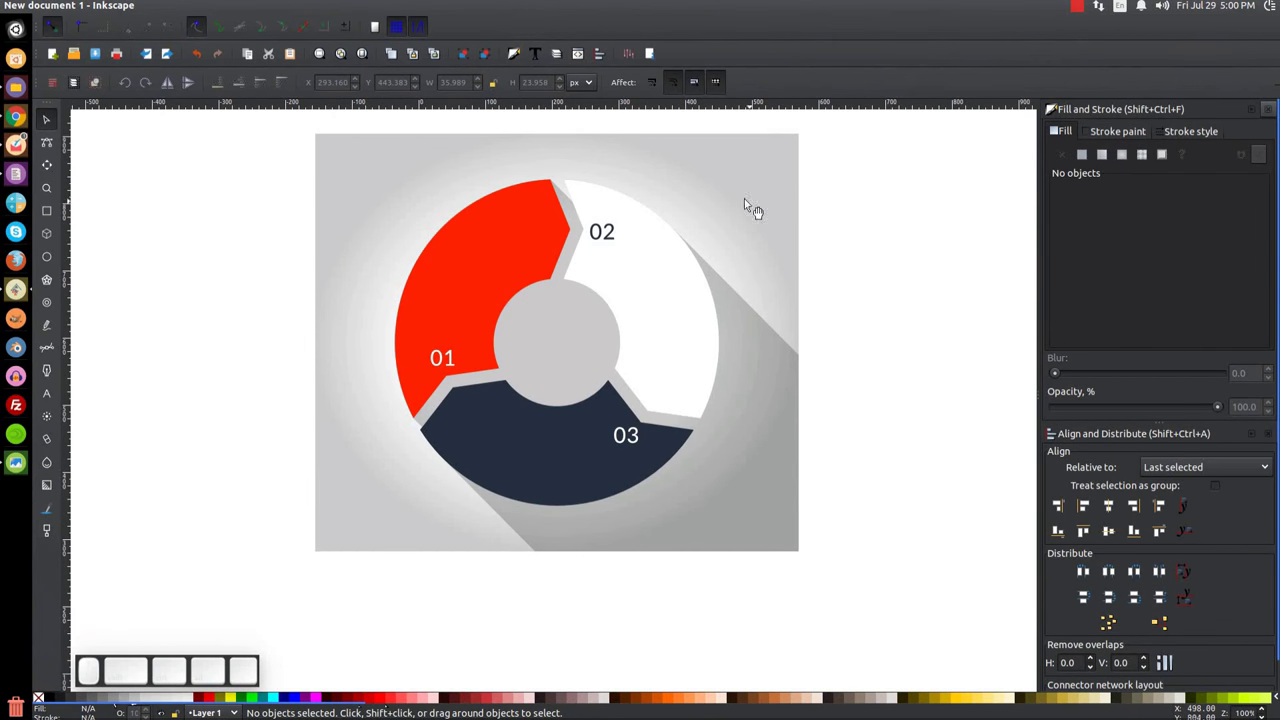
left_click(72, 6)
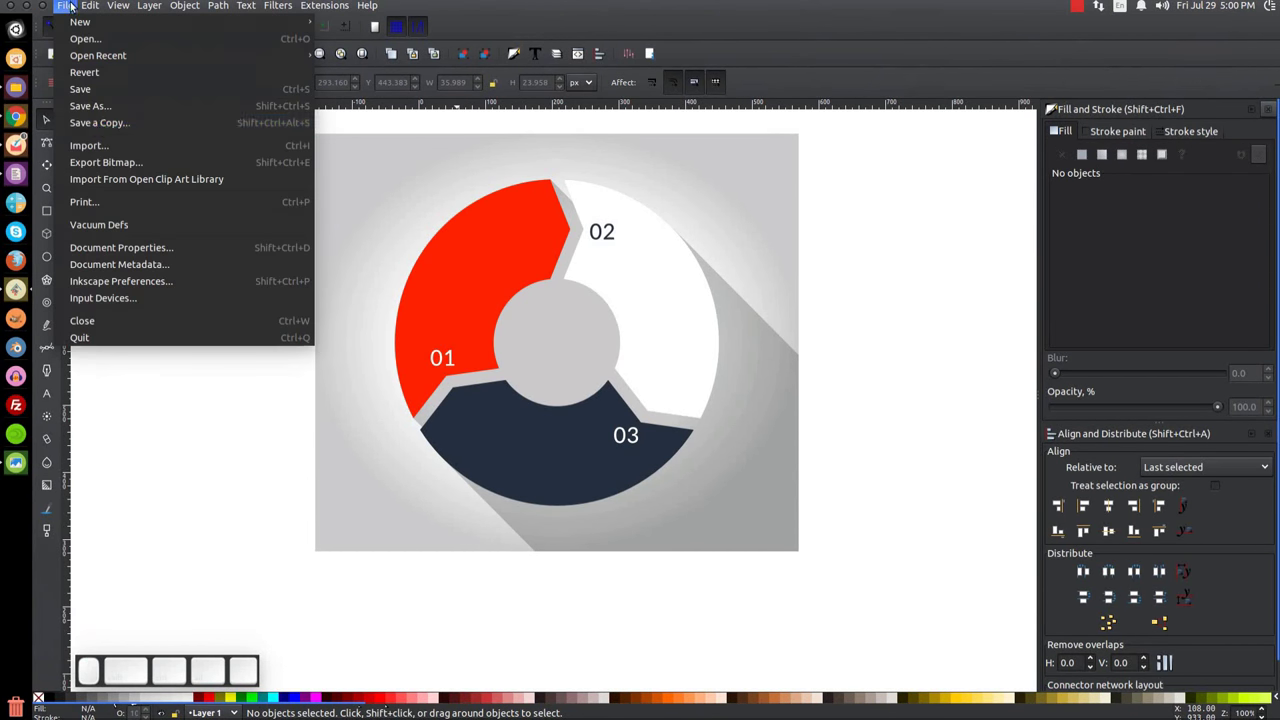
left_click(100, 148)
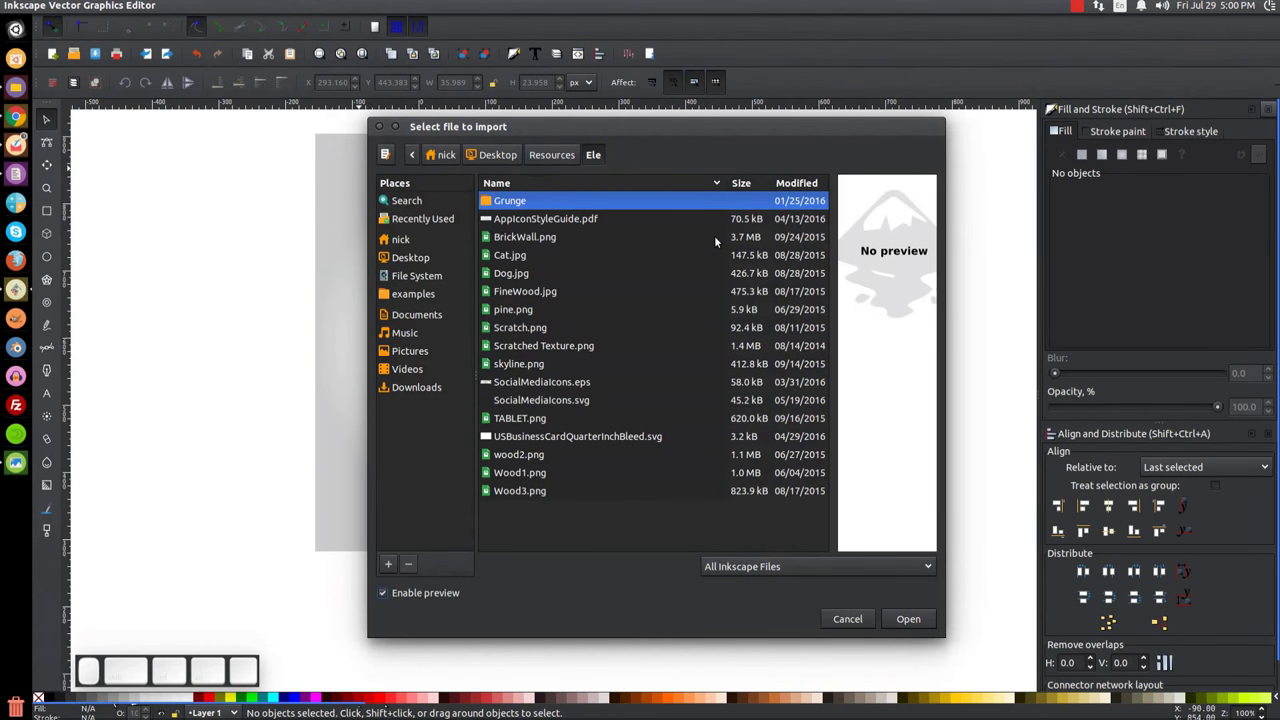
left_click(557, 401)
double_click(562, 401)
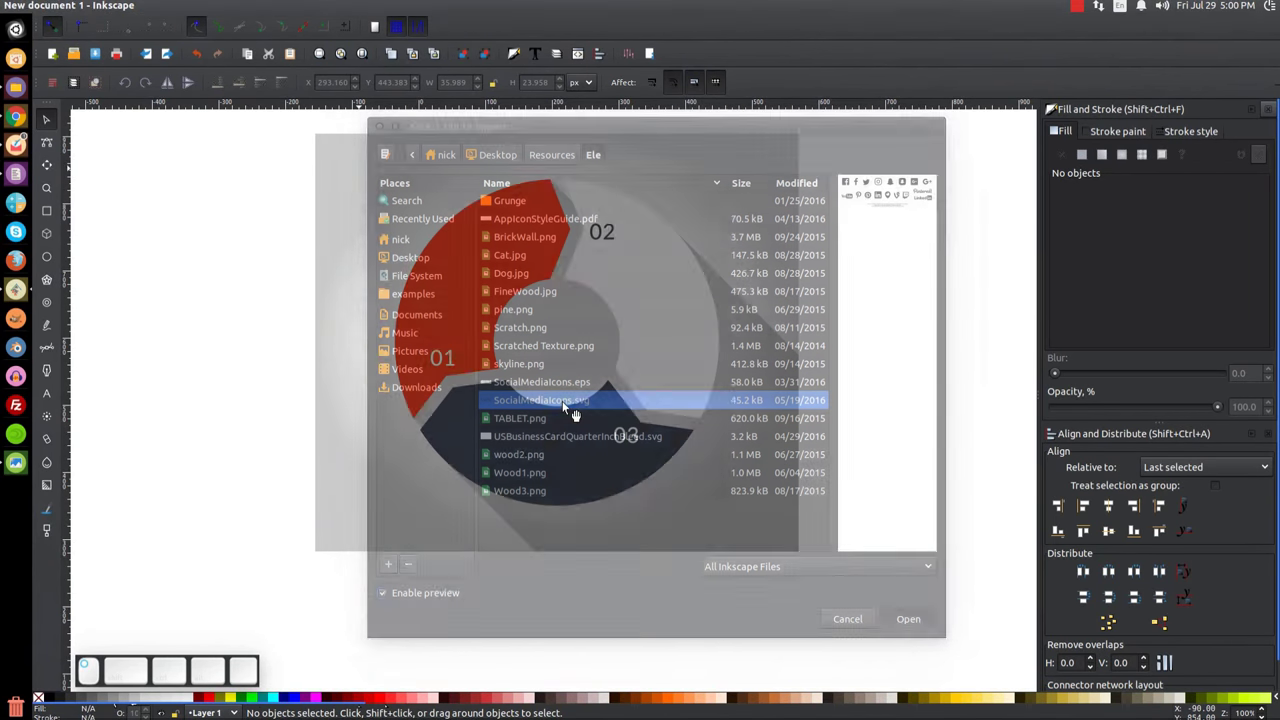
Step: Position the icon set below the ring chart and ungroup it into separate icons
left_click_drag(680, 340, 688, 553)
scroll(688, 553, "down", 3)
left_click_drag(705, 445, 729, 456)
left_click(484, 55)
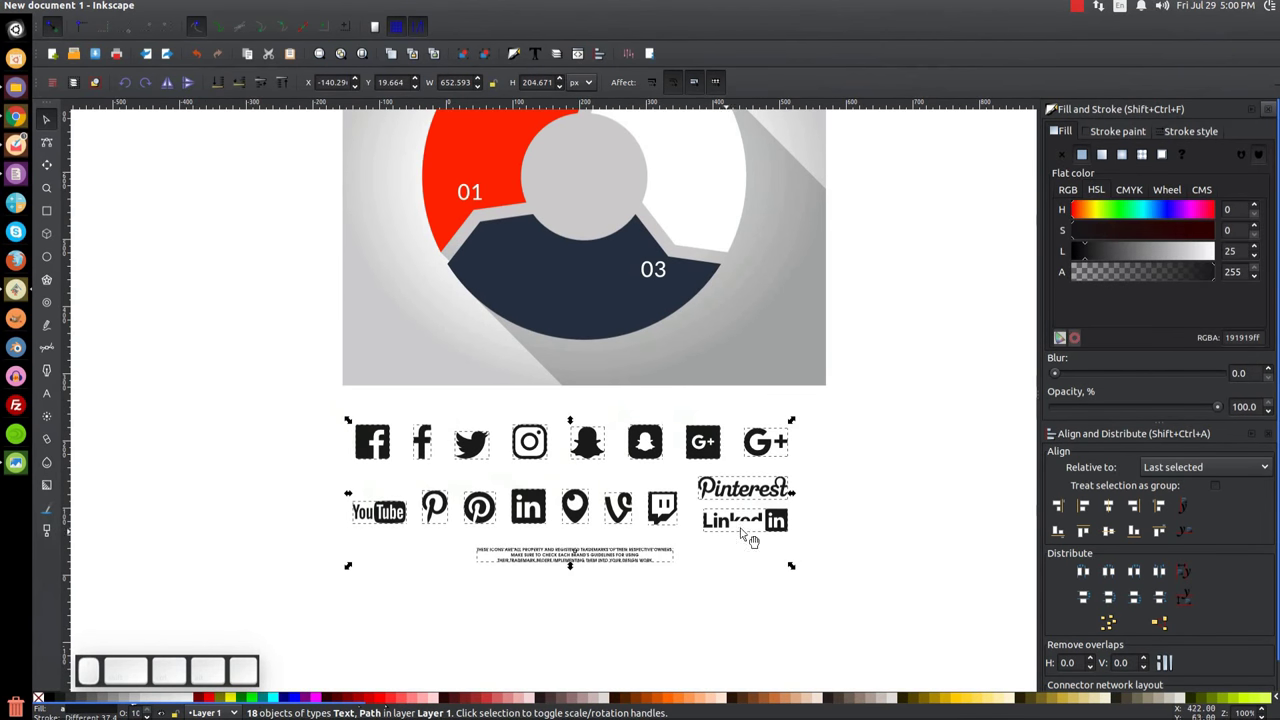
Step: Check the thumbnail reference, then drag the round Pinterest icon onto the top of the red 01 segment
scroll(782, 404, "up", 2)
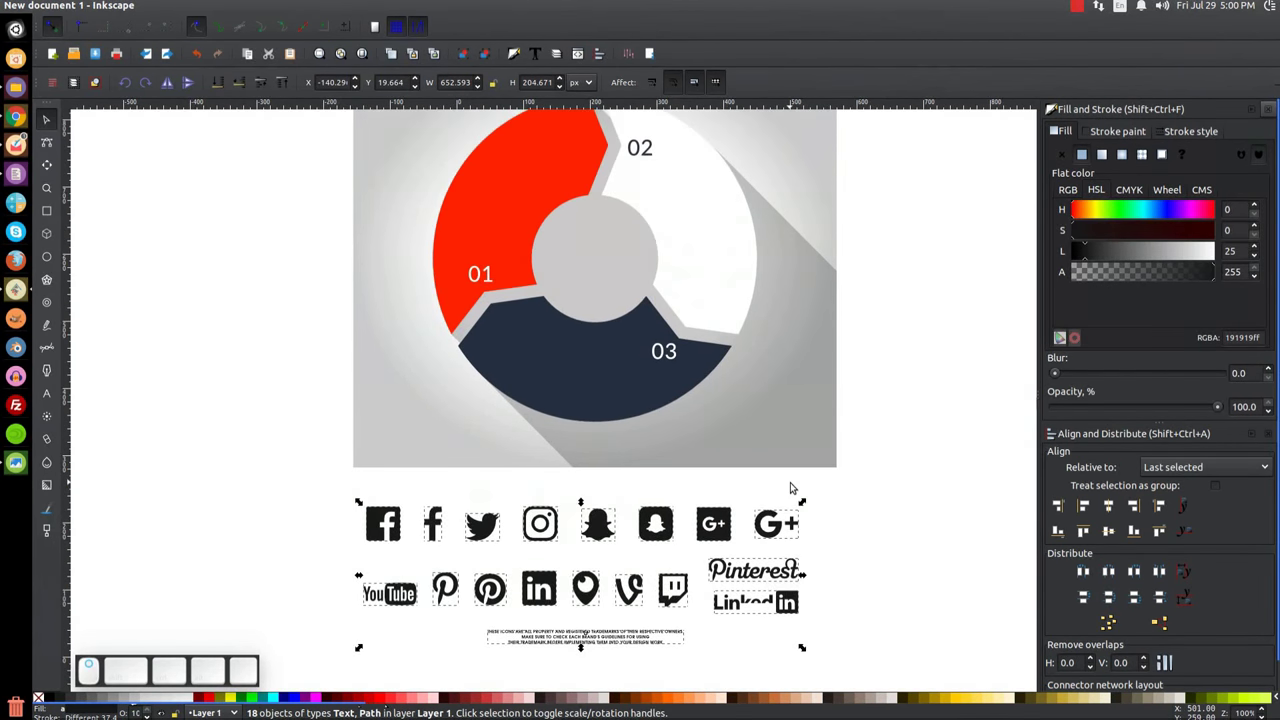
scroll(900, 340, "down", 1)
scroll(900, 340, "right", 1)
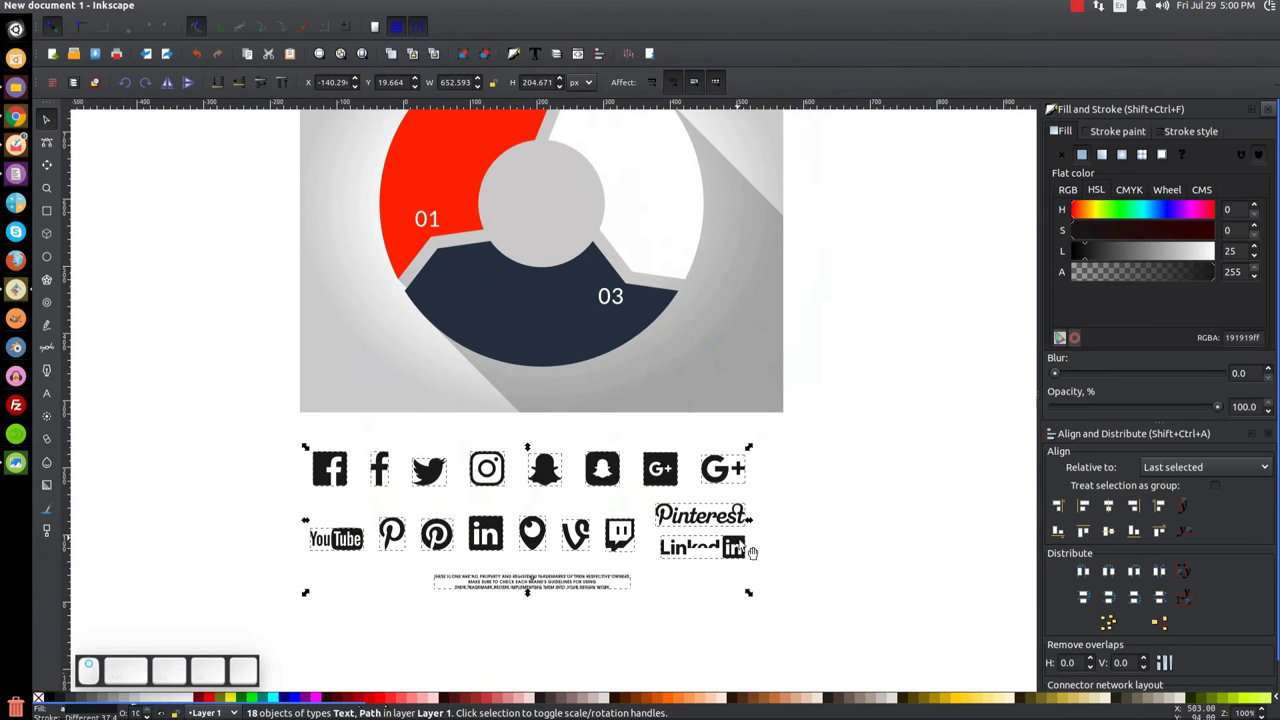
left_click(942, 228)
left_click(15, 463)
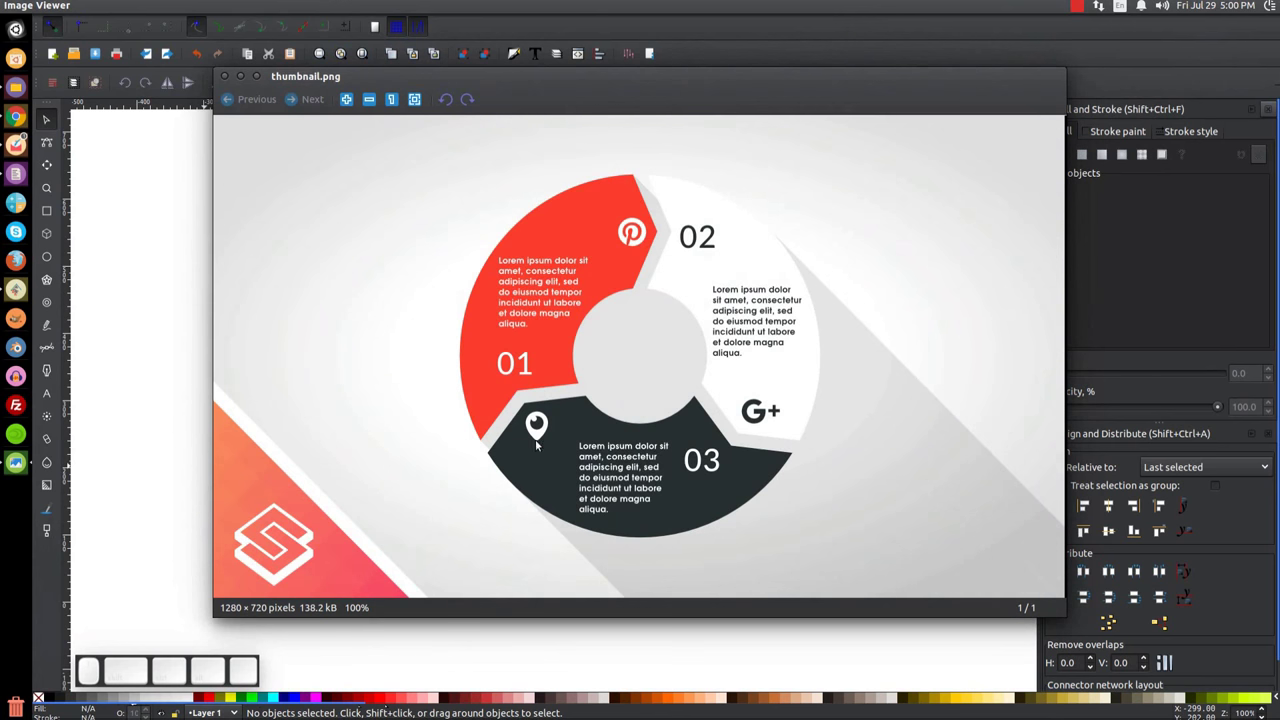
left_click(225, 76)
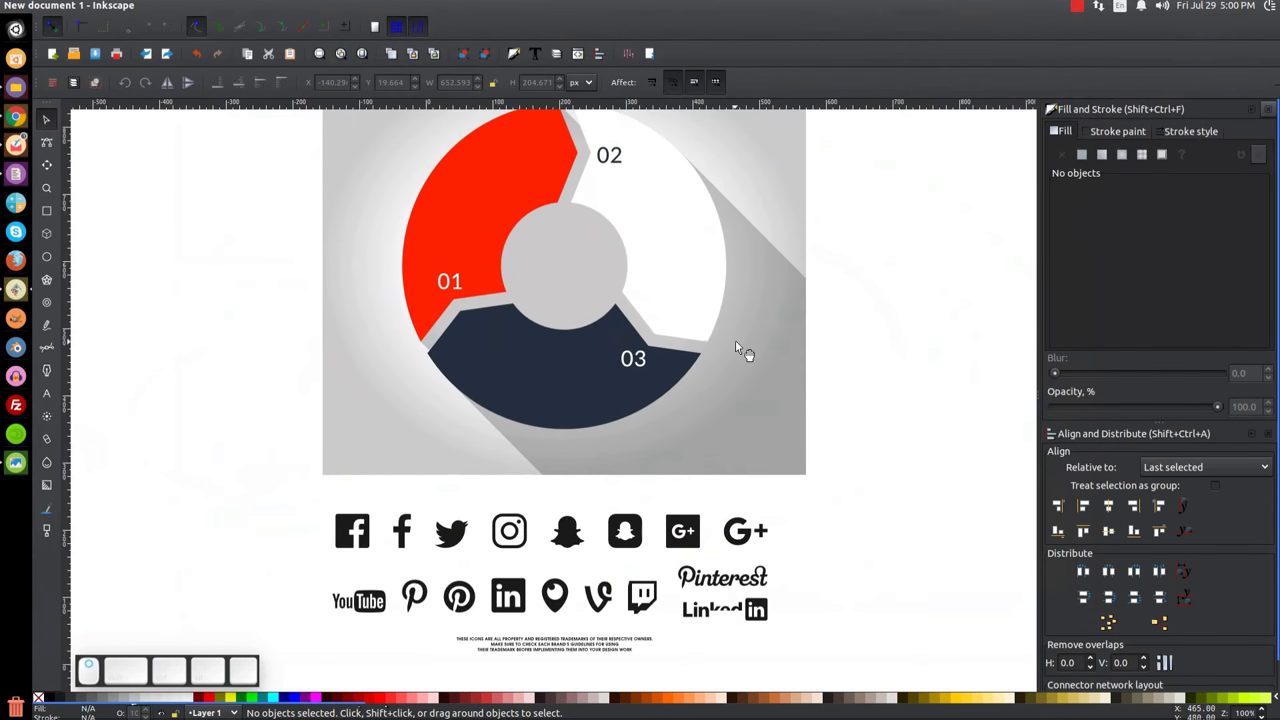
mouse_move(474, 614)
left_mouse_down()
mouse_move(477, 295)
mouse_move(566, 170)
left_mouse_up()
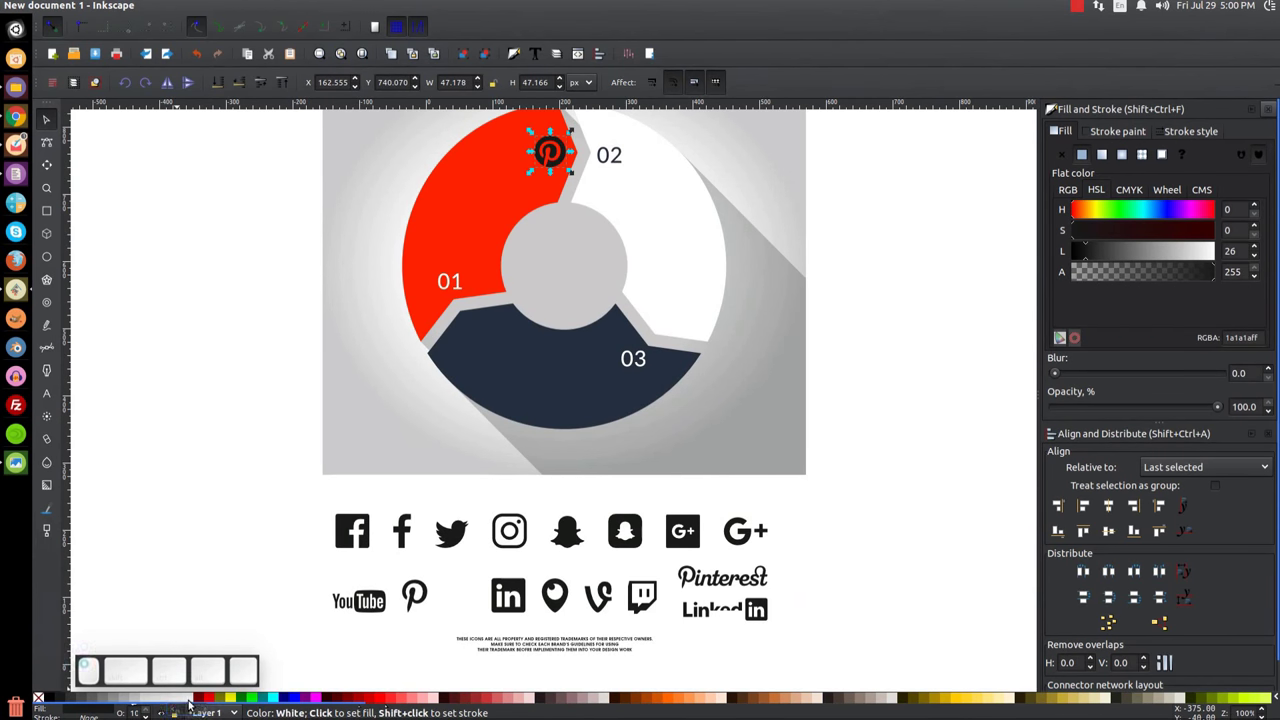